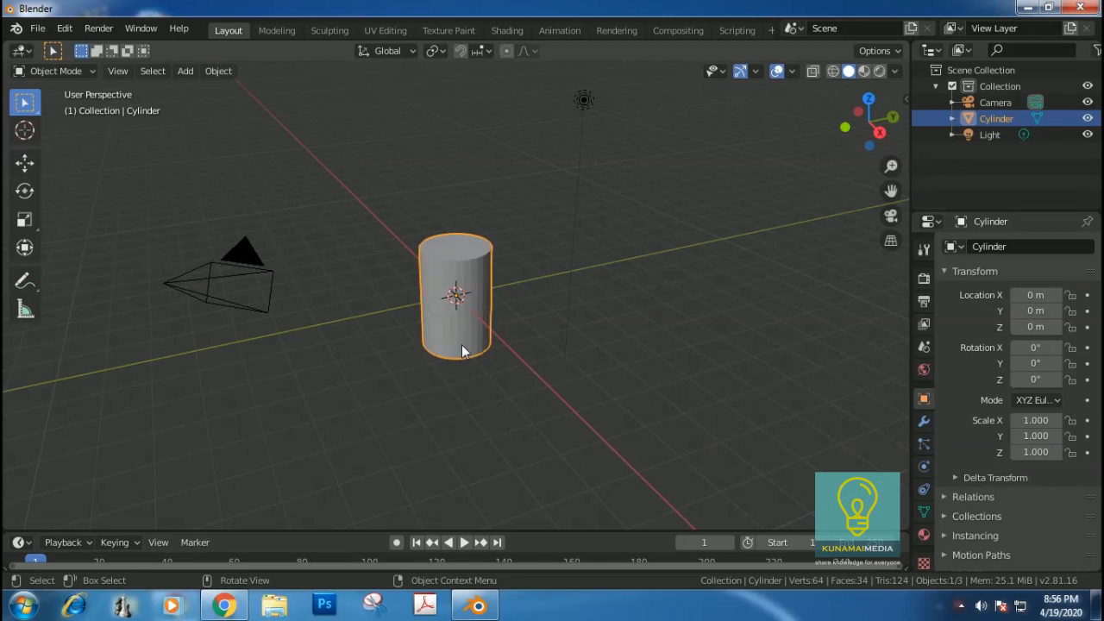
Step: Select the cylinder's bottom face in face mode and snap the 3D cursor to it
key(Tab)
middle_click(576, 318)
middle_drag(576, 318, 559, 189)
scroll(559, 189, down, 1)
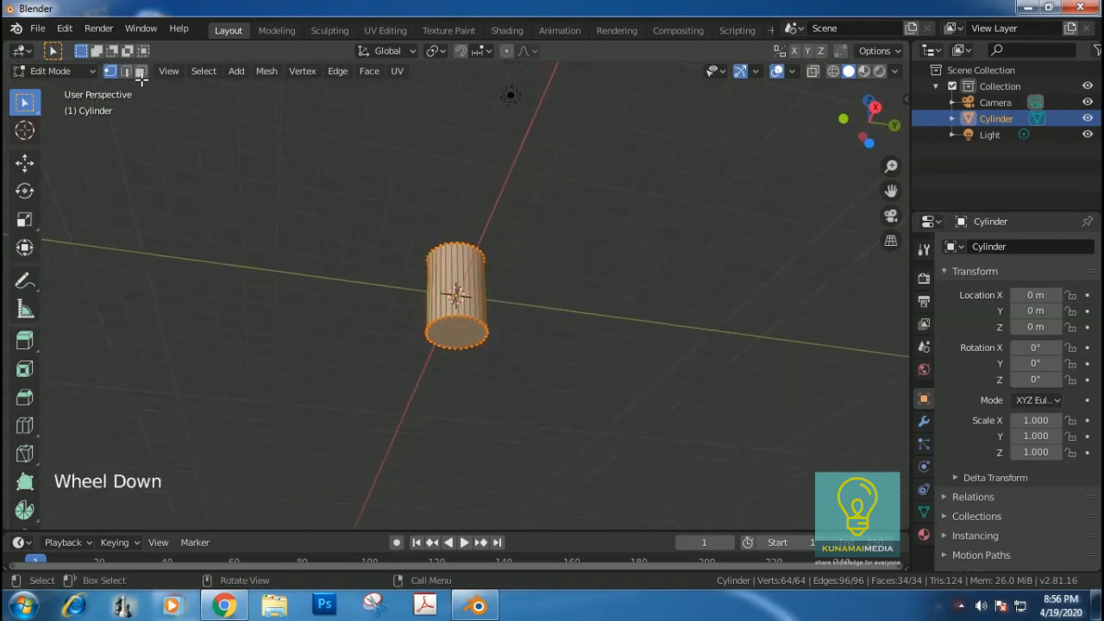
click(139, 71)
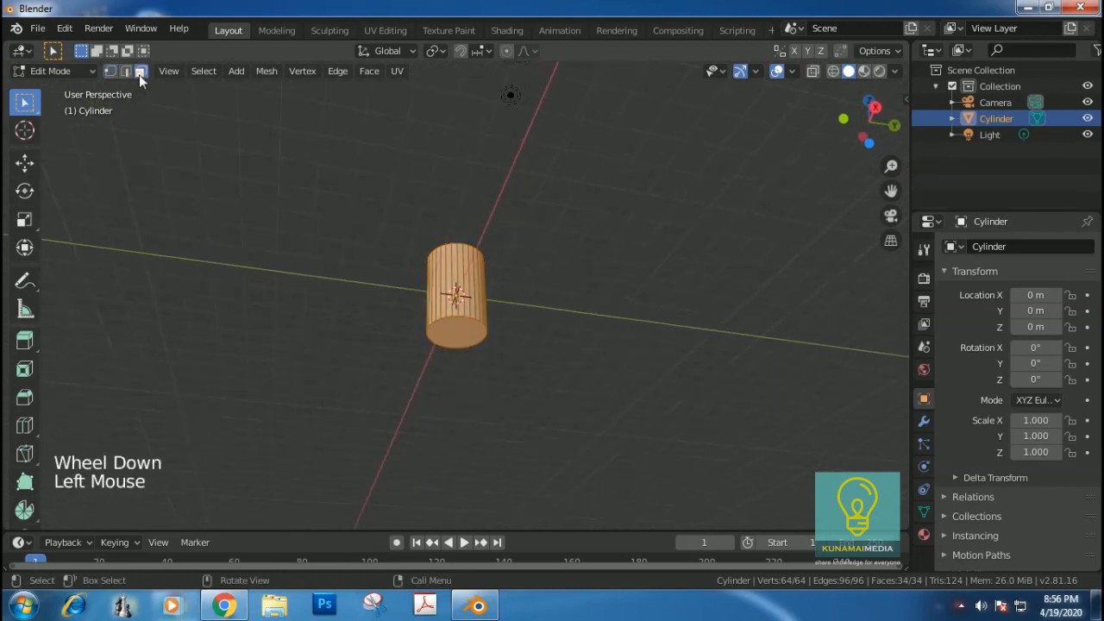
click(458, 331)
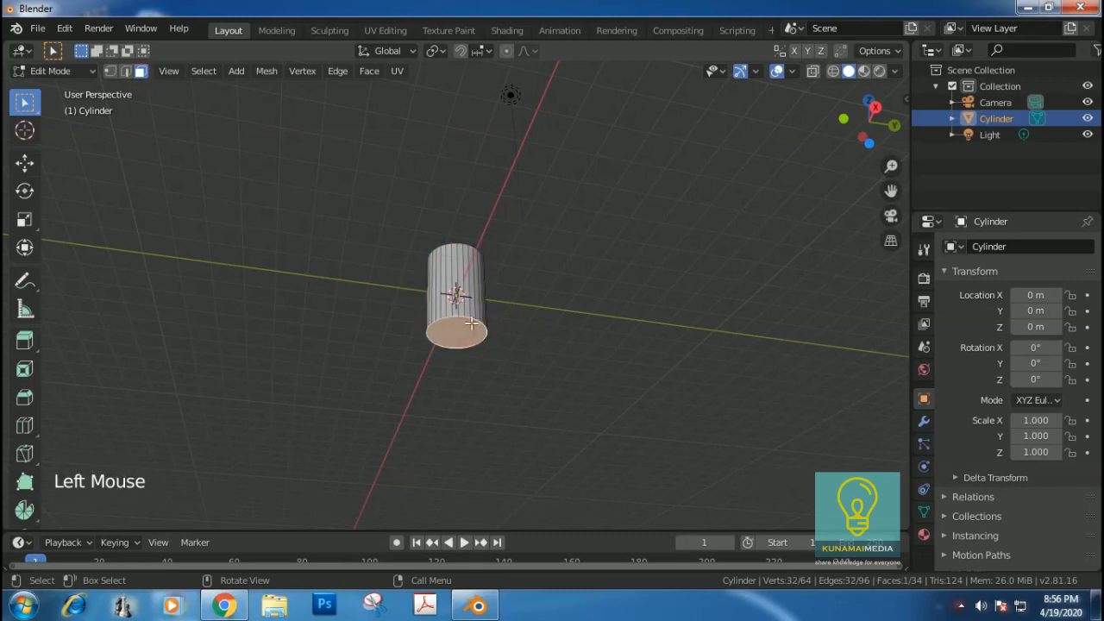
key(shift)
key(shift+s)
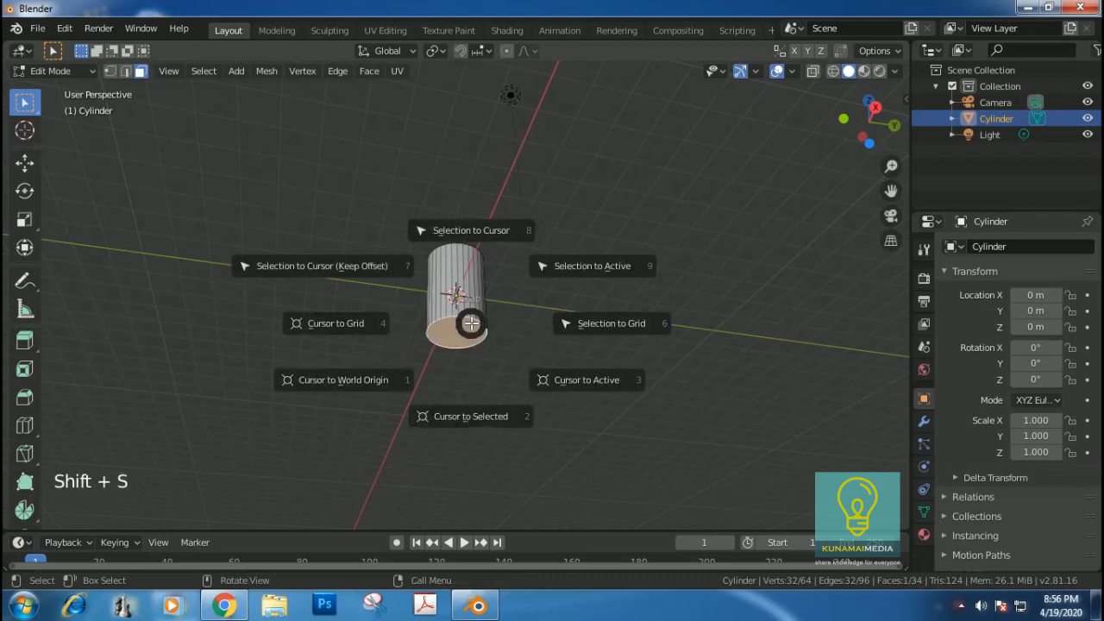
click(478, 418)
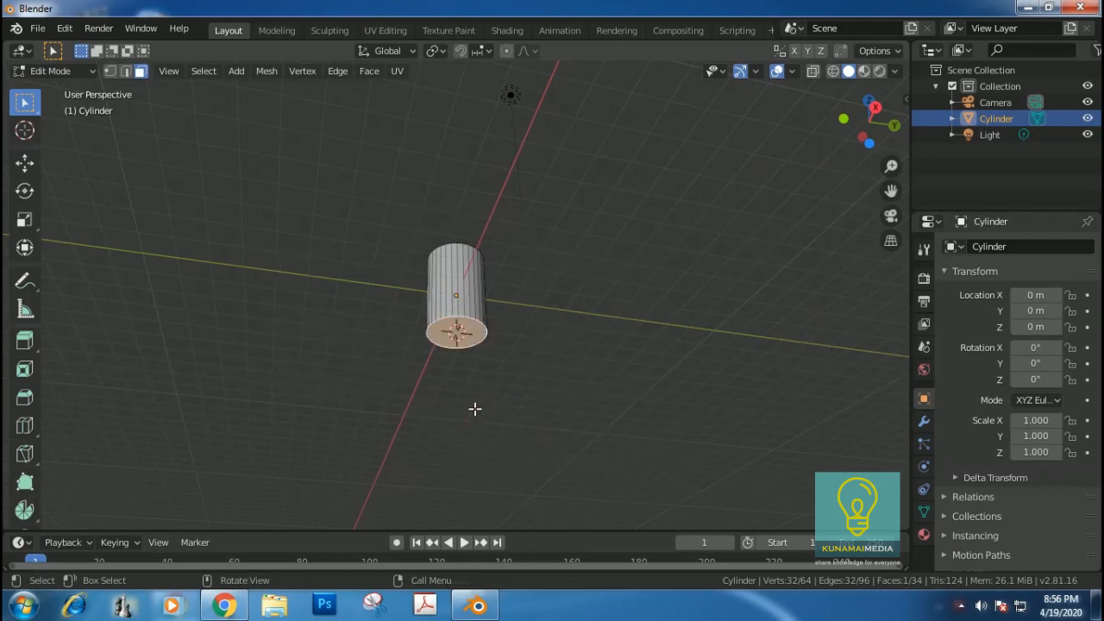
Step: Set the cylinder's origin to the 3D cursor in Object Mode and clear the object's location
key(Tab)
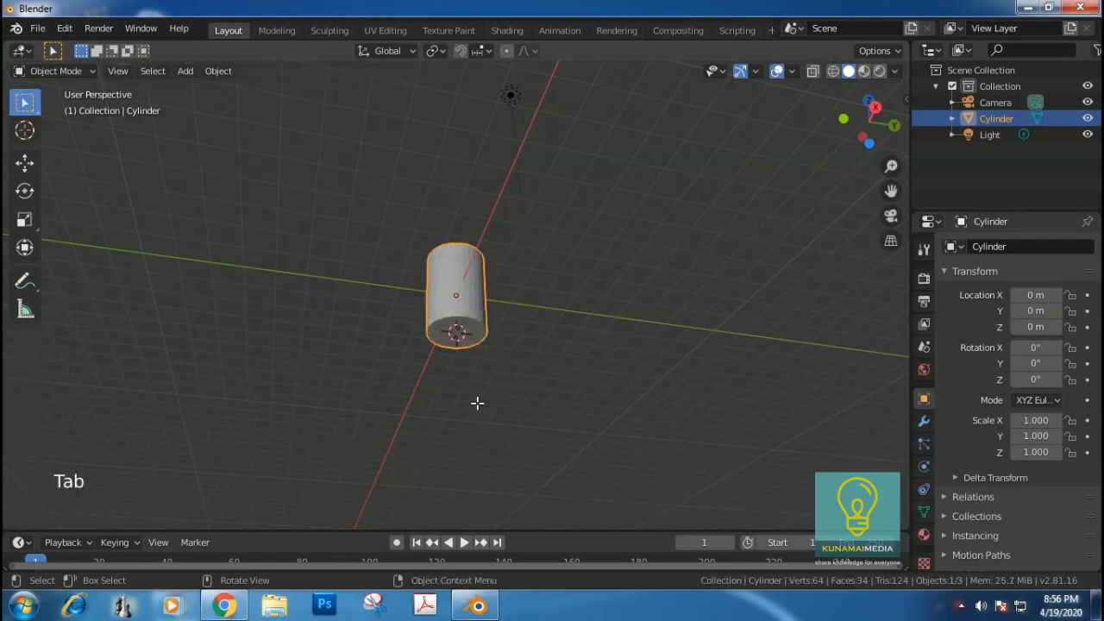
middle_drag(535, 265, 678, 396)
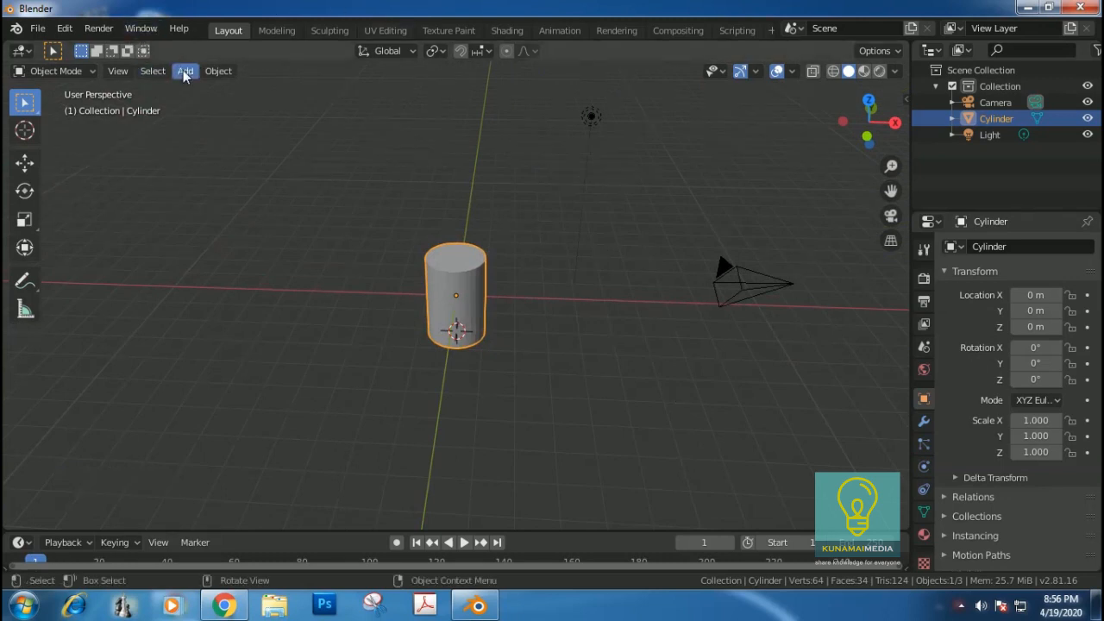
click(213, 72)
mouse_move(259, 106)
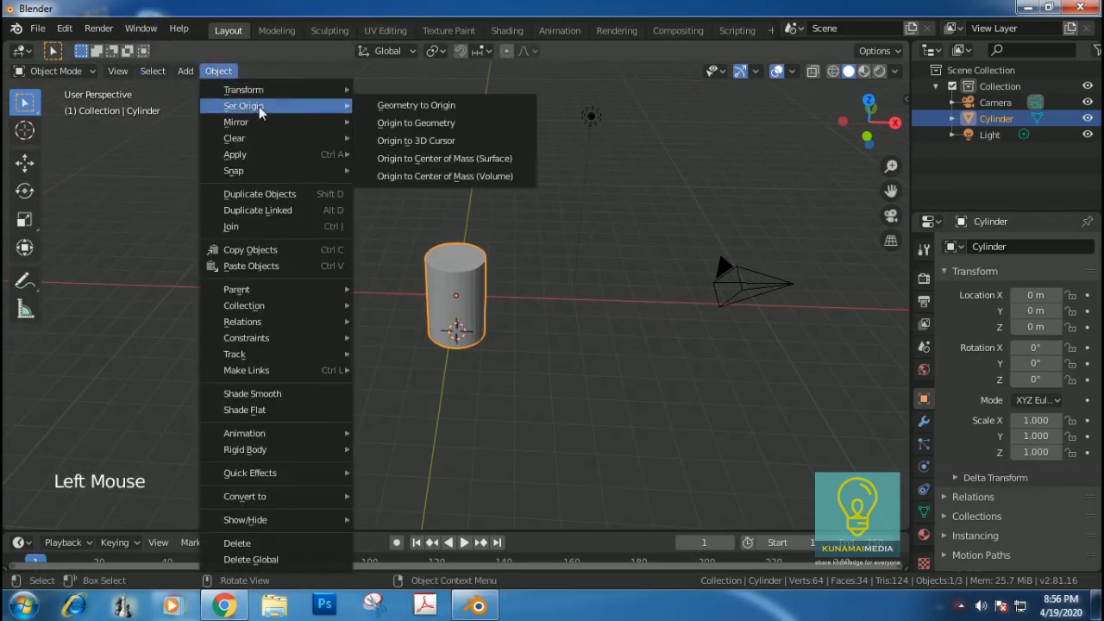
click(441, 143)
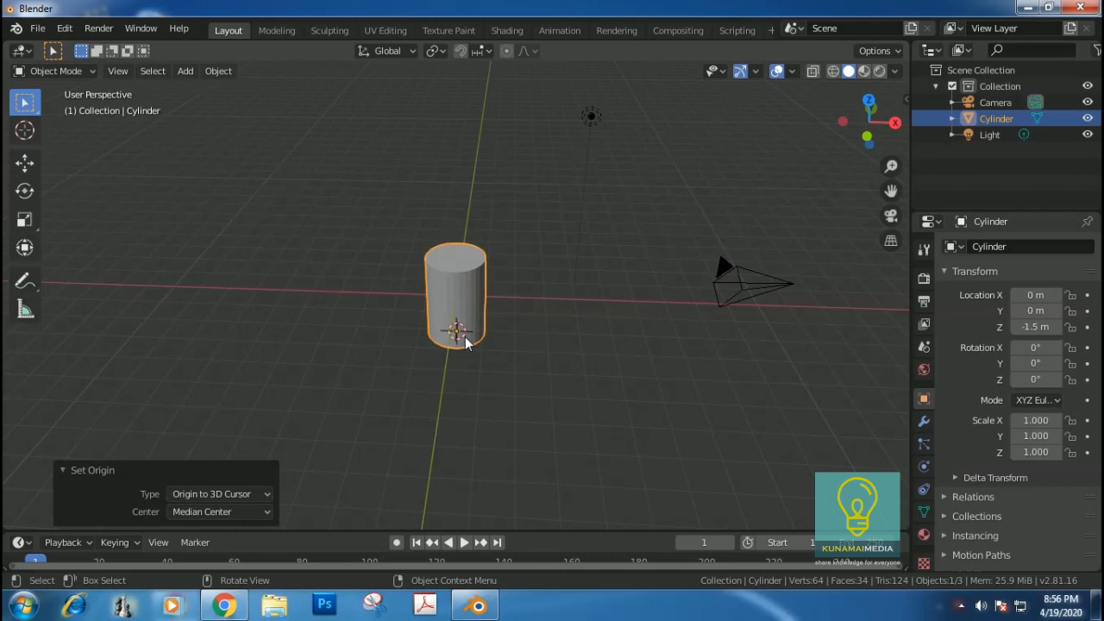
key(alt)
key(alt+g)
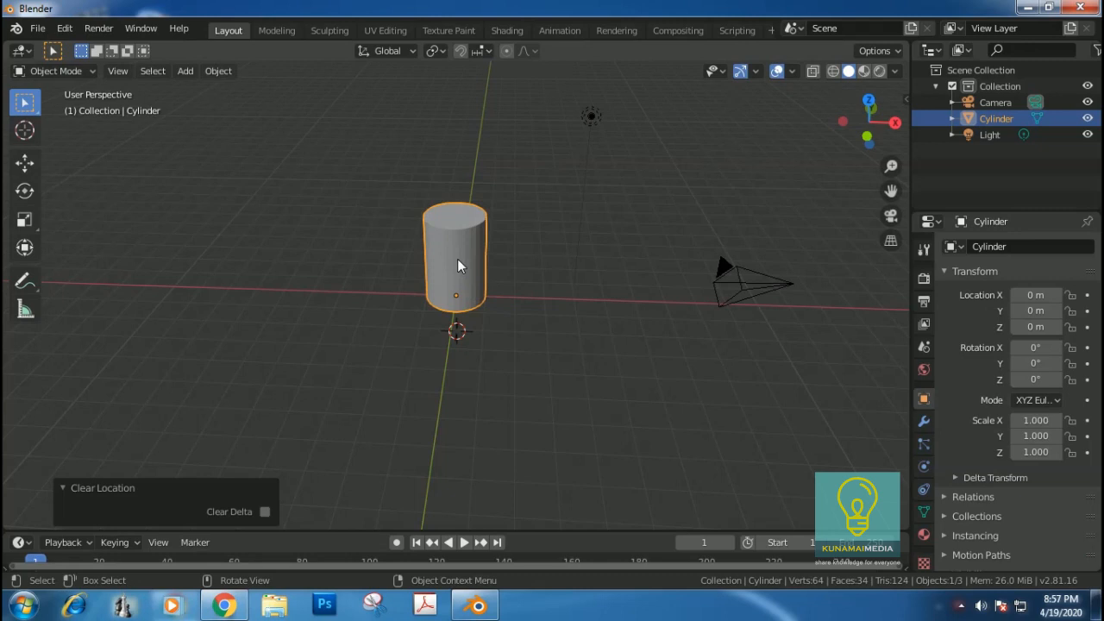
Step: With X-ray on in Edit Mode, select the cylinder's top ring of vertices and scale it up by about 1.308
key(Tab)
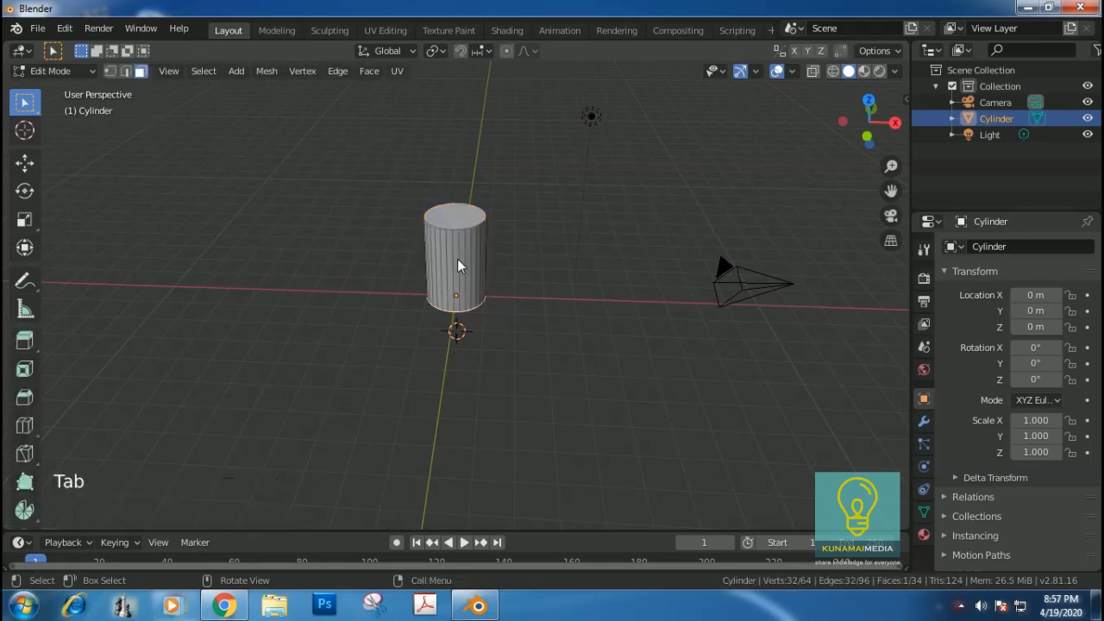
scroll(474, 263, up, 5)
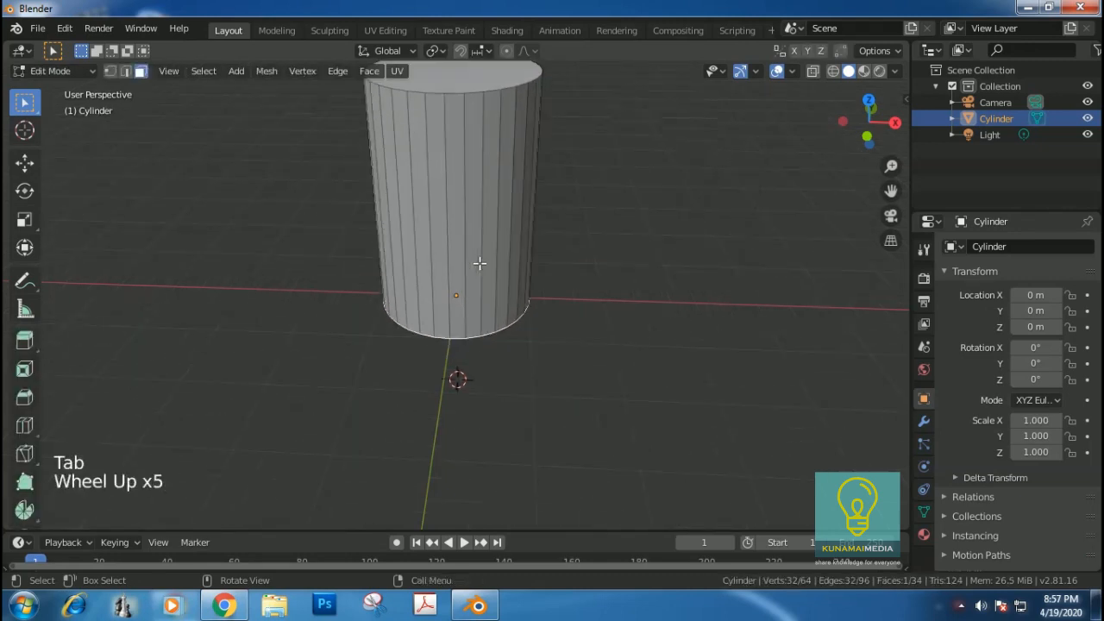
key(shift)
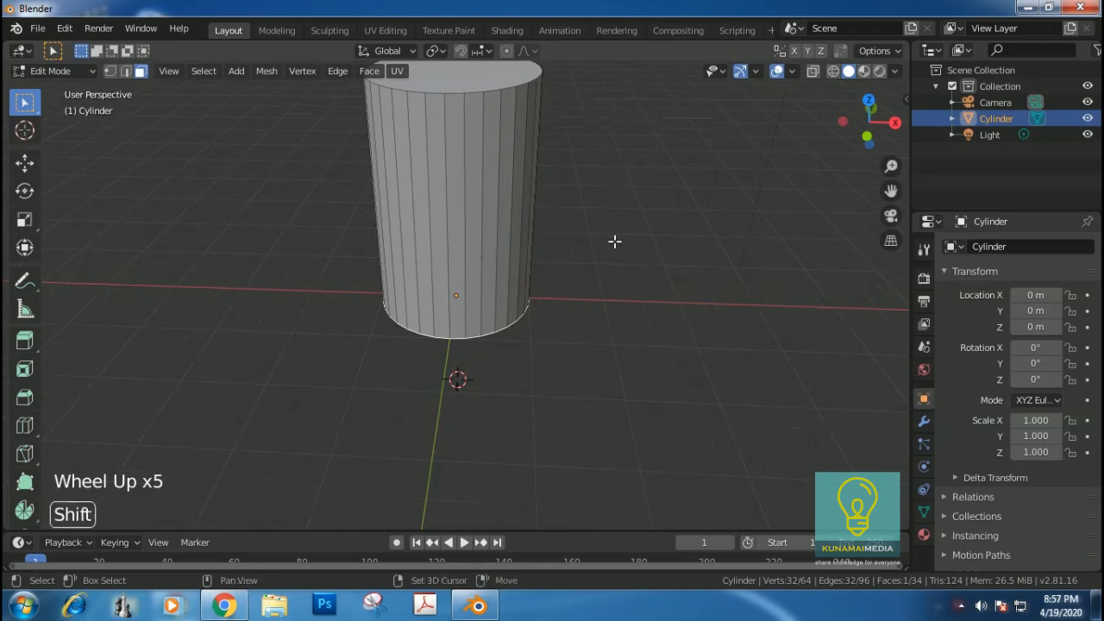
shift+middle_drag(652, 230, 677, 320)
middle_drag(541, 296, 545, 263)
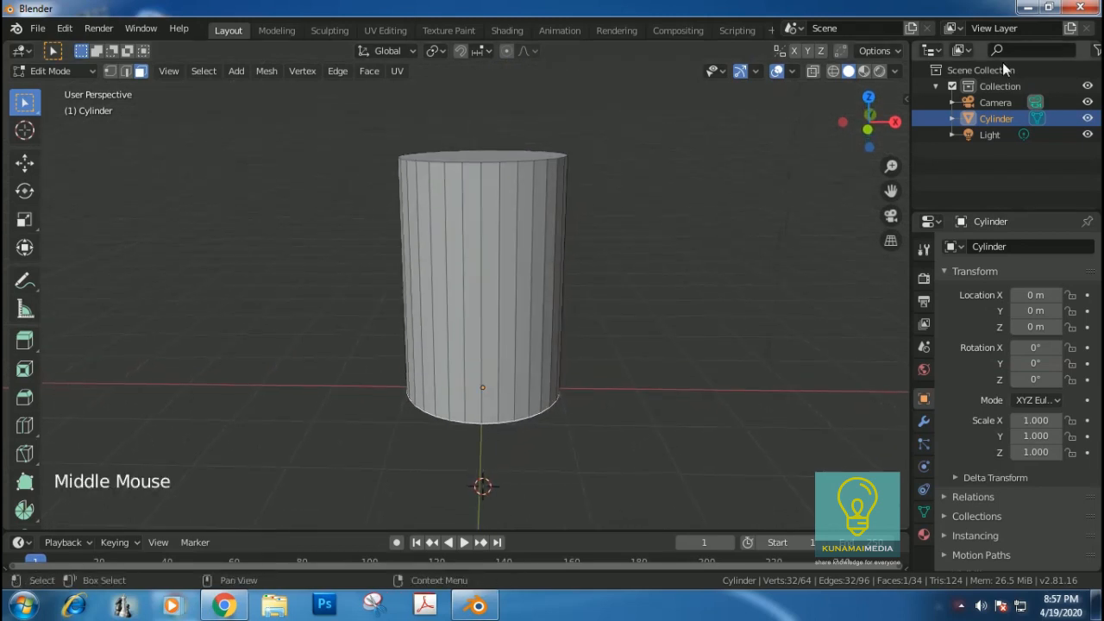
click(812, 71)
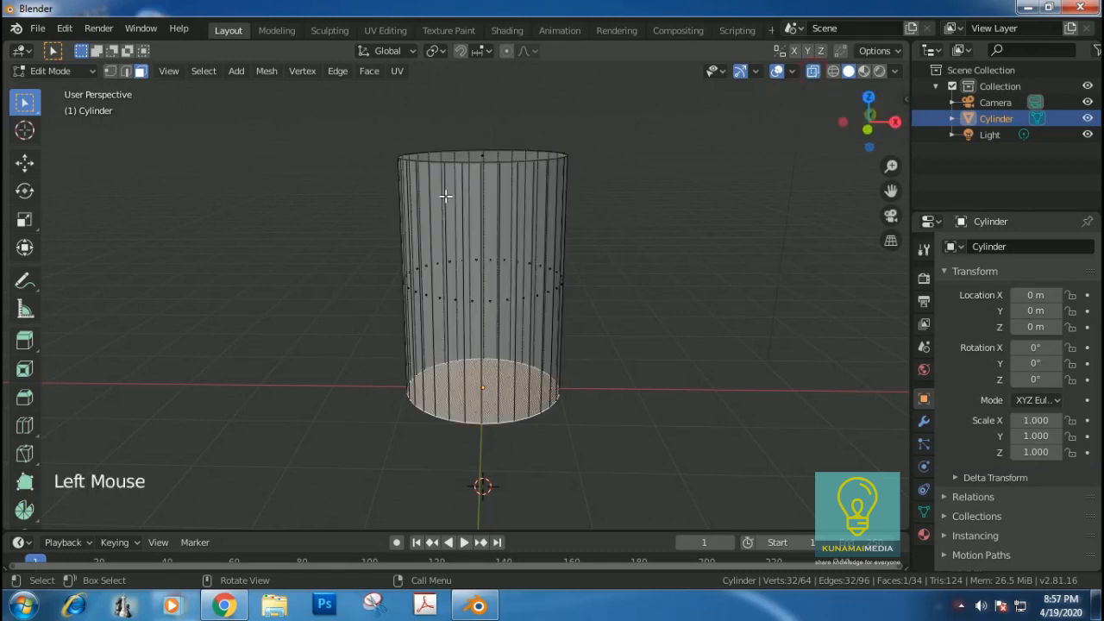
click(107, 71)
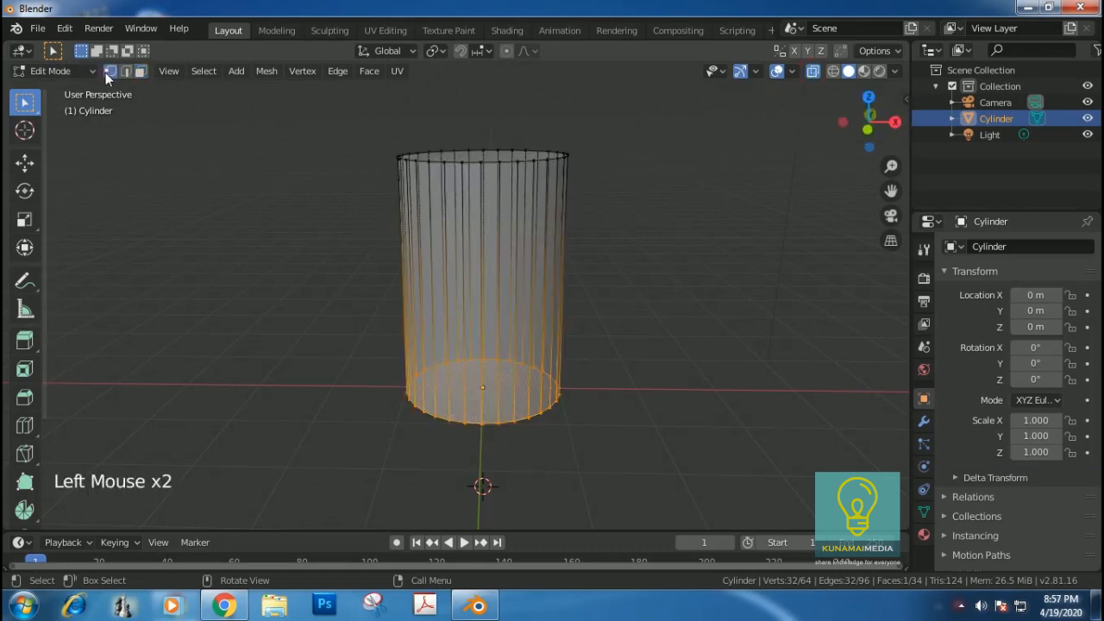
drag(363, 127, 622, 180)
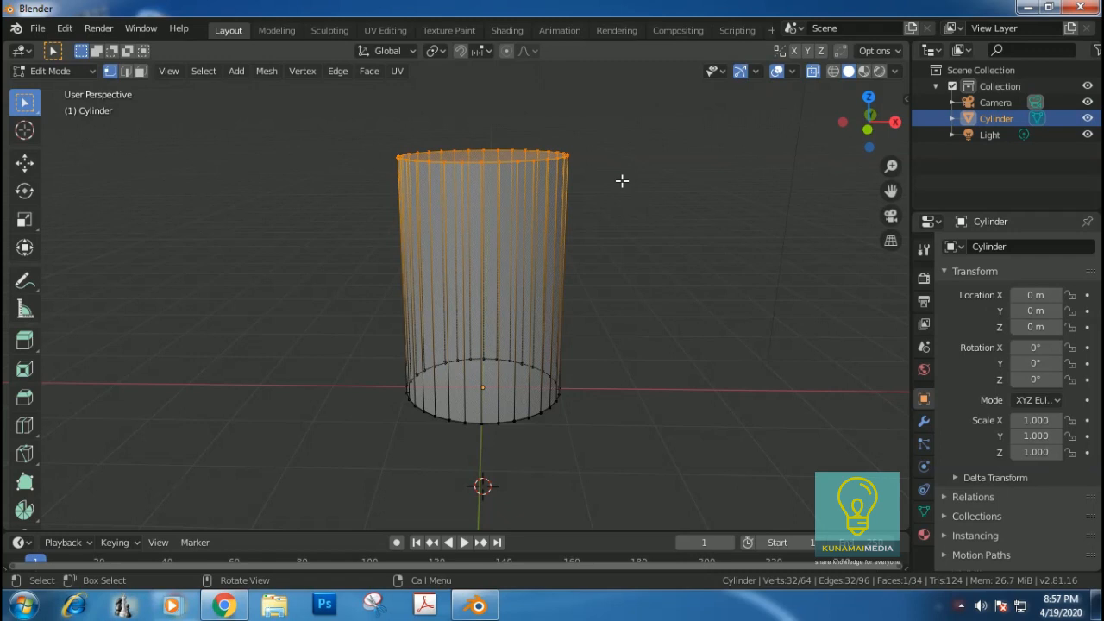
key(s)
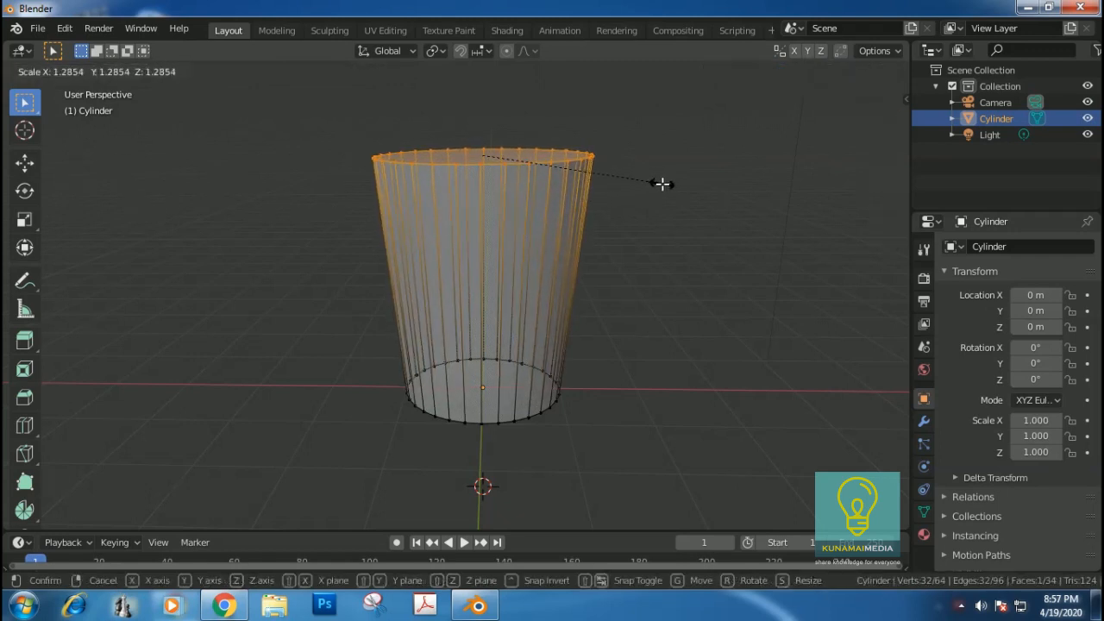
click(664, 183)
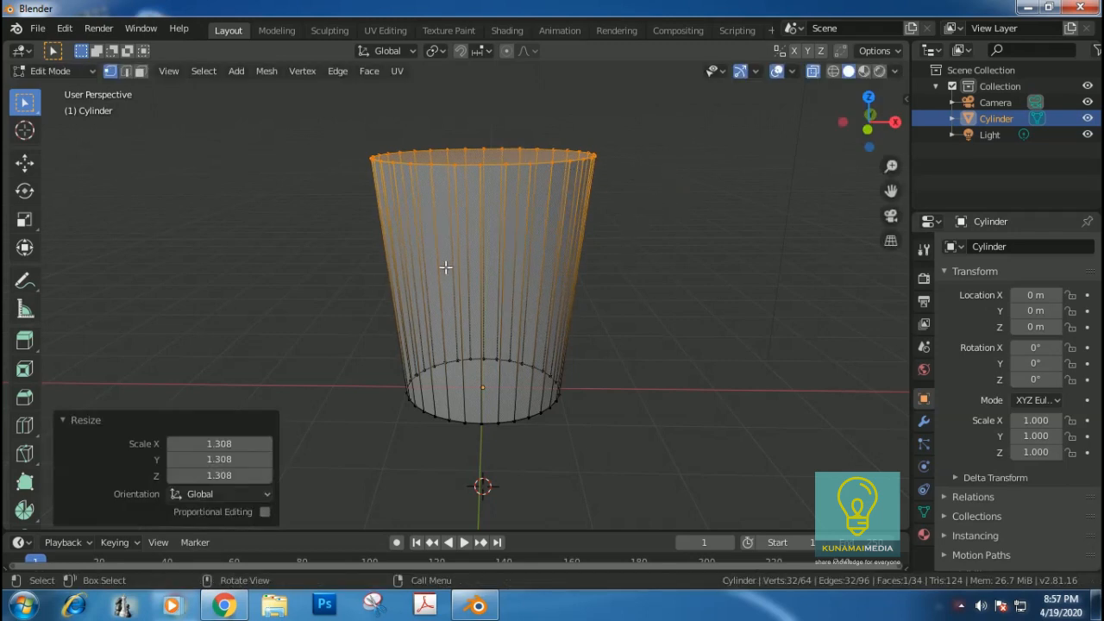
Step: Add two evenly spaced horizontal loop cuts around the cup's side without sliding them, and deselect everything
click(683, 284)
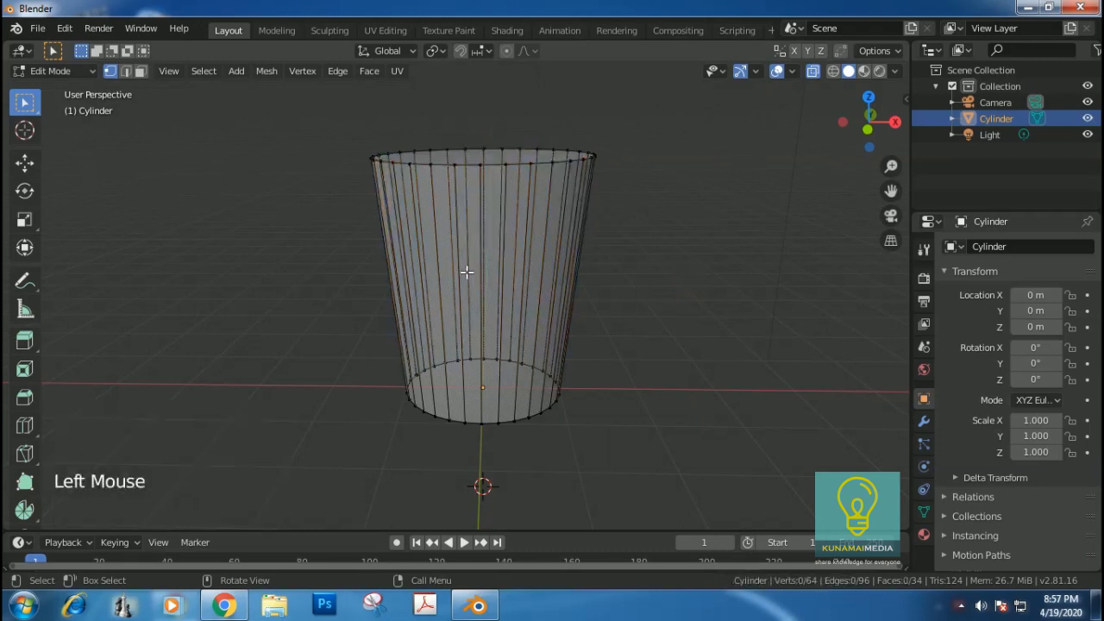
key(ctrl+r)
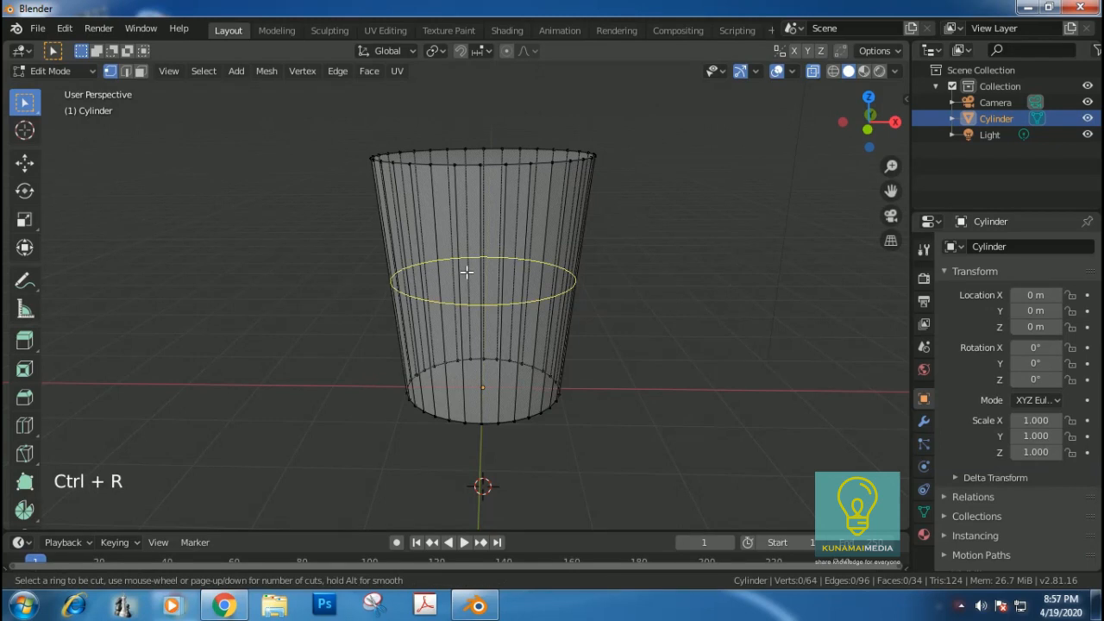
scroll(465, 272, up, 1)
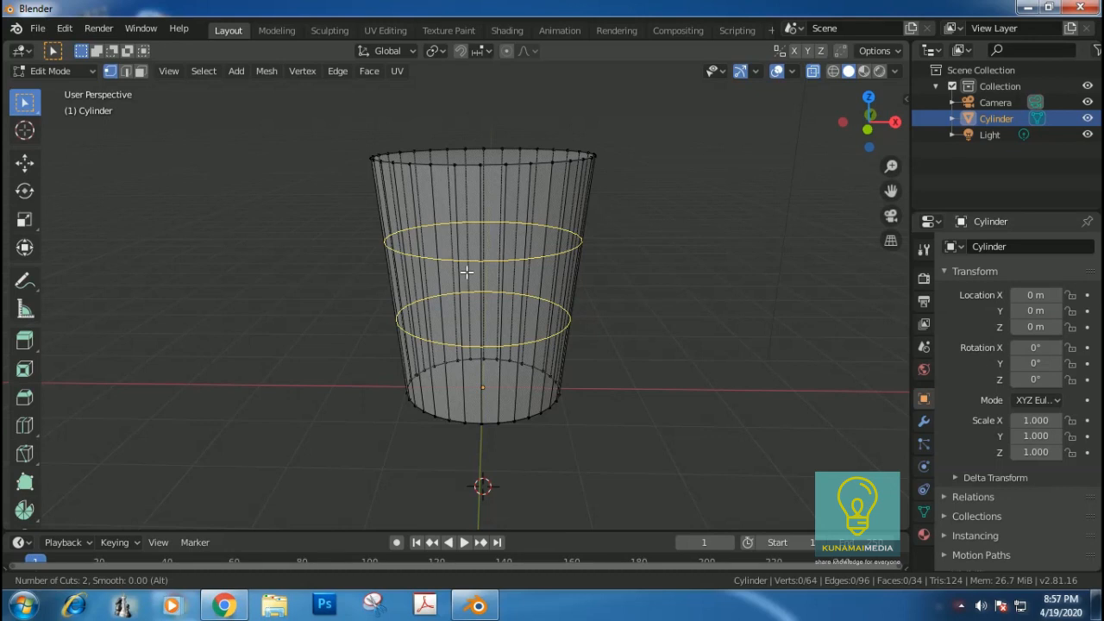
scroll(466, 273, up, 1)
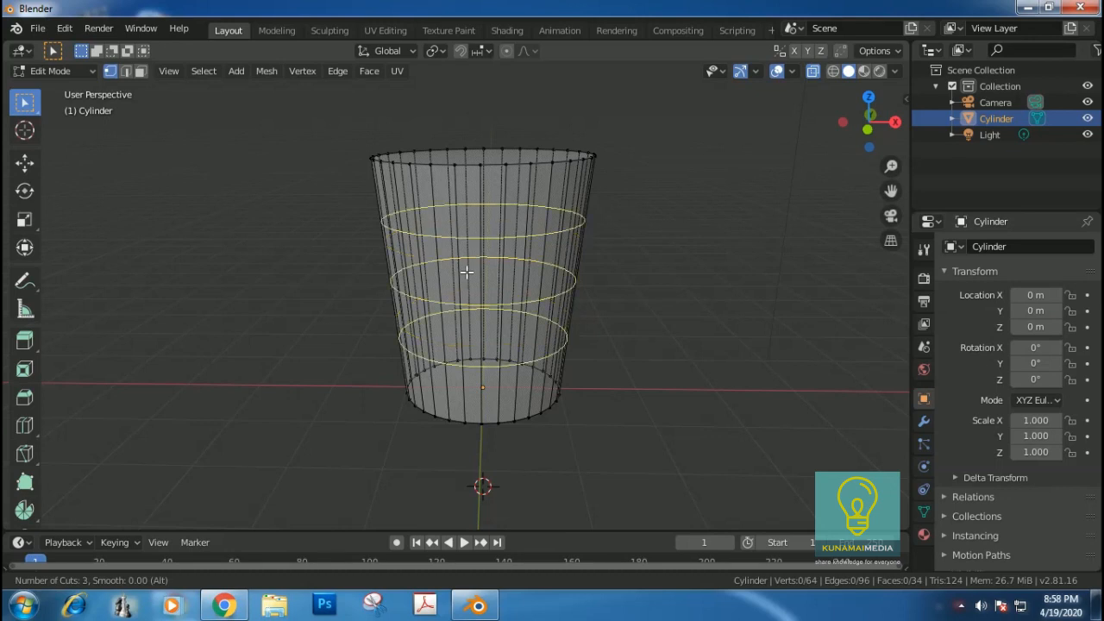
scroll(465, 272, down, 1)
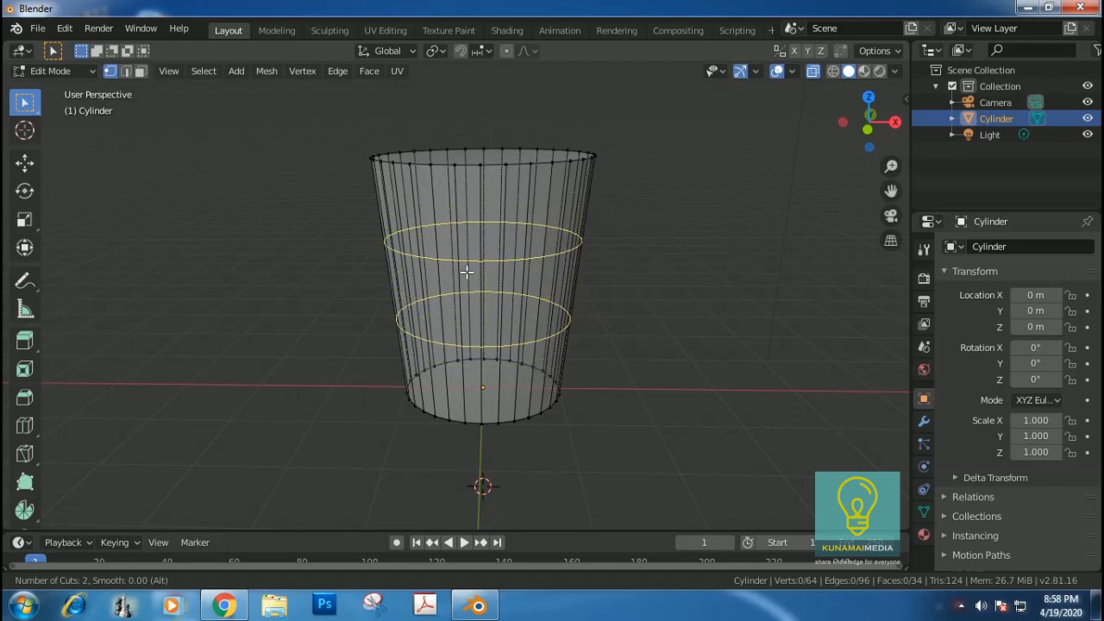
click(465, 273)
right_click(466, 272)
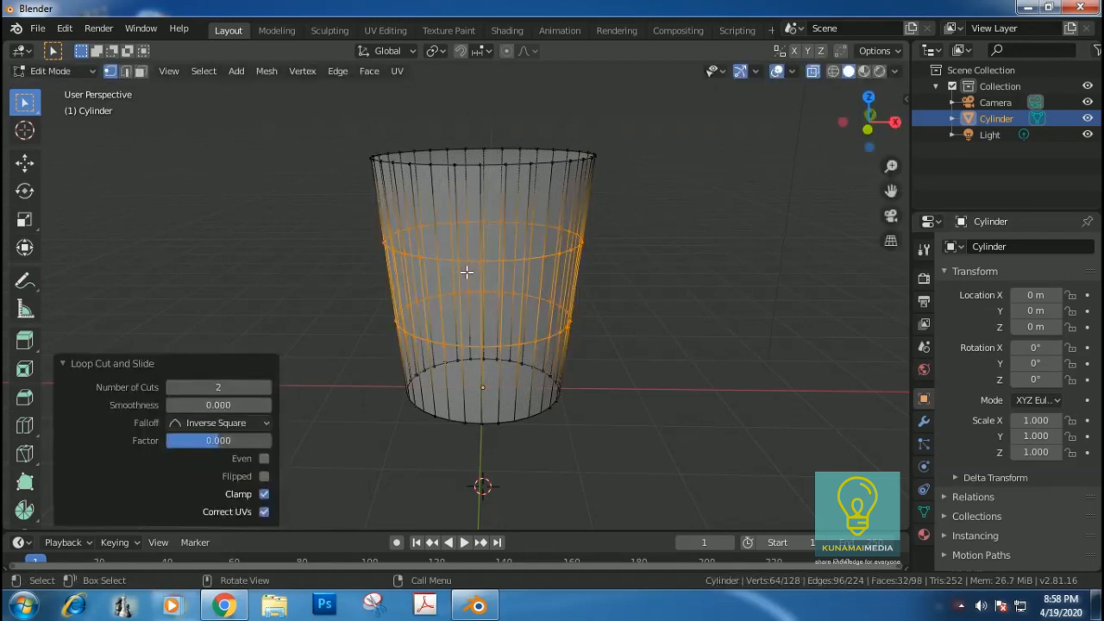
click(712, 273)
Step: Select the upper edge loop in edge mode and slide it towards the cup's rim by a factor of about -0.546
middle_drag(713, 274, 105, 81)
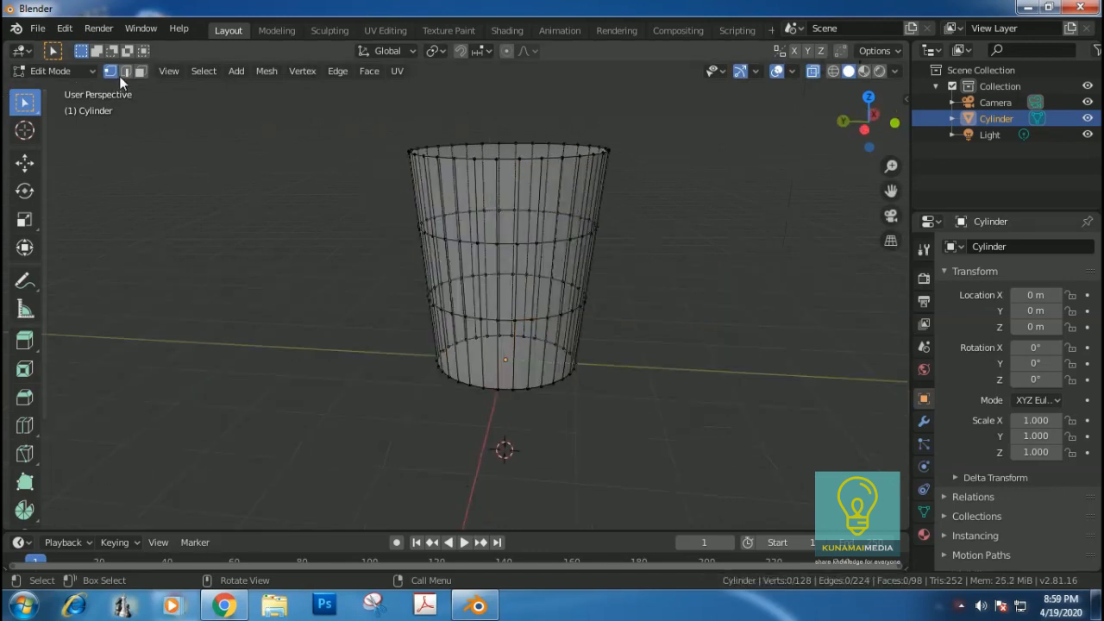
click(126, 72)
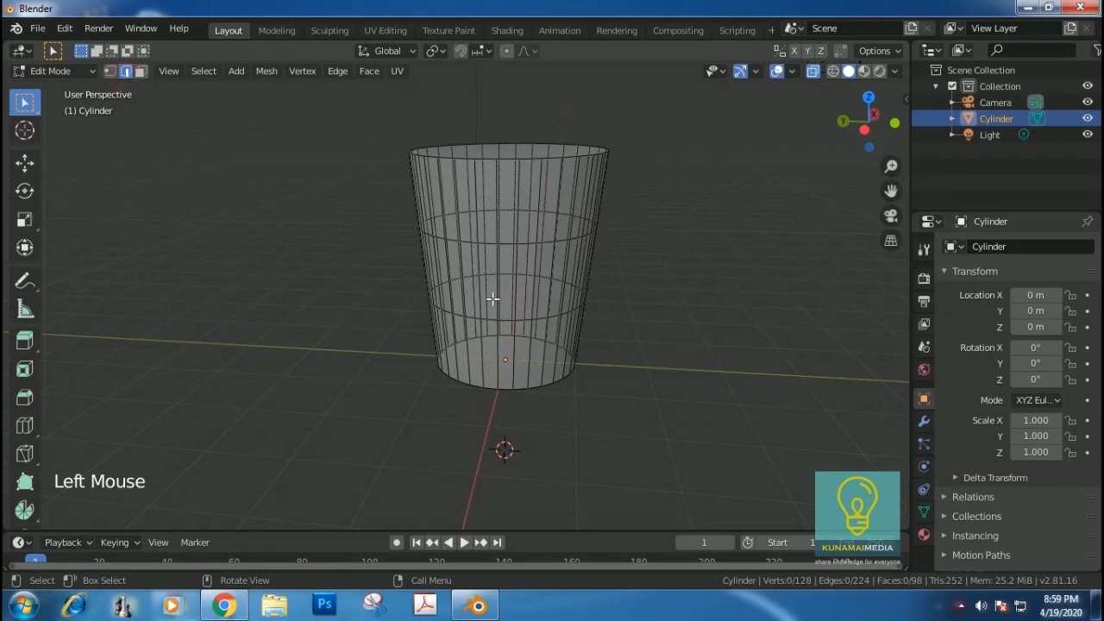
alt+click(507, 242)
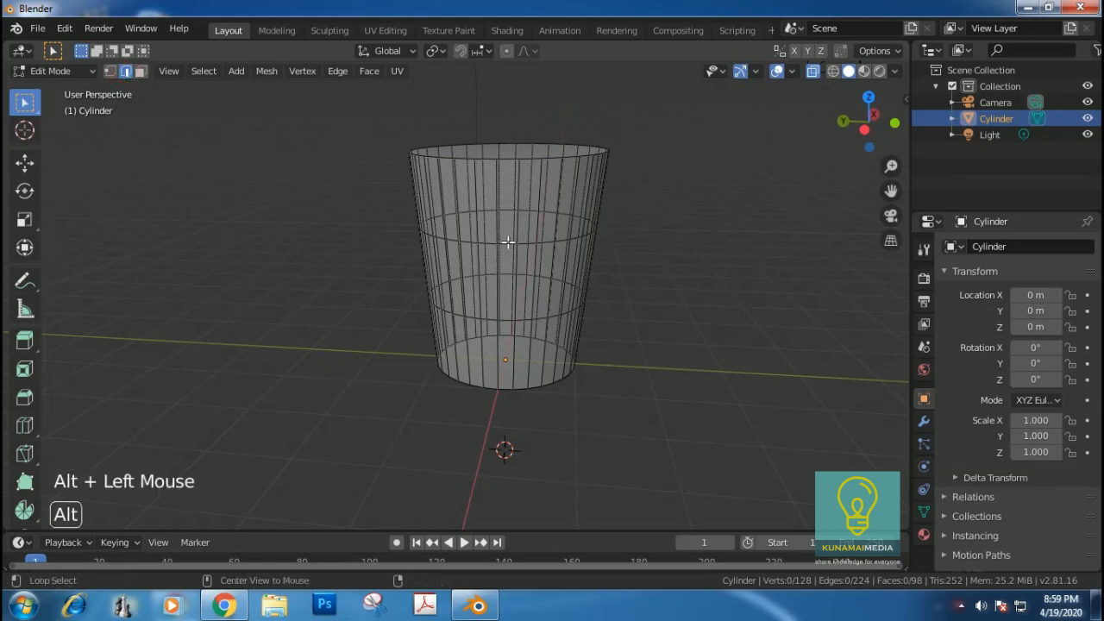
right_click(508, 241)
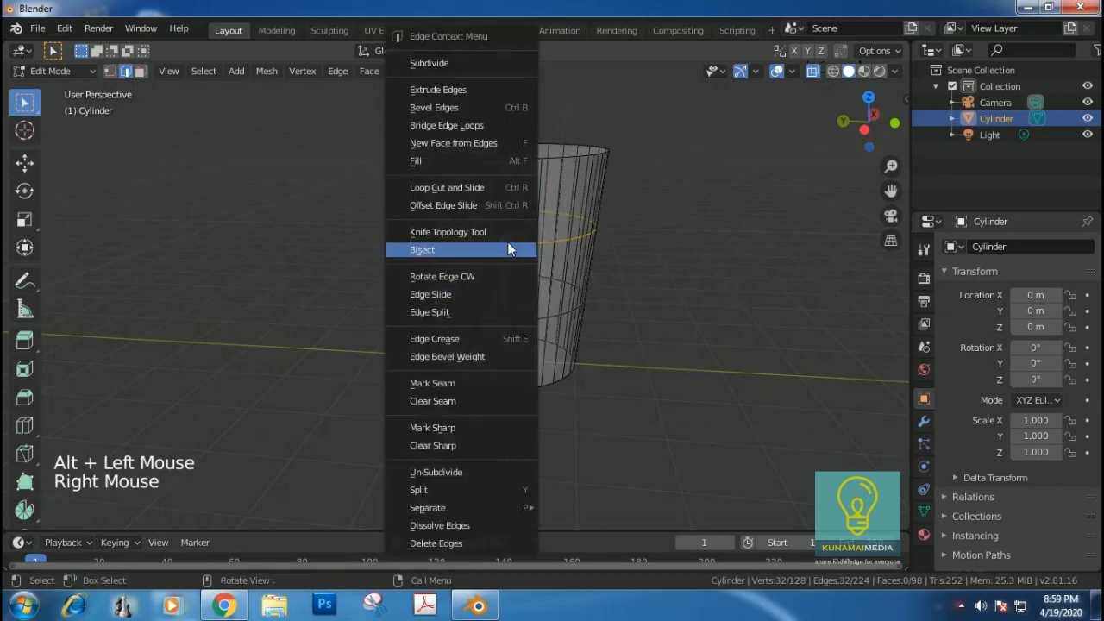
click(451, 297)
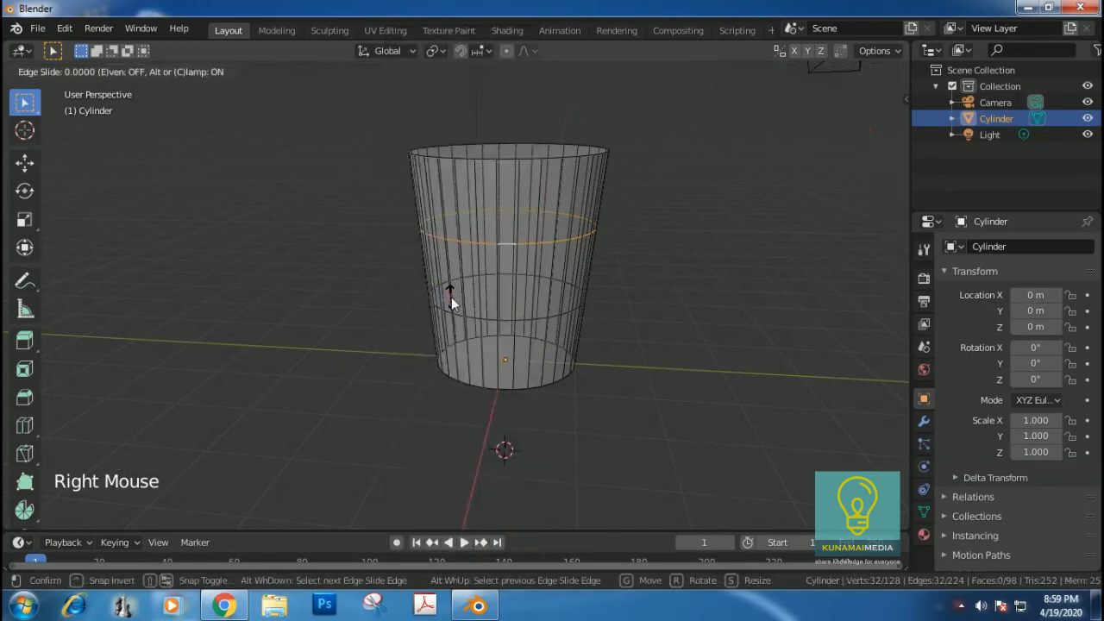
click(459, 253)
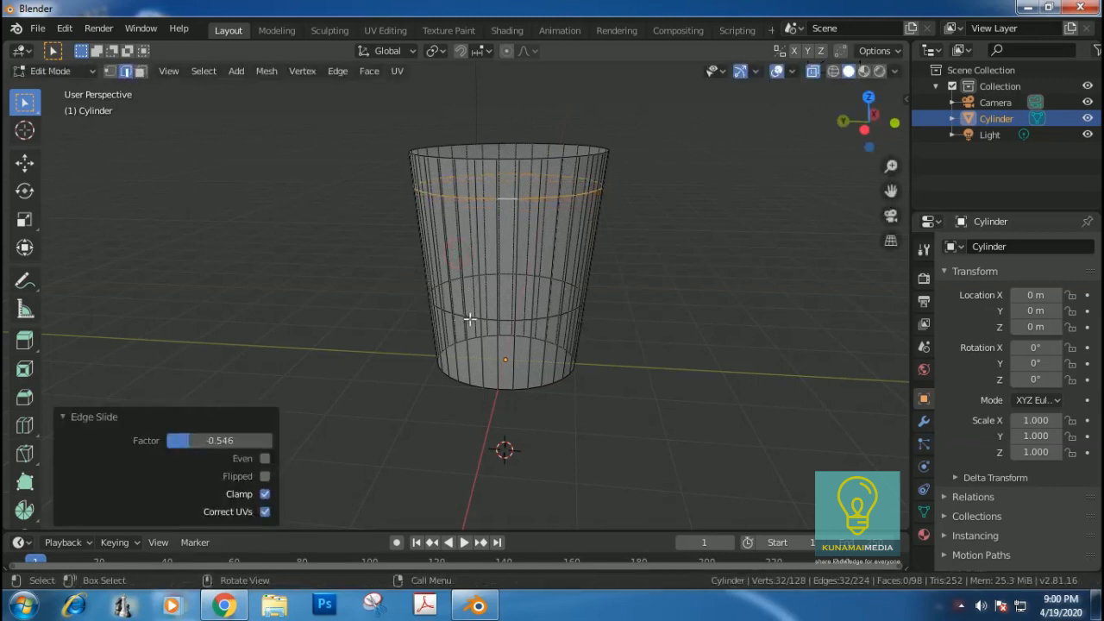
click(706, 317)
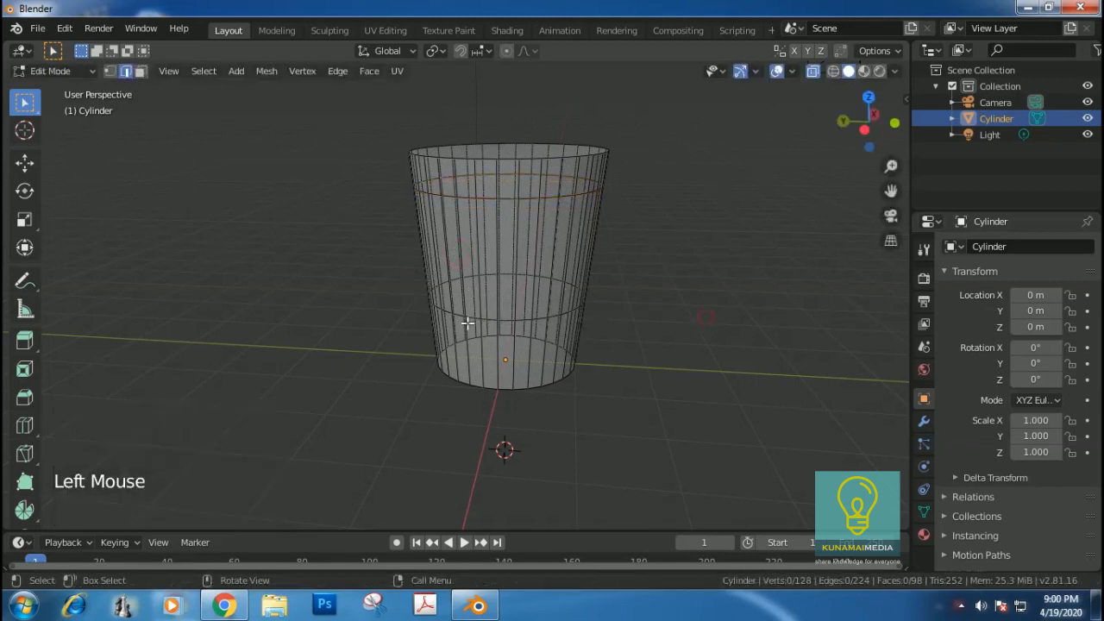
Step: Select the lower edge loop and slide it about halfway towards the cup's base, leaving nothing selected
alt+click(492, 319)
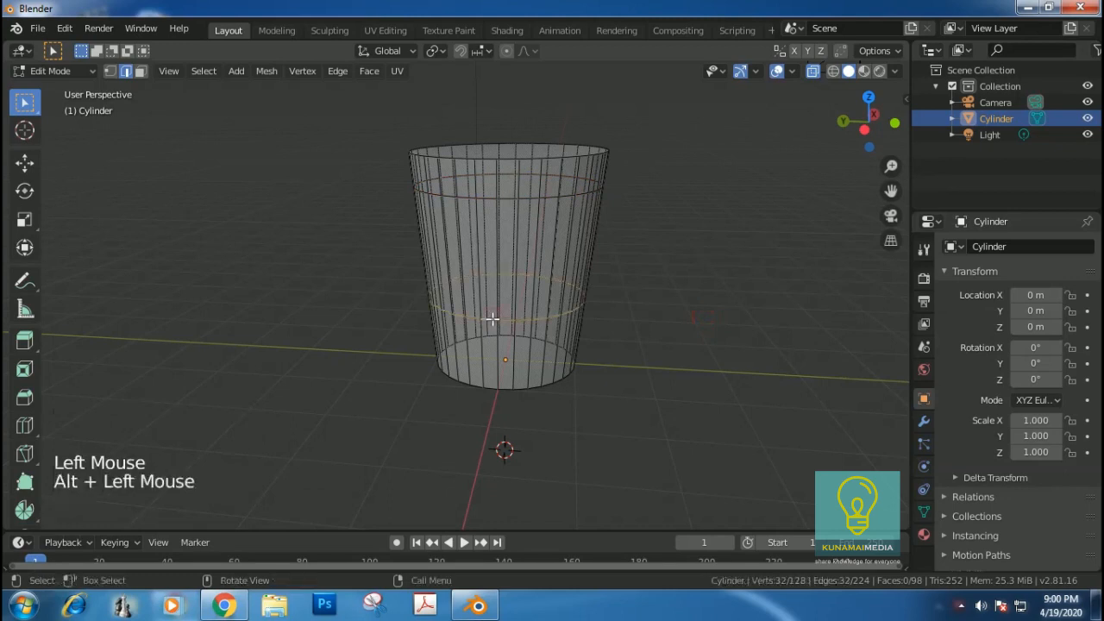
right_click(492, 319)
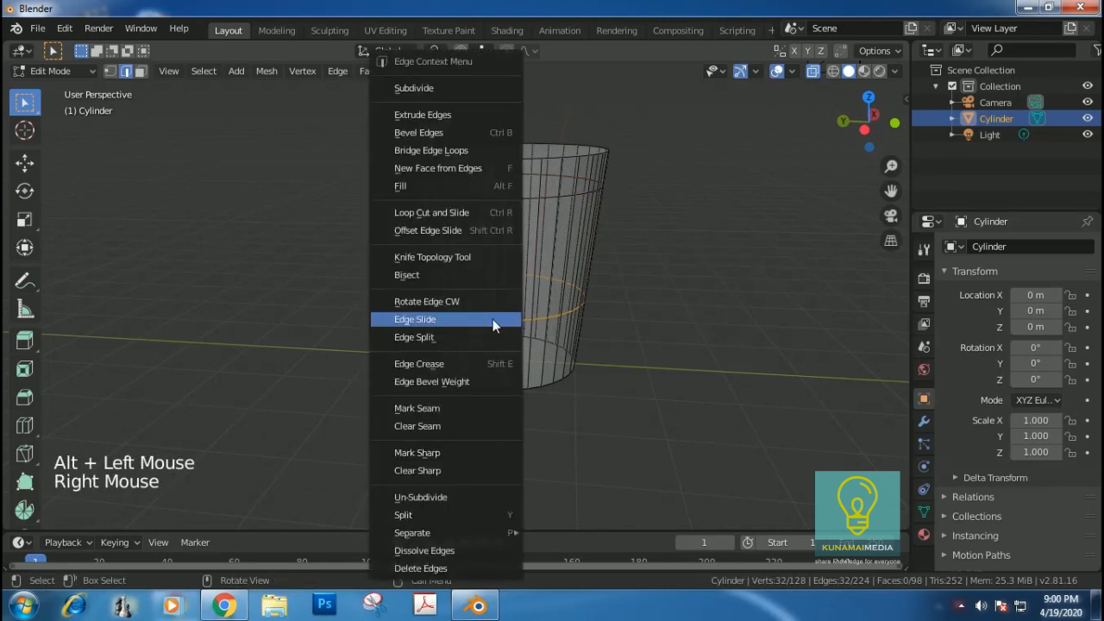
click(425, 320)
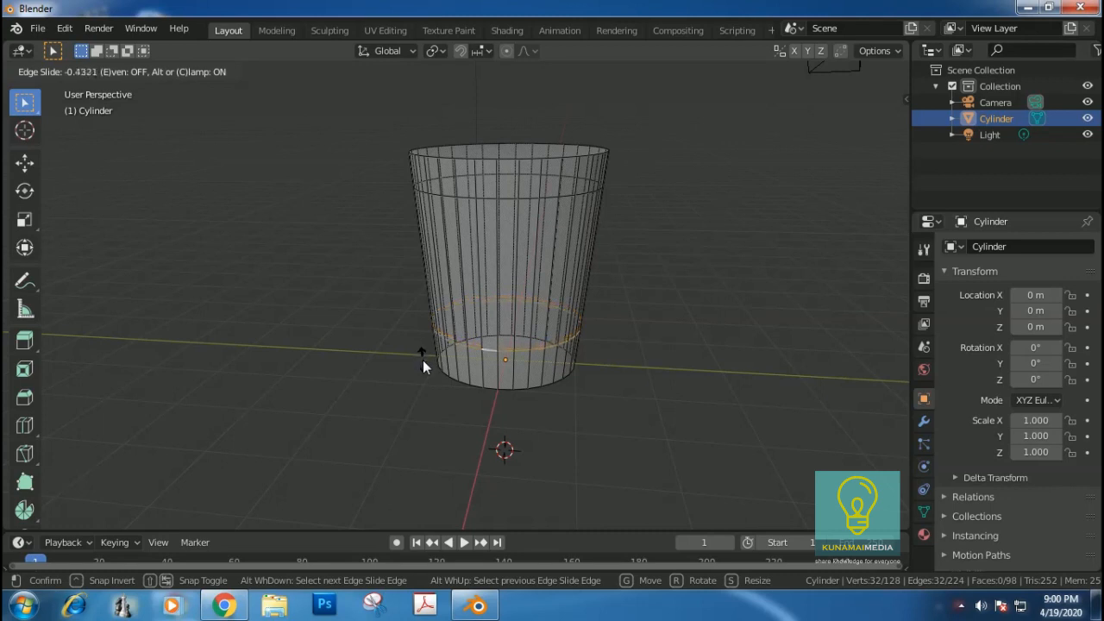
click(423, 364)
key(ctrl+z)
key(ctrl+z)
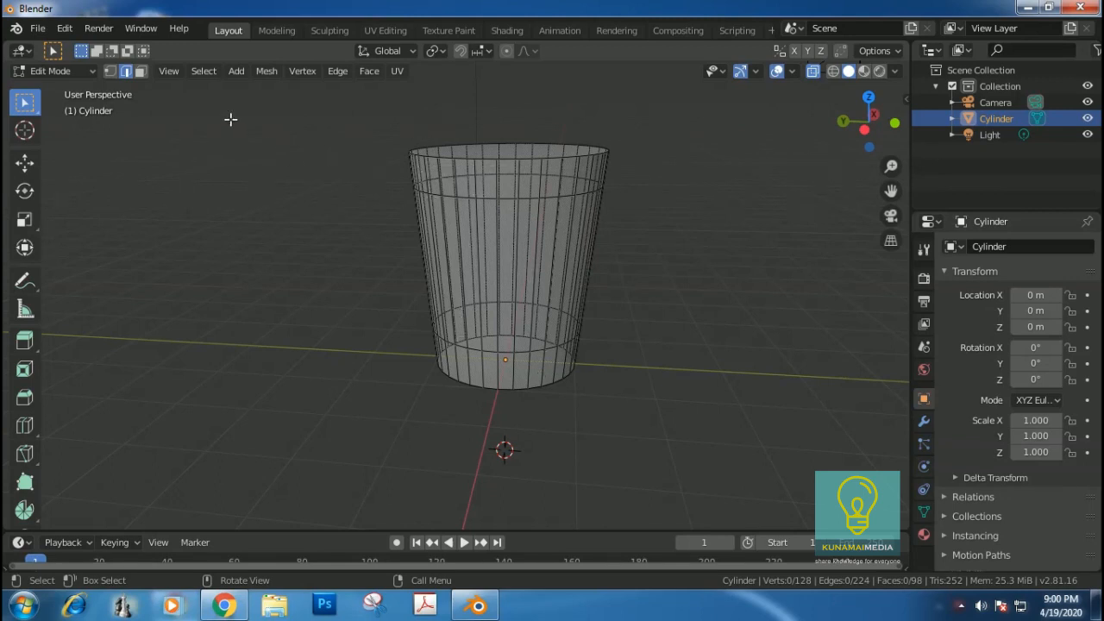
Step: Separate the vertices of the cup's top band, down to the upper loop, into a new object and rename it ATAS
click(109, 71)
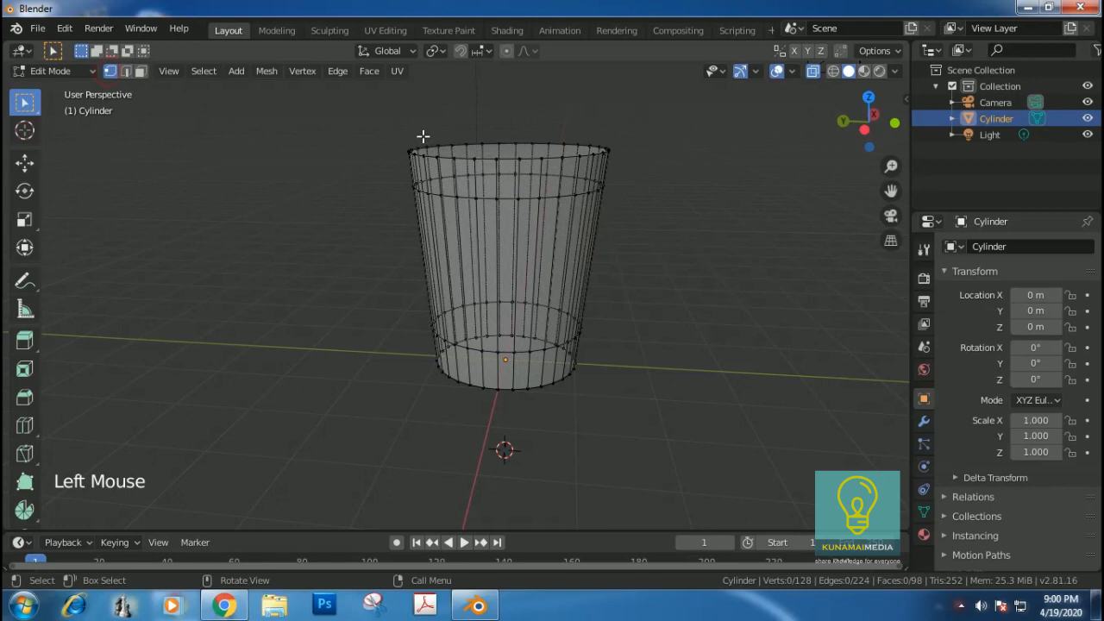
drag(382, 115, 661, 215)
middle_drag(726, 167, 646, 163)
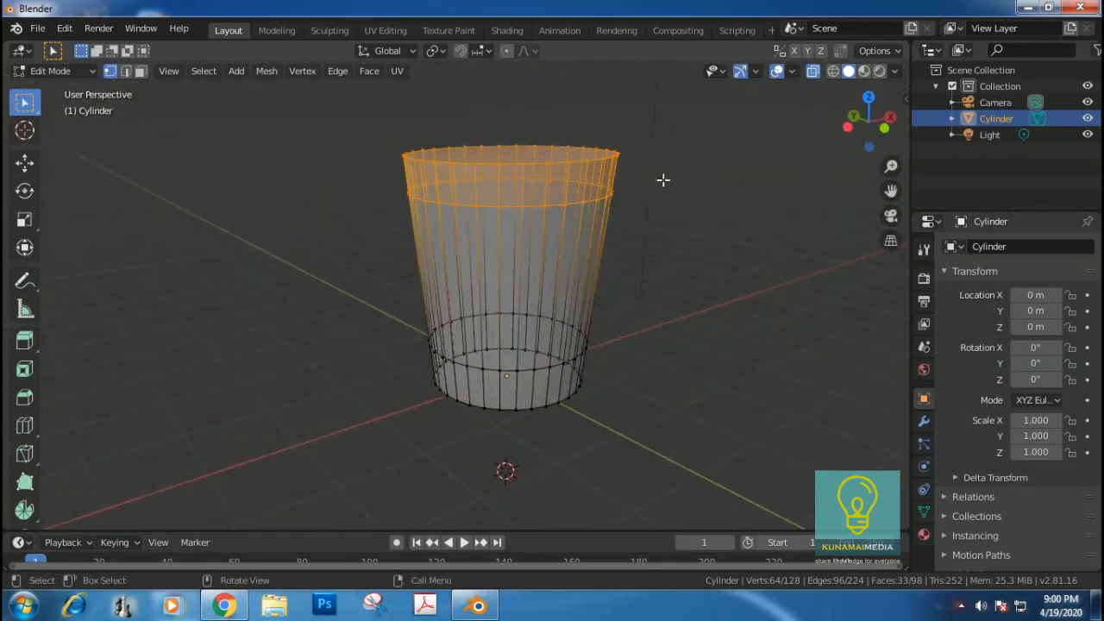
key(p)
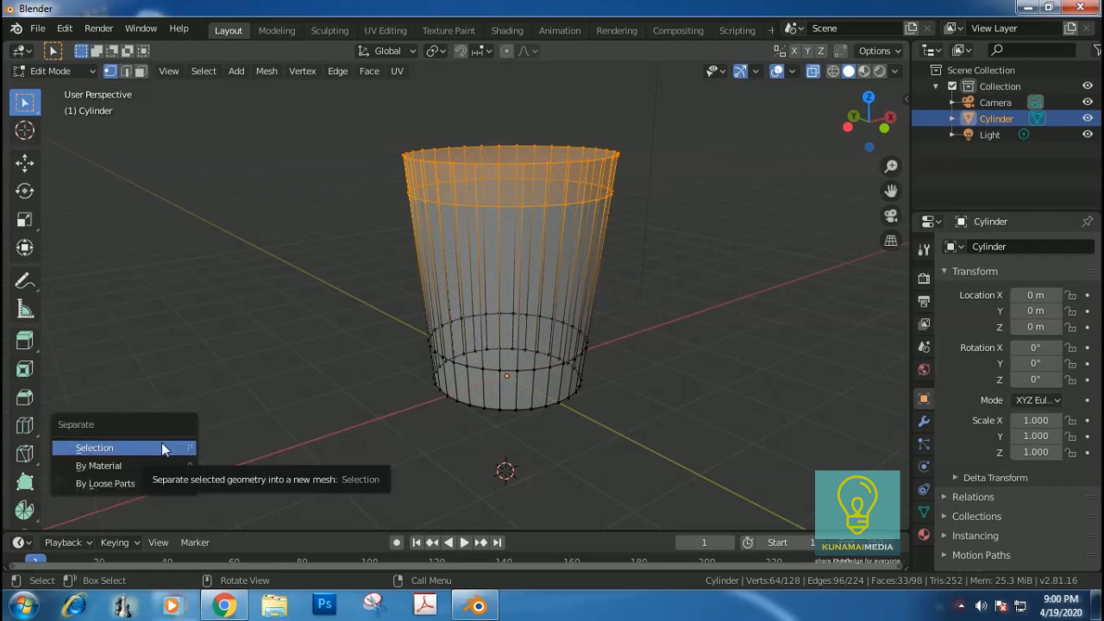
click(113, 449)
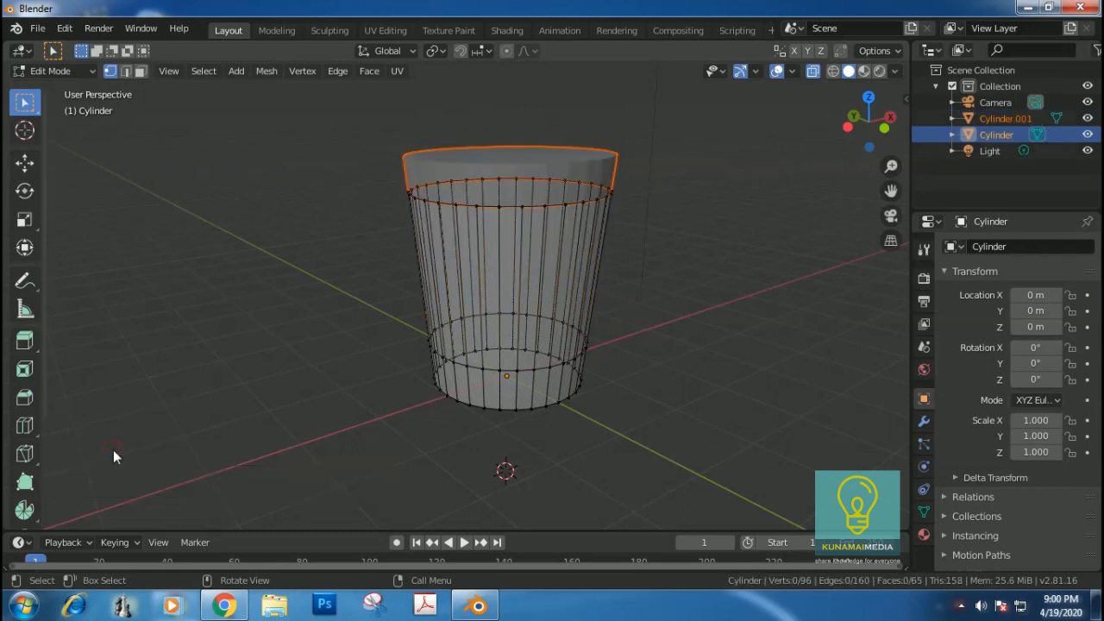
double_click(1008, 118)
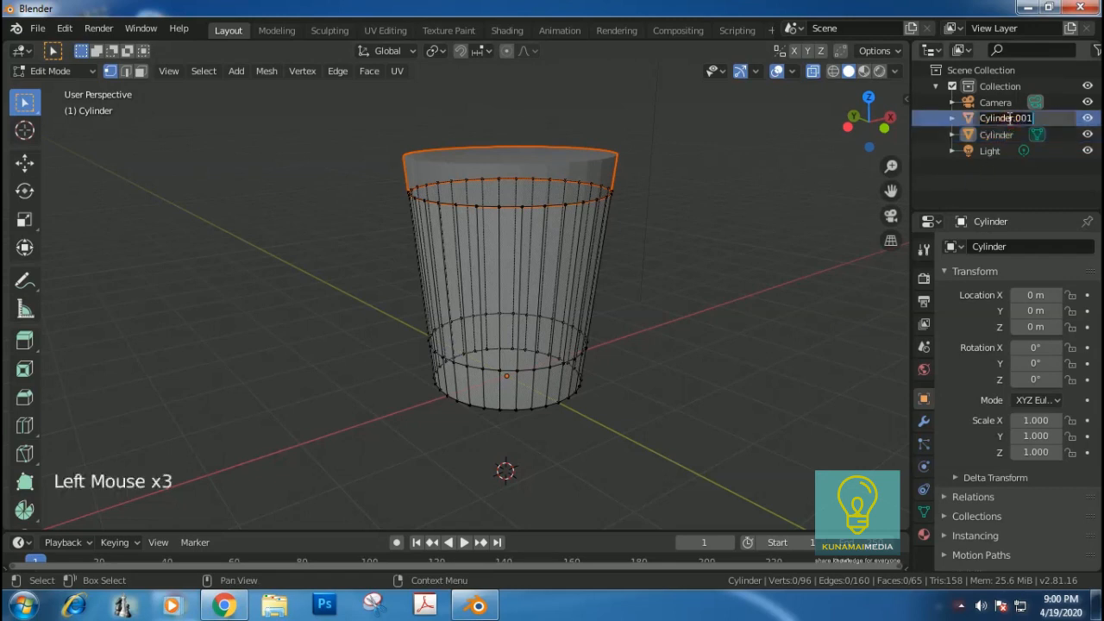
text(ATAS)
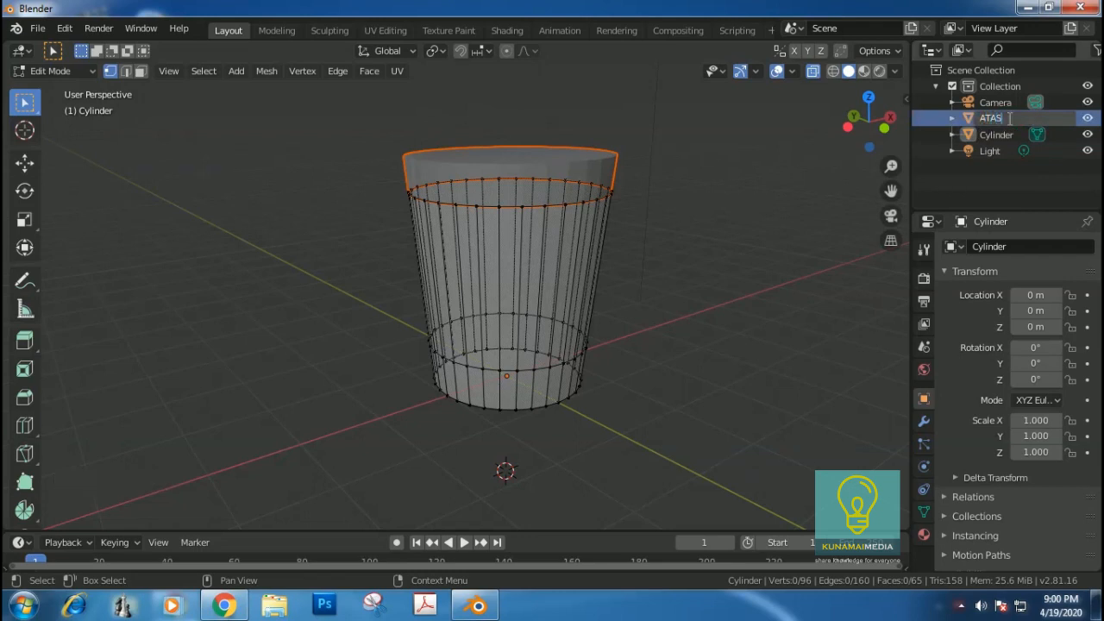
key(Return)
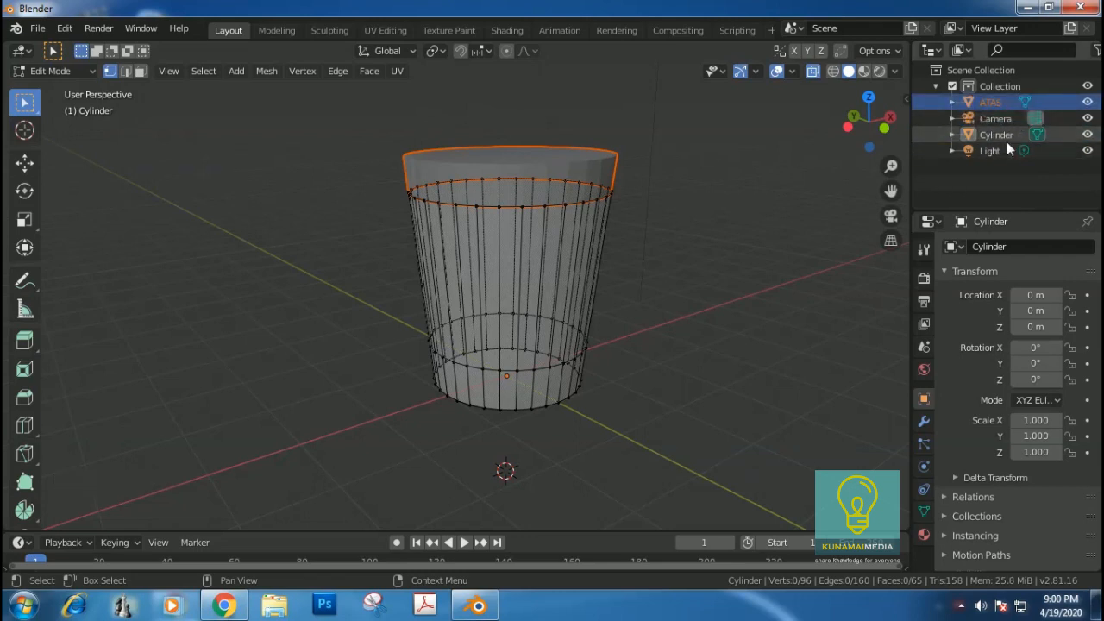
Step: Separate the vertices of the cup's bottom band, up to the lower loop, into a new object and rename it BAWAH
drag(399, 440, 643, 290)
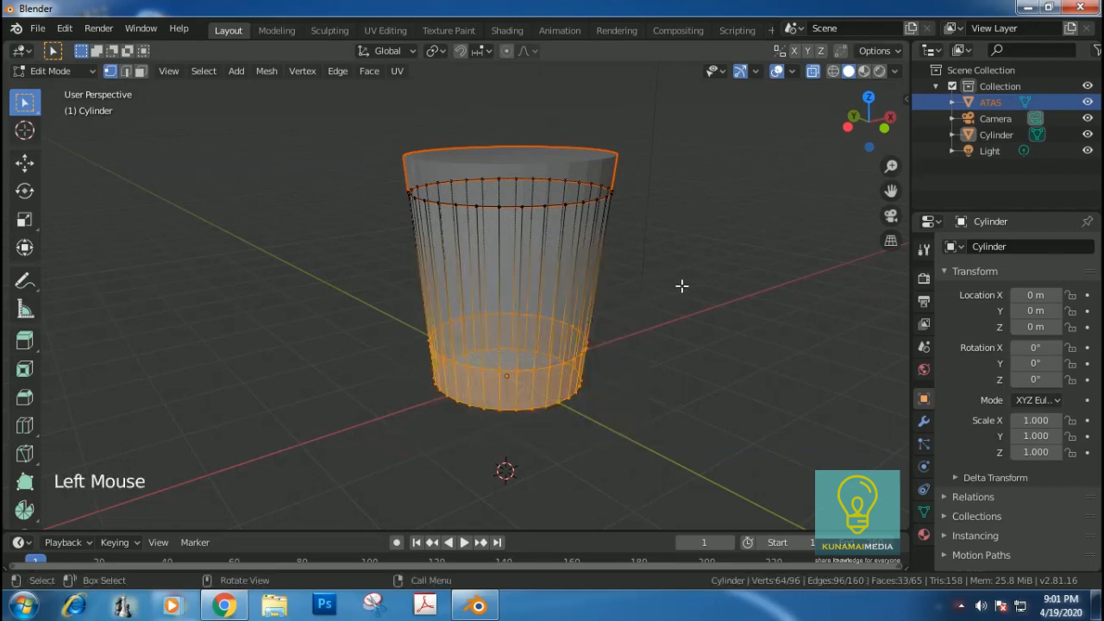
middle_drag(727, 284, 615, 271)
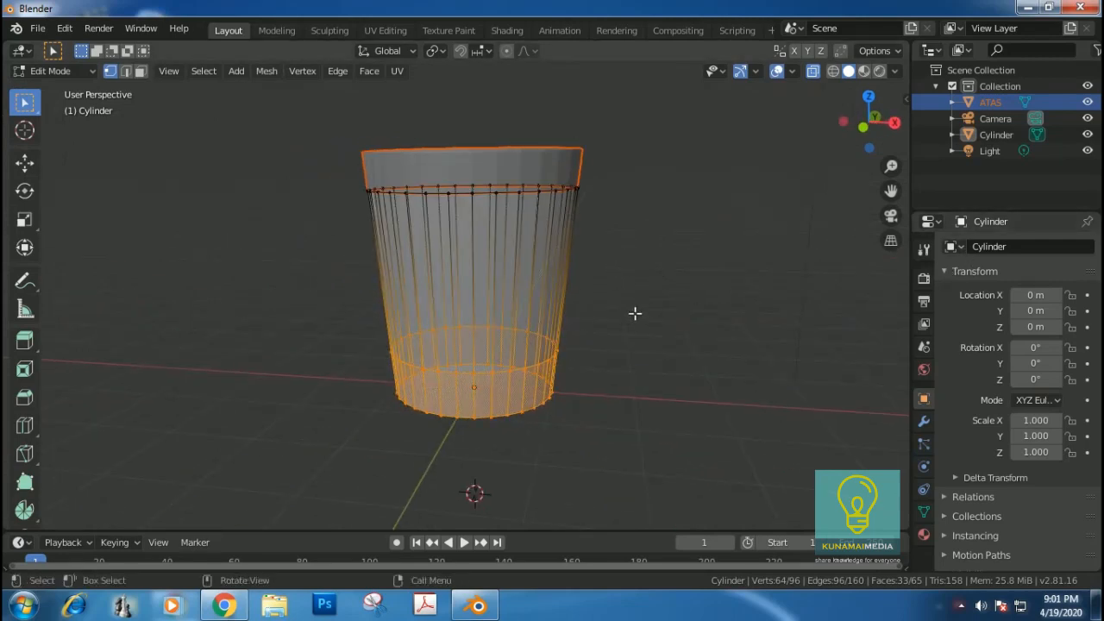
key(p)
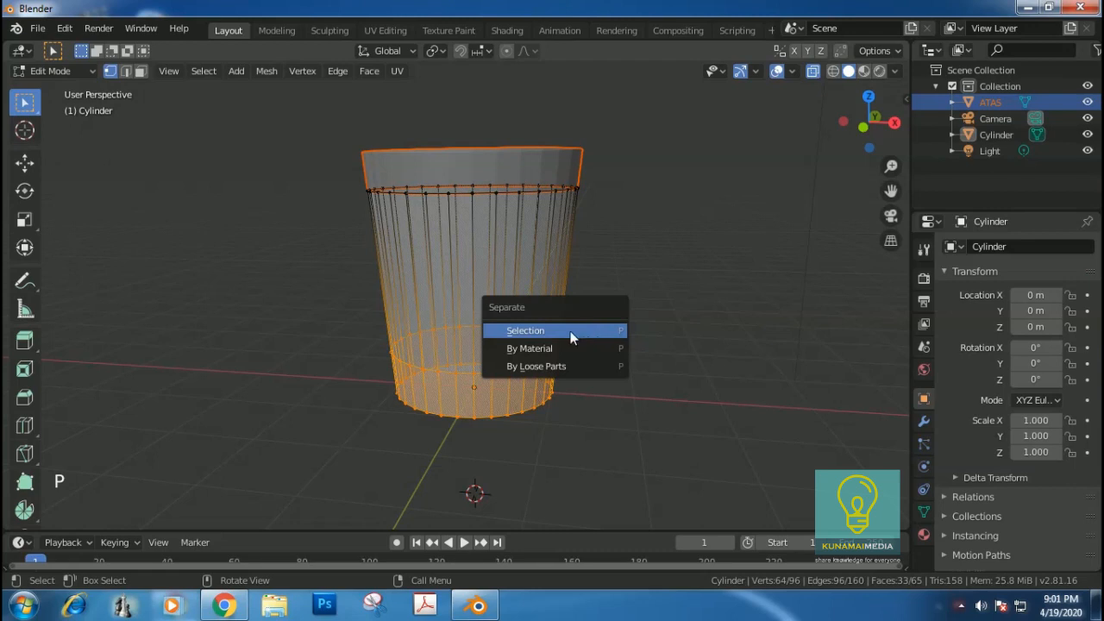
click(575, 331)
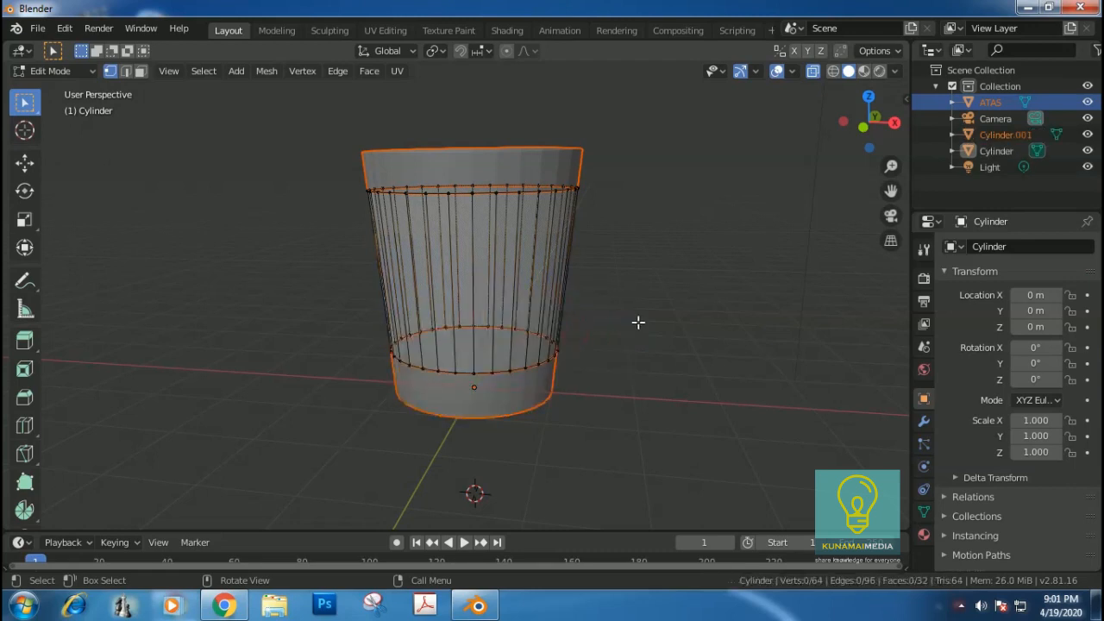
triple_click(1006, 136)
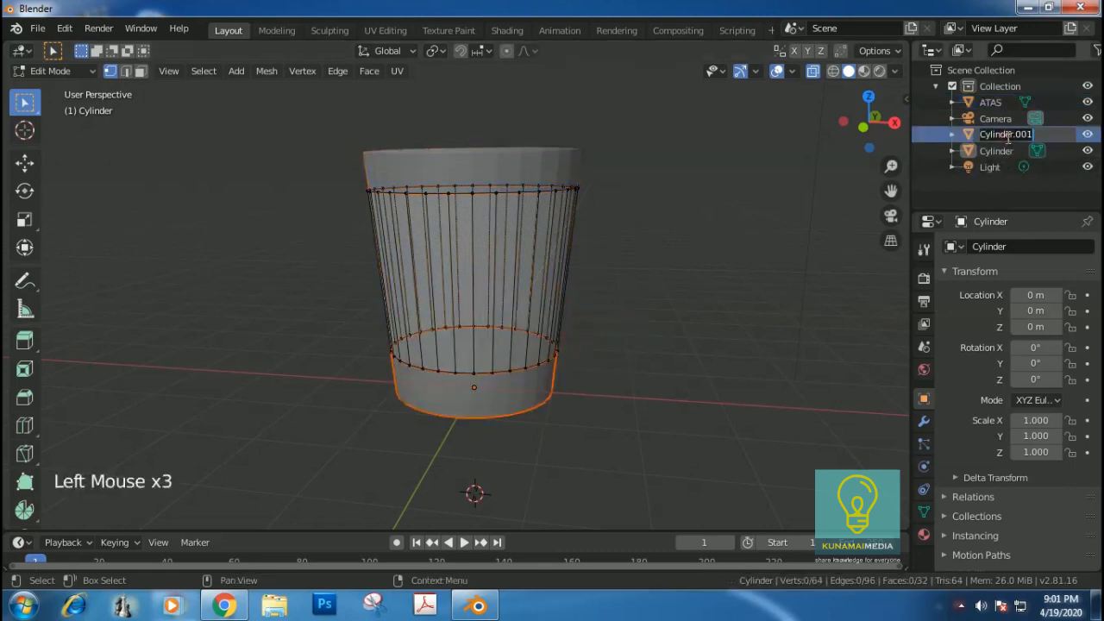
text(BAW)
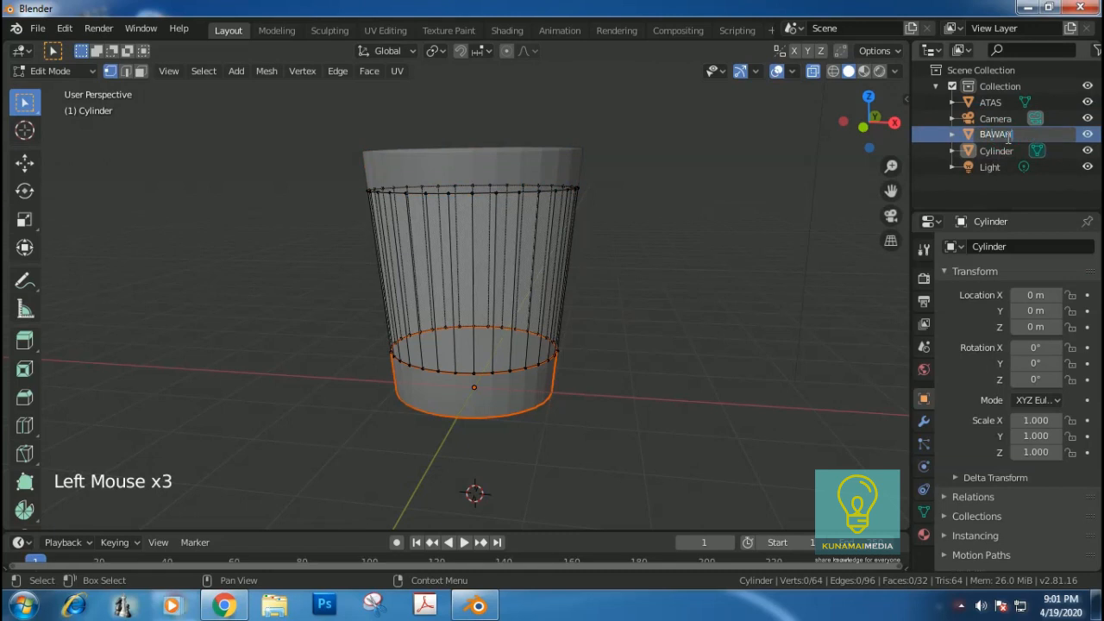
text(AH)
key(Return)
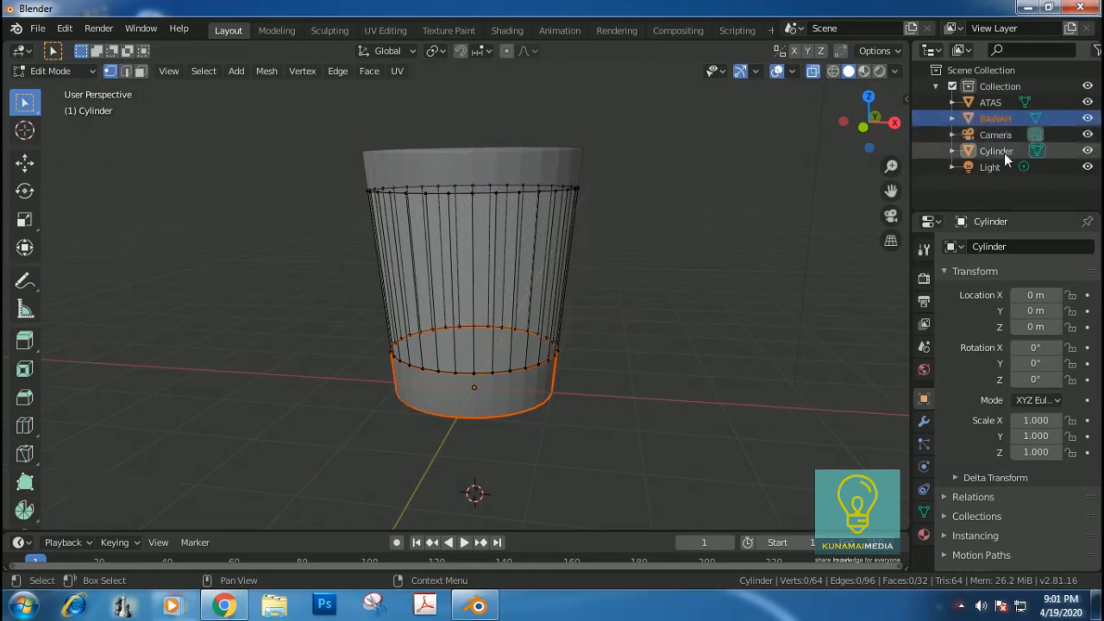
Step: Rename the remaining middle section of the cup from Cylinder to TENGAH
click(997, 151)
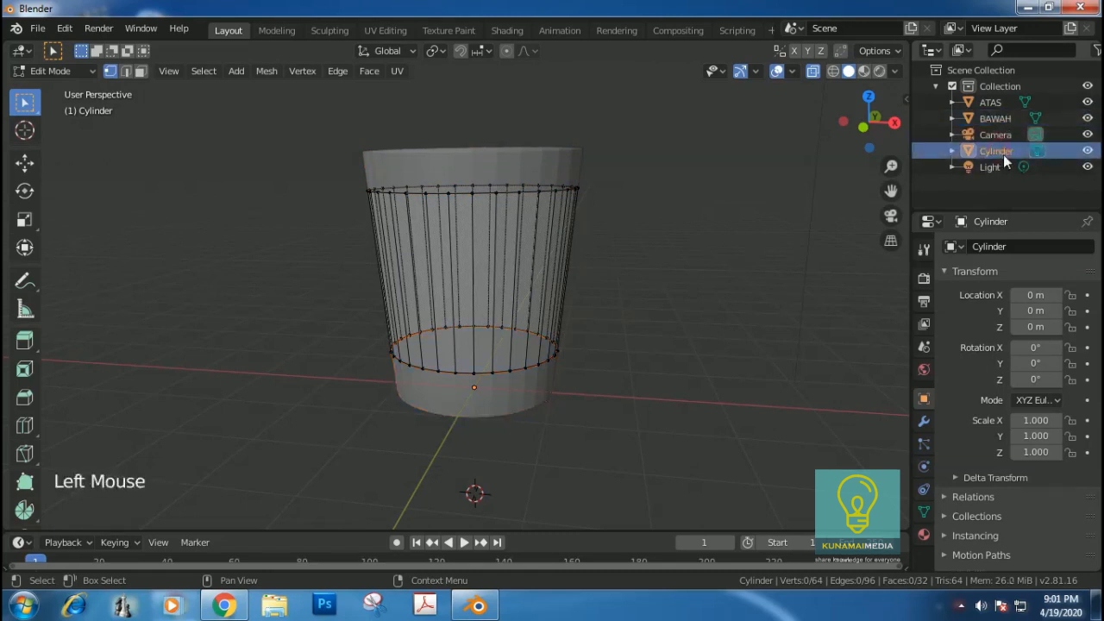
double_click(1000, 151)
text(TENGAH)
key(Return)
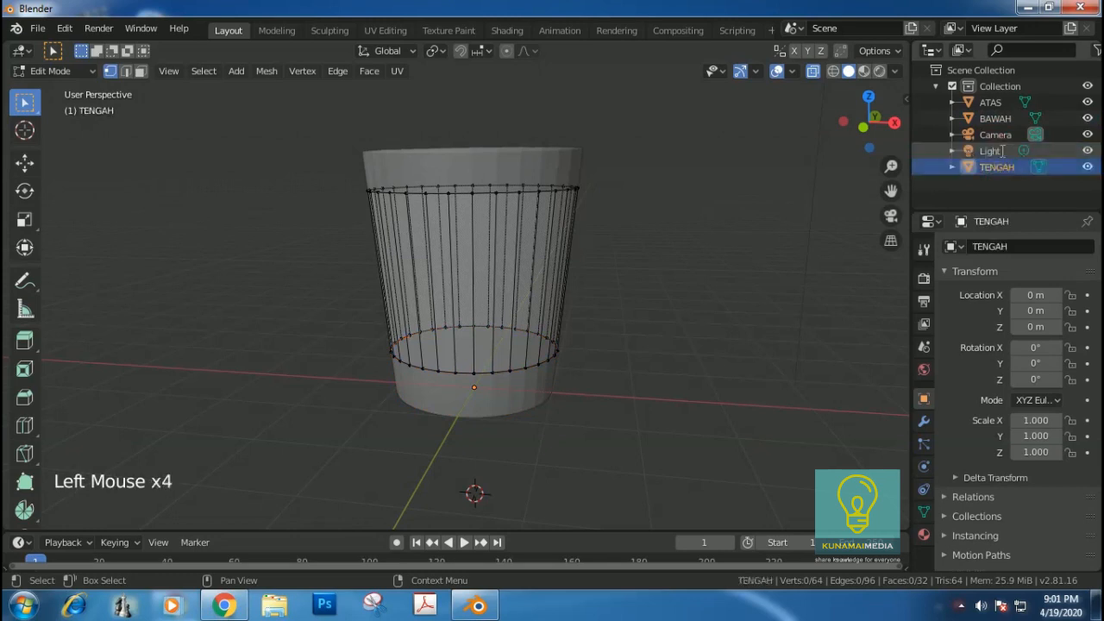
click(778, 270)
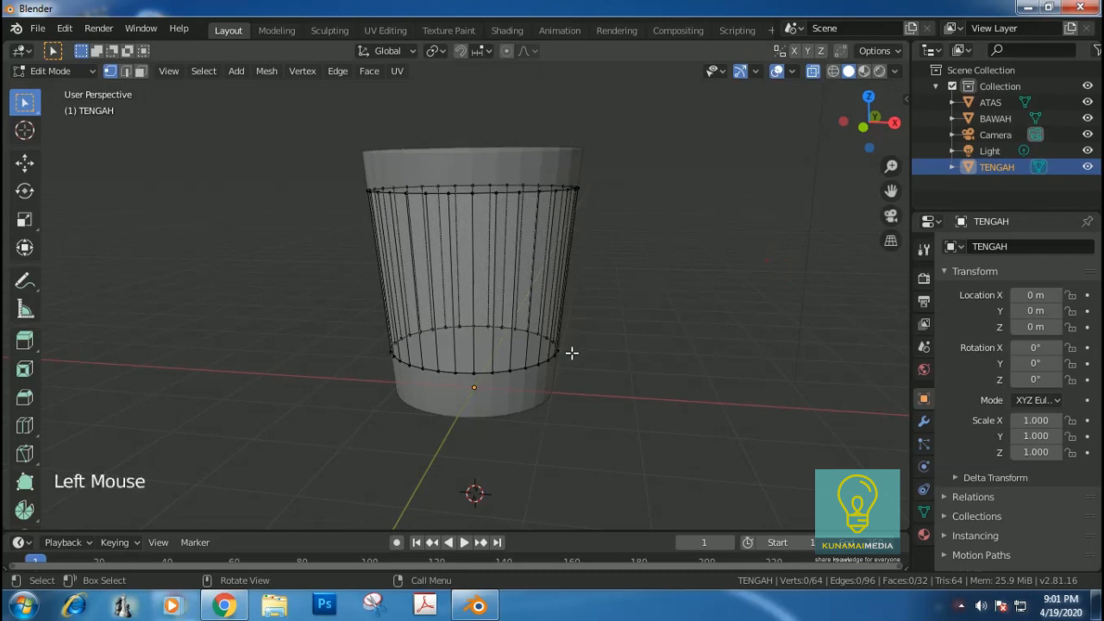
Step: Turn off X-ray, return to Object Mode and deselect all objects
middle_drag(653, 207, 638, 249)
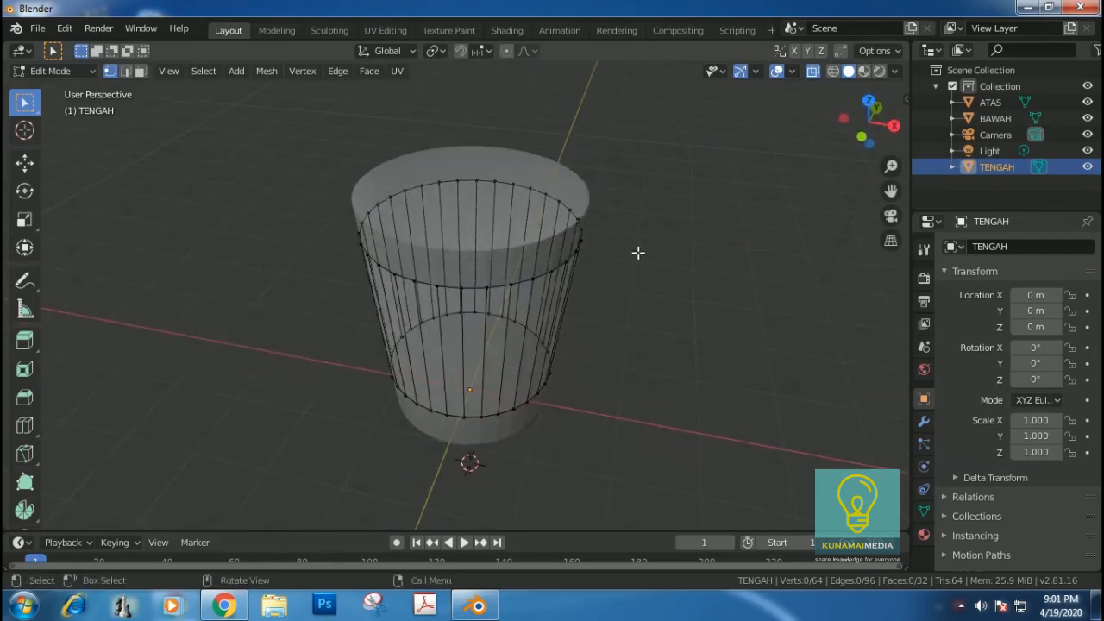
click(812, 73)
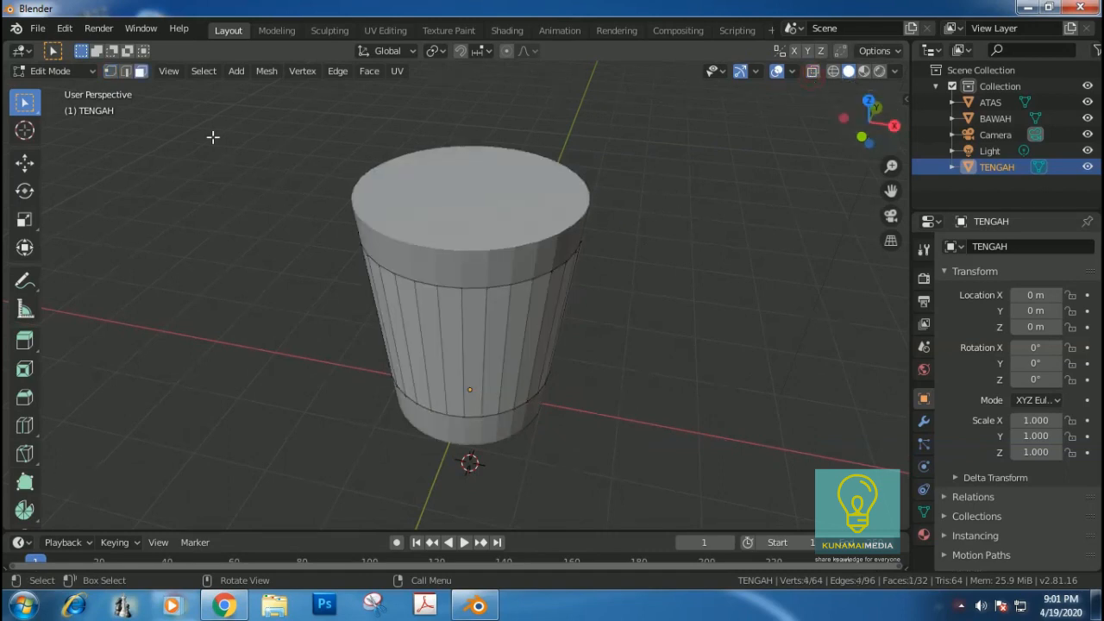
key(Tab)
click(809, 104)
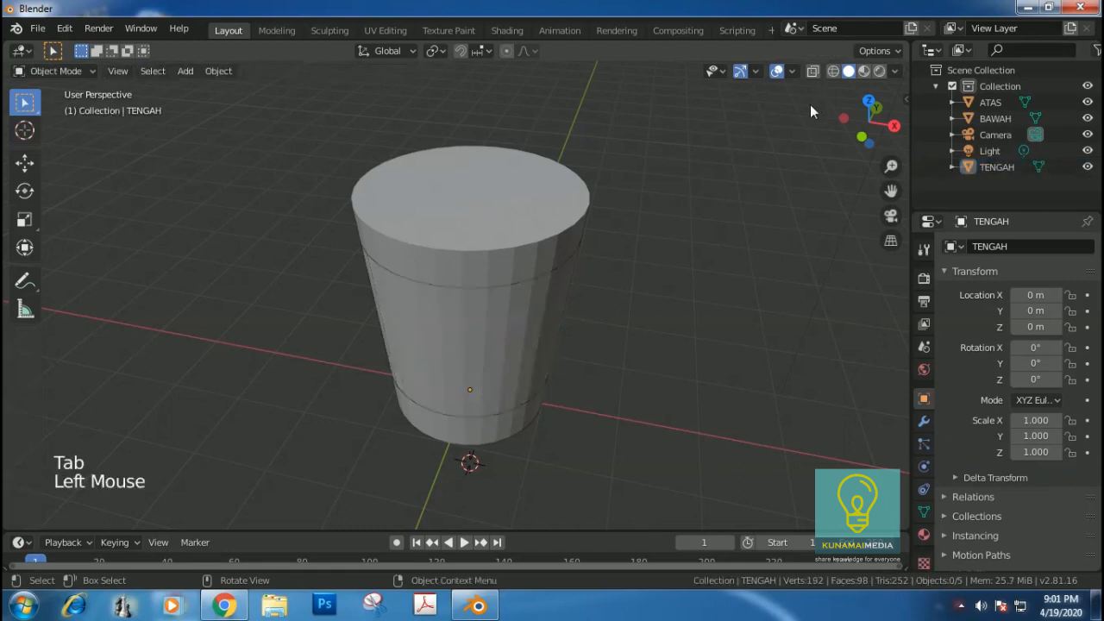
Step: Delete the top cap face of the ATAS object in face select mode to open the cup
click(464, 209)
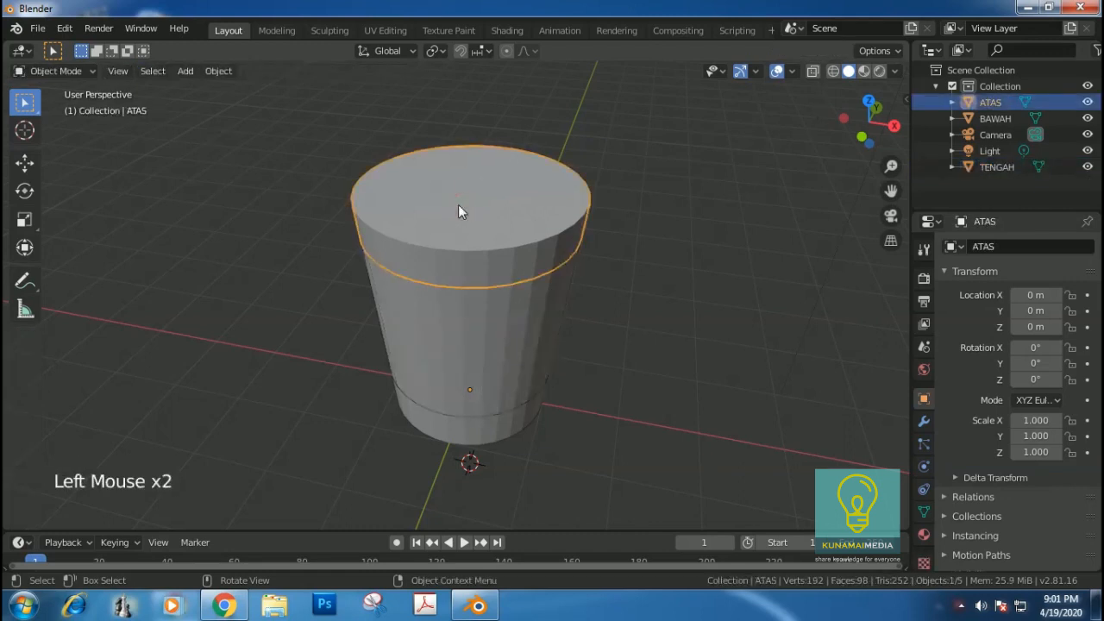
key(Tab)
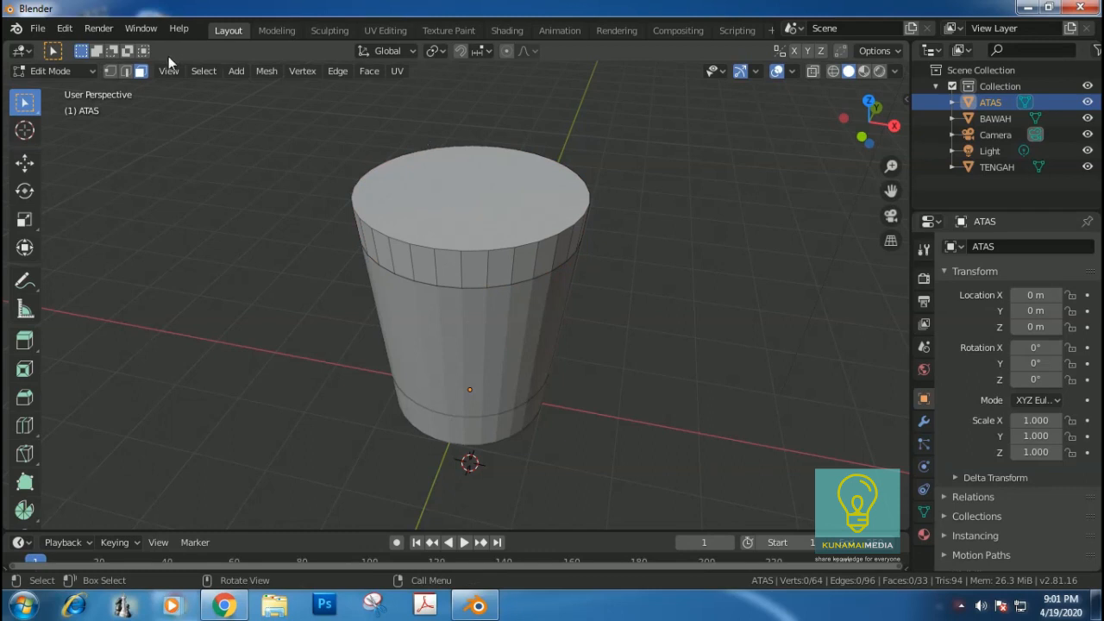
click(140, 70)
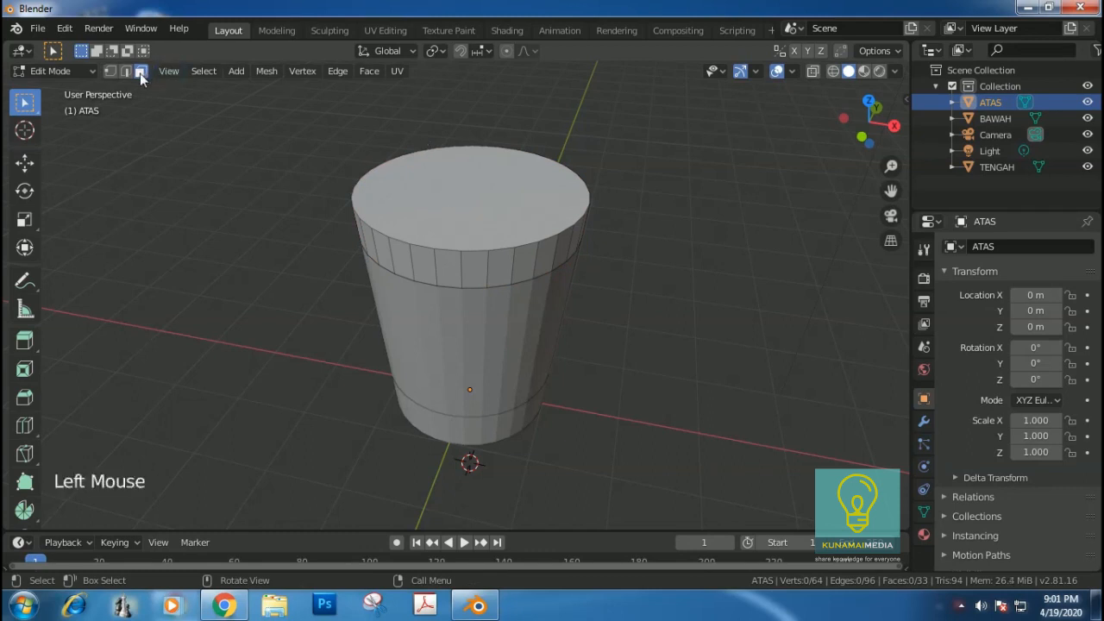
click(470, 189)
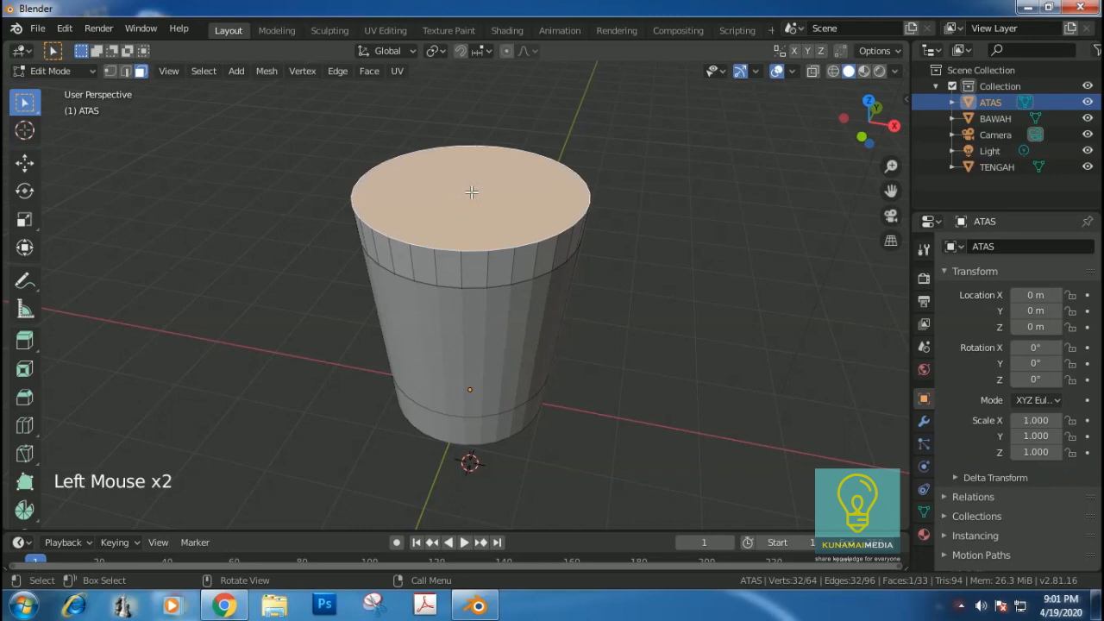
key(Delete)
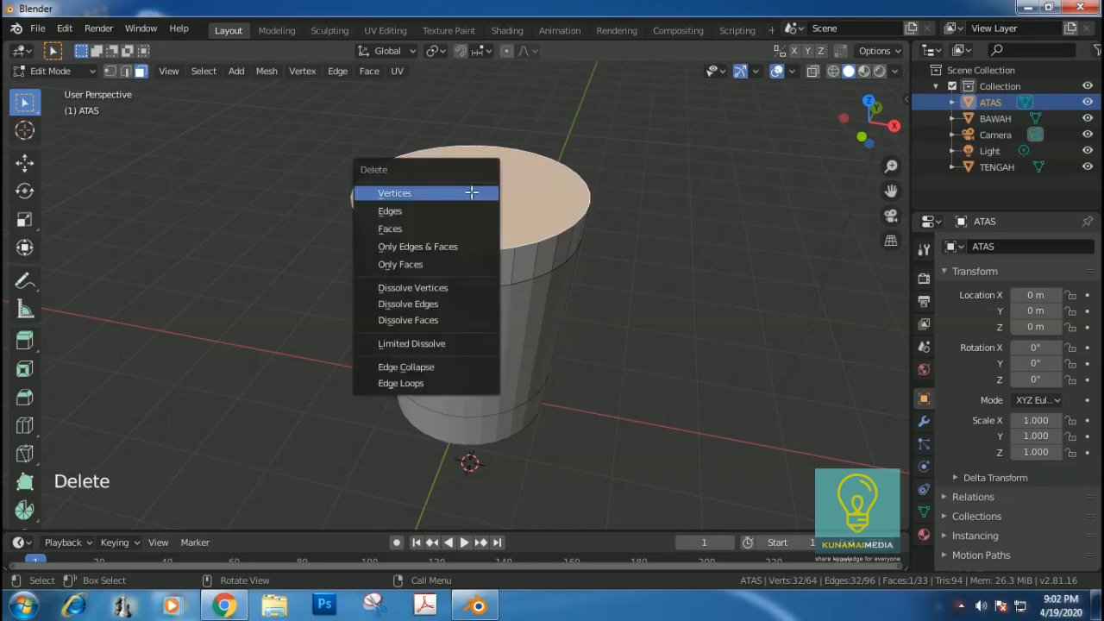
click(404, 228)
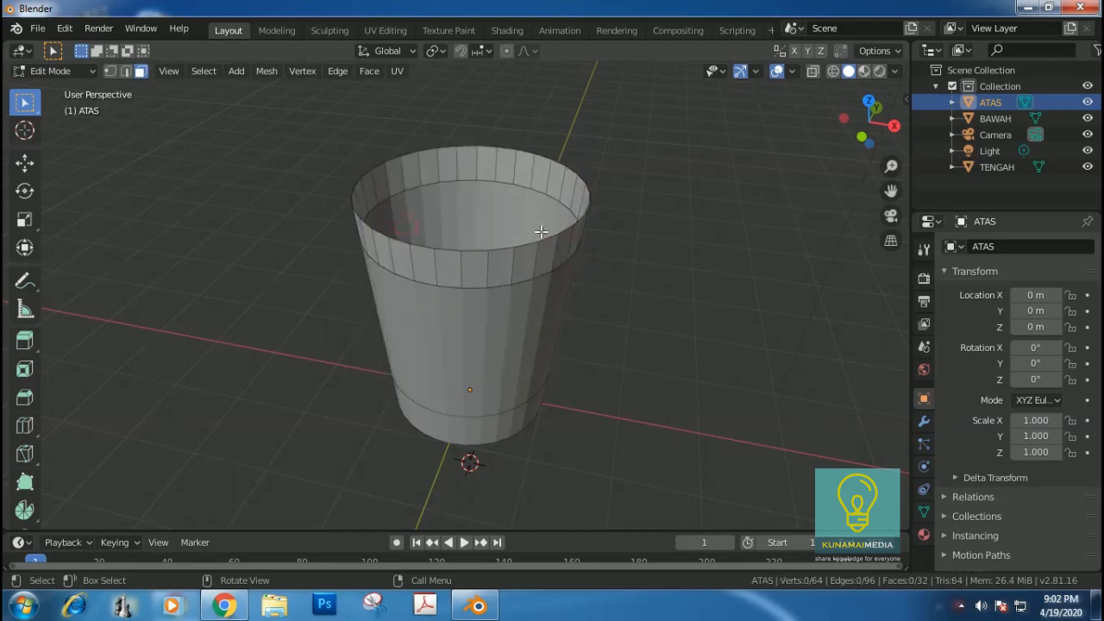
Step: Extrude the top edge loop of ATAS about 0.164 m up along Z and scale it by about 1.016
middle_drag(547, 220, 569, 526)
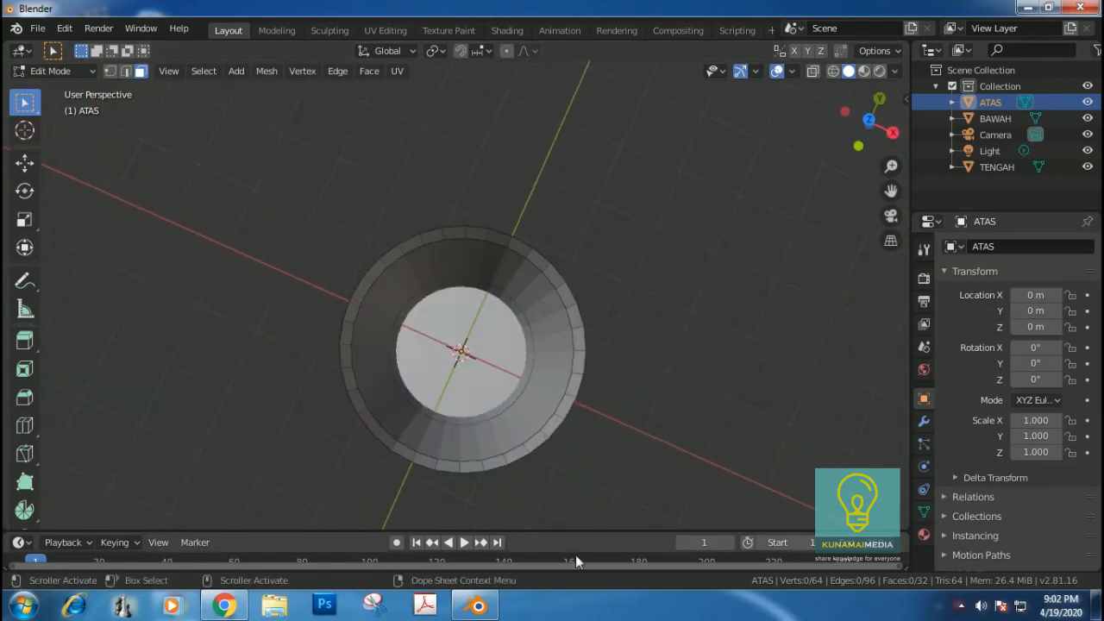
middle_drag(566, 433, 578, 335)
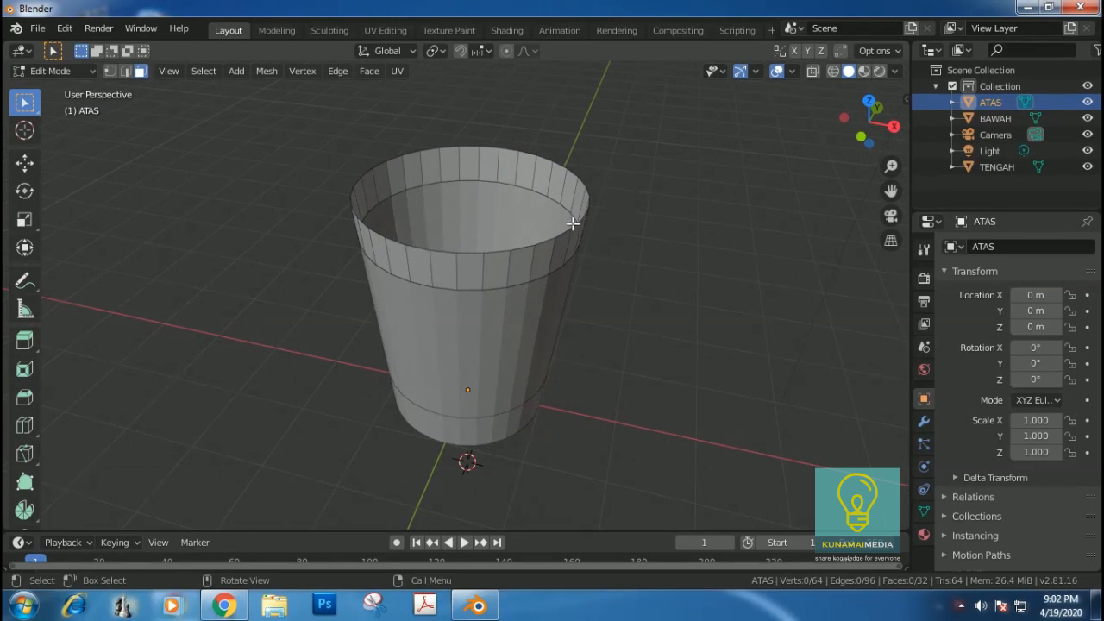
click(125, 71)
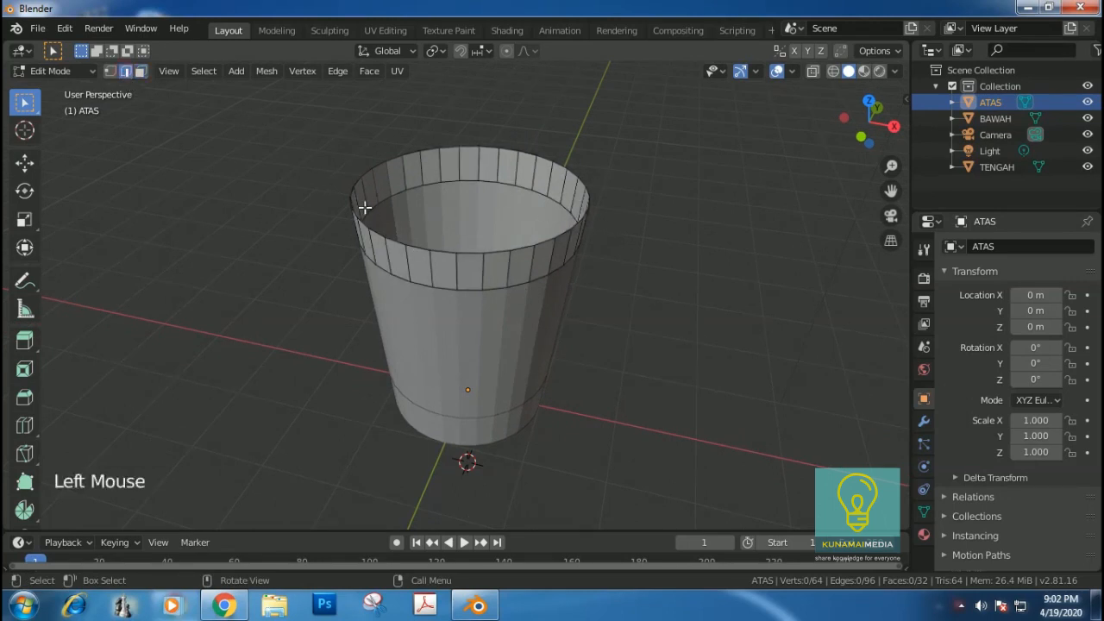
key(alt)
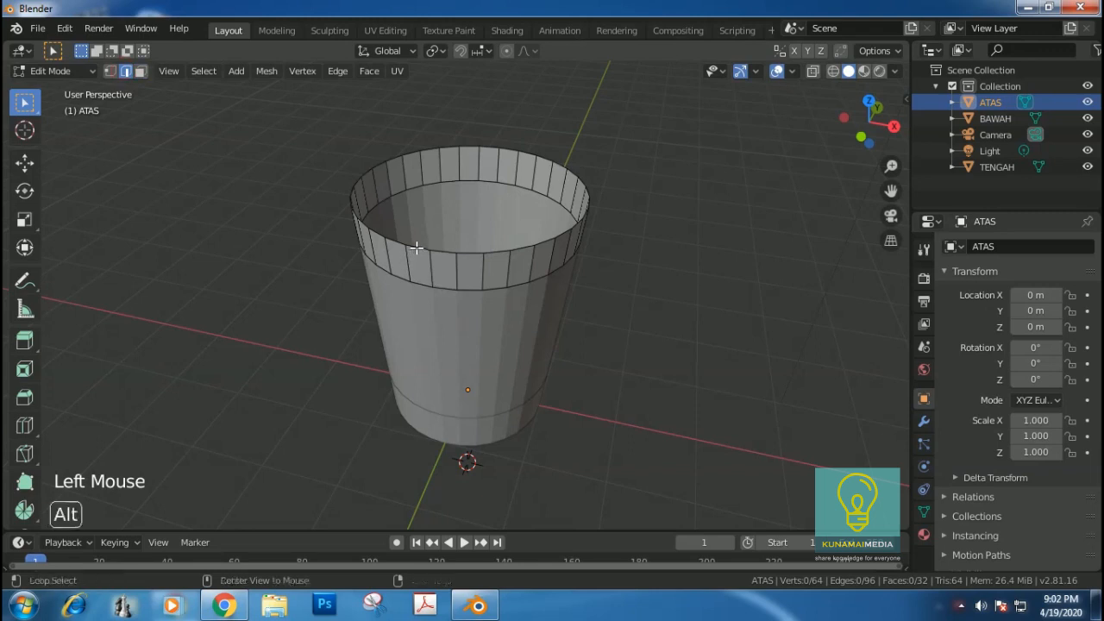
alt+click(417, 248)
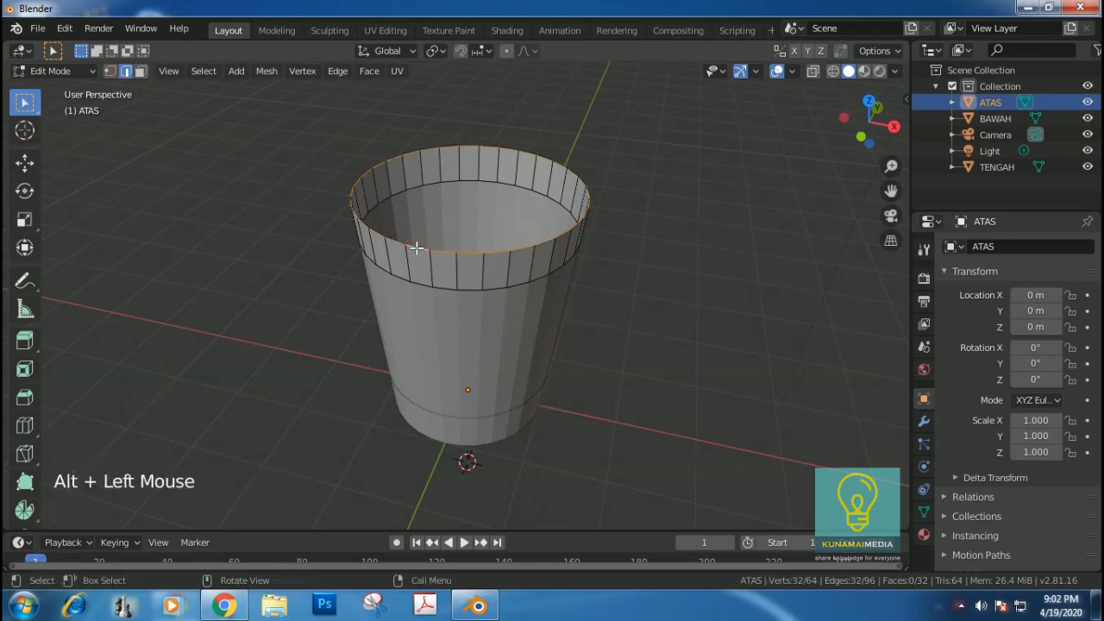
key(e)
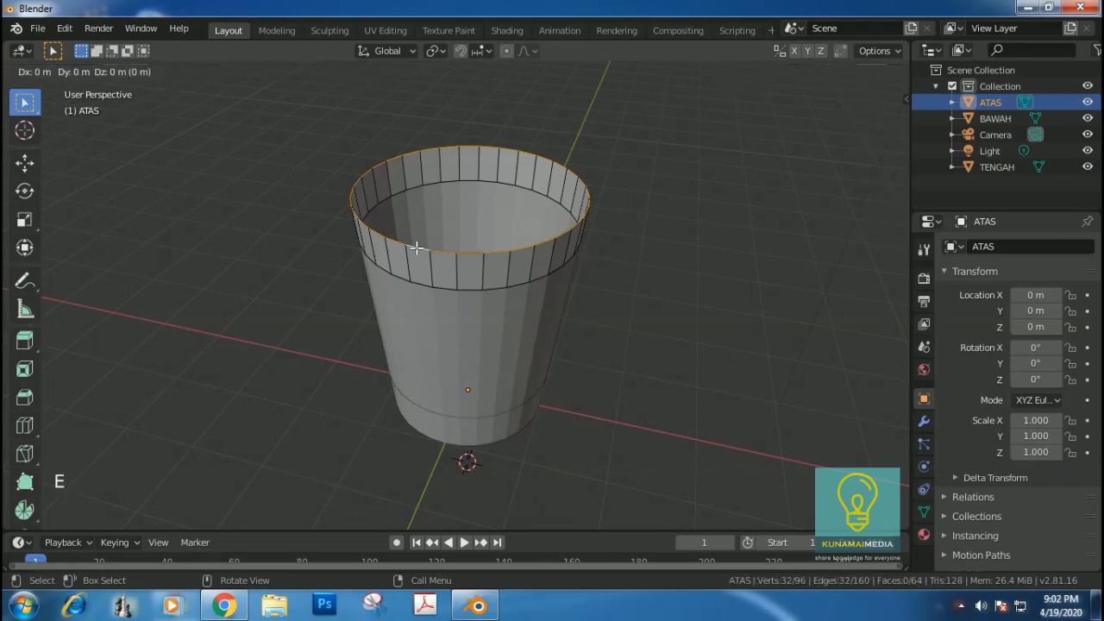
key(z)
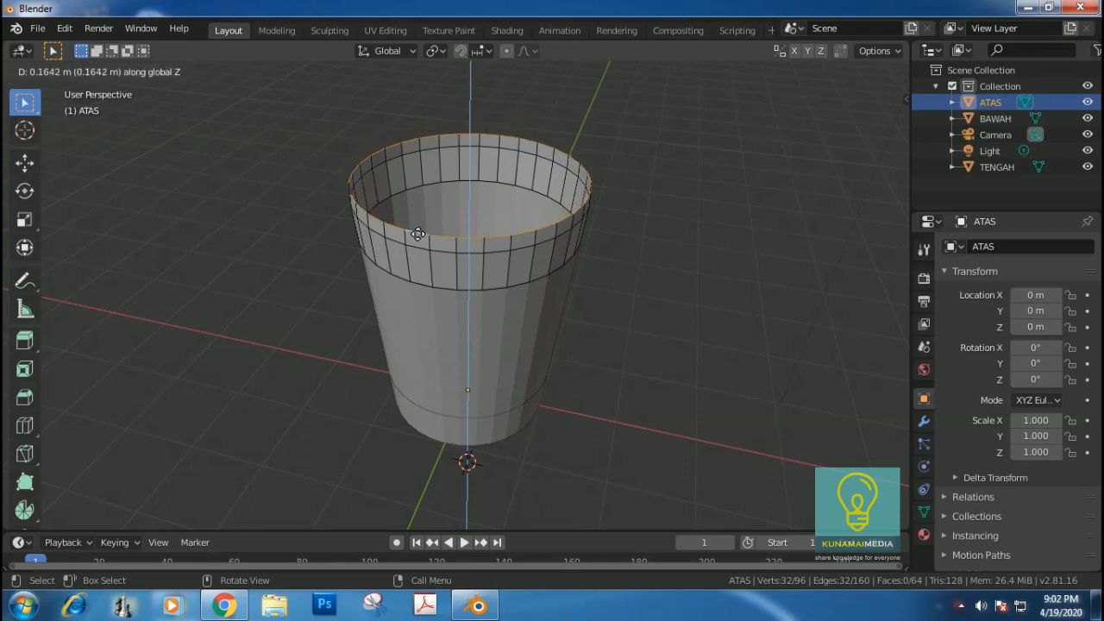
click(417, 234)
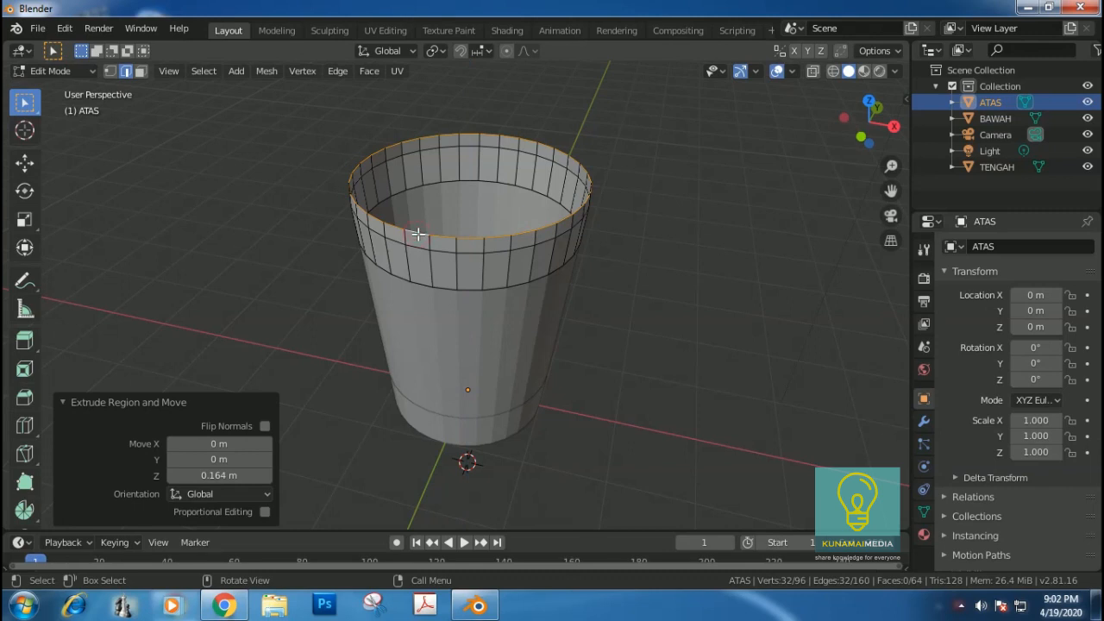
key(s)
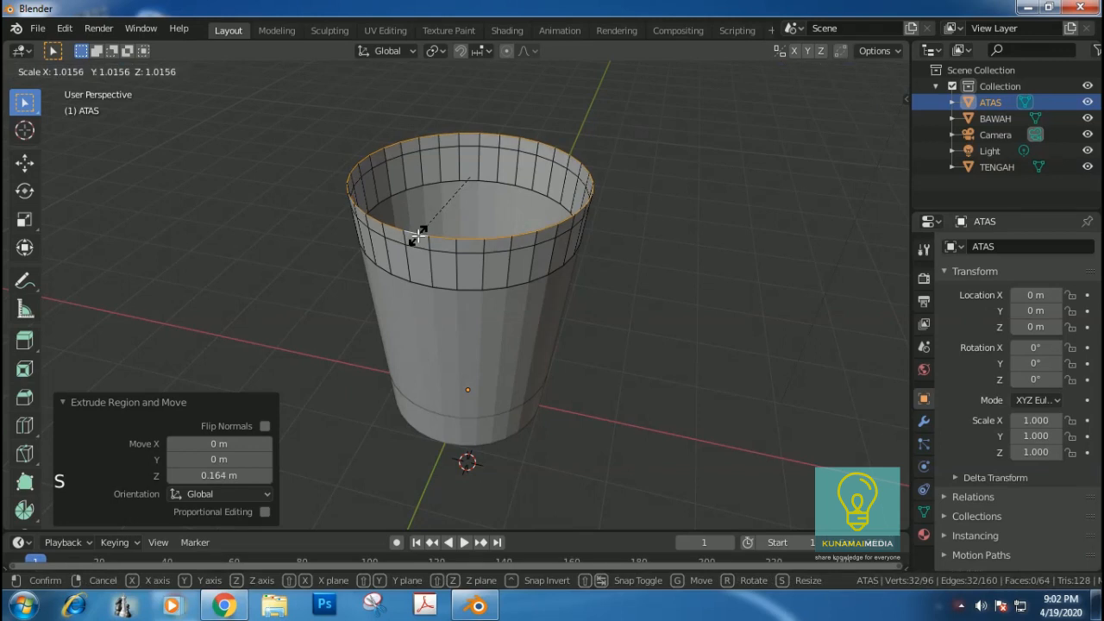
click(417, 234)
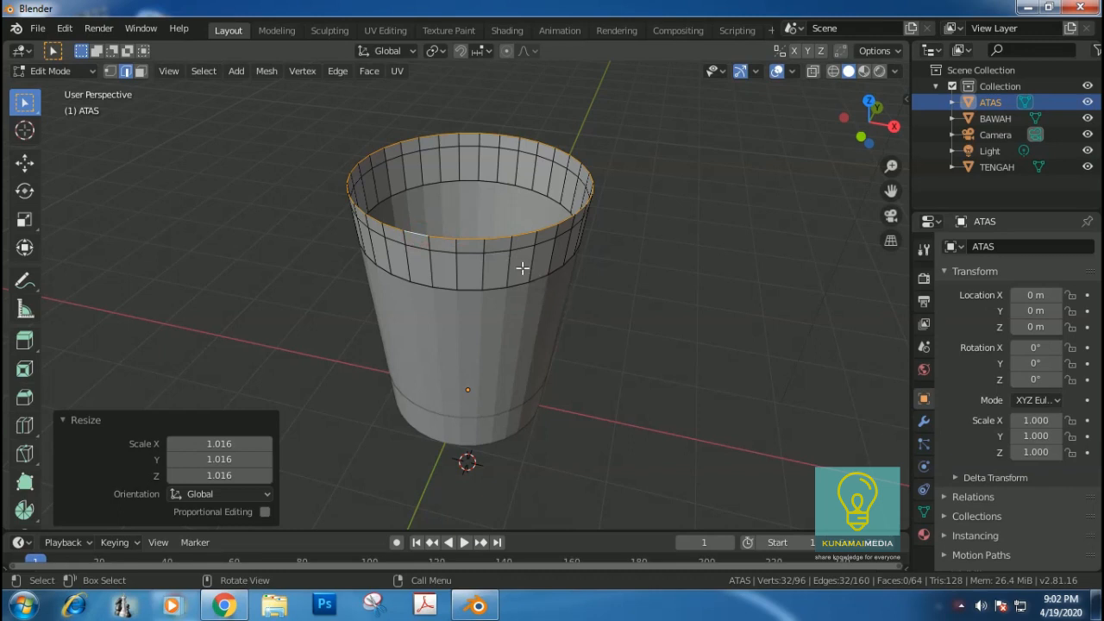
Step: Extrude the rim loop outward with a scale of about 1.107 and extrude its outer edge about 0.106 m down along Z
key(e)
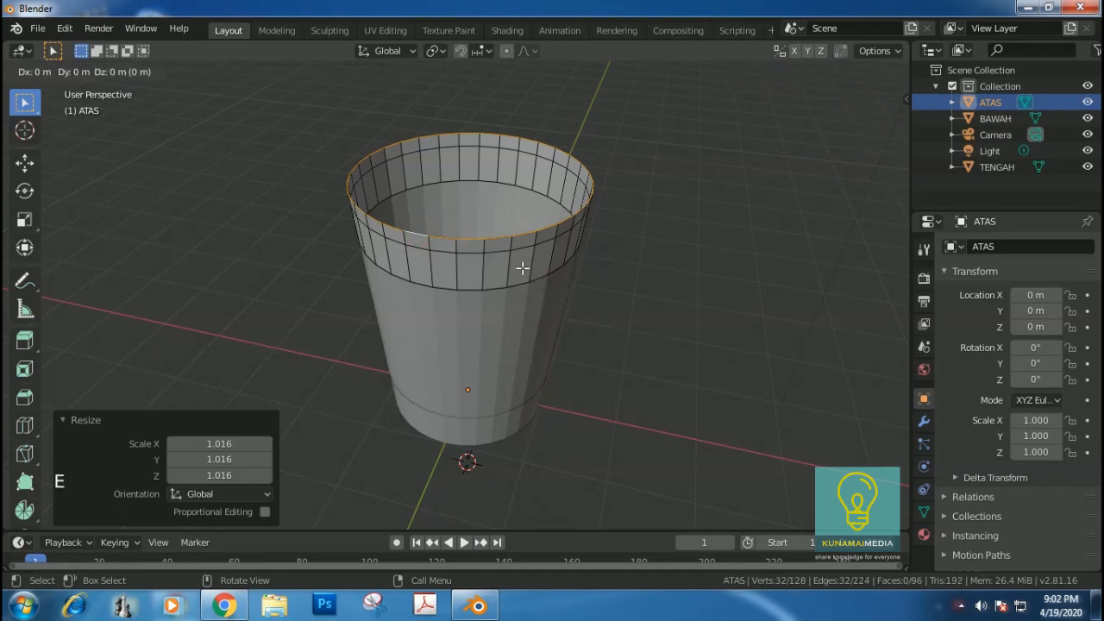
key(s)
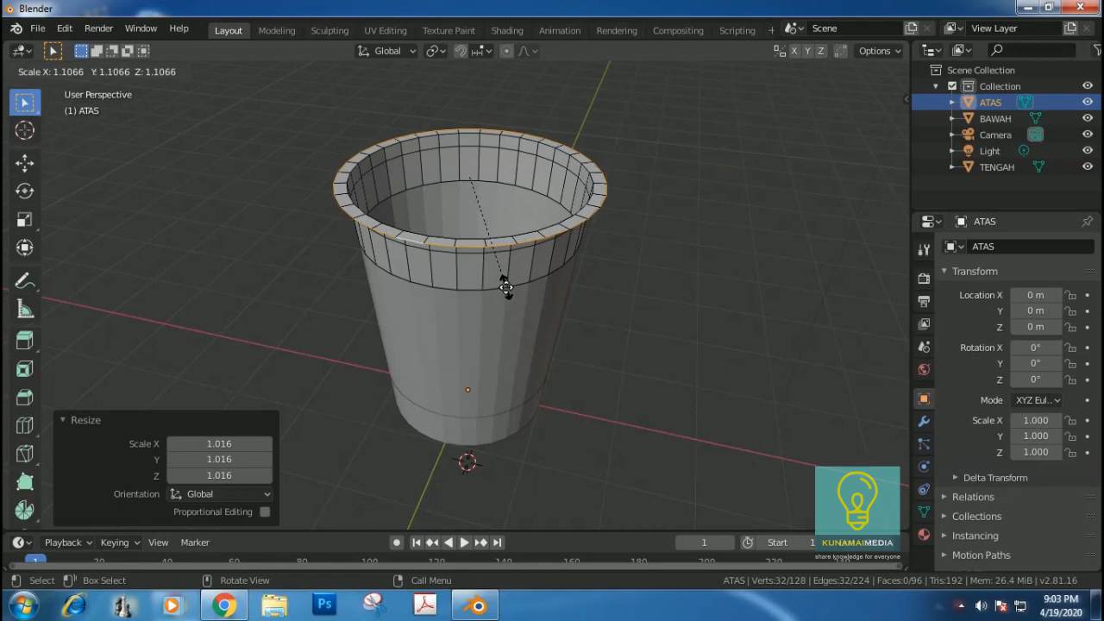
click(505, 287)
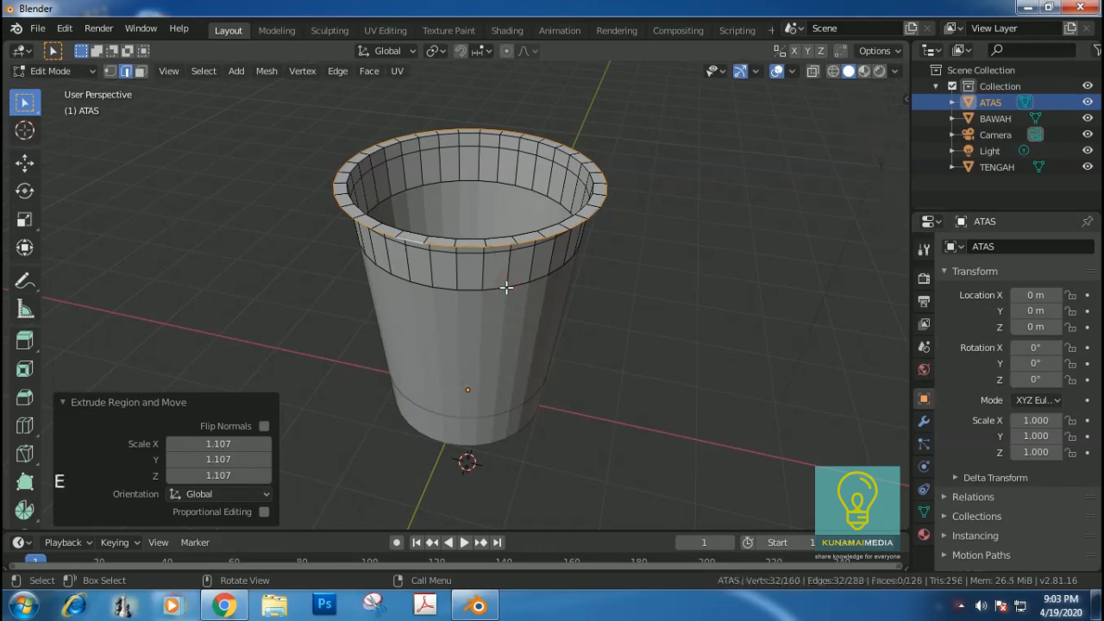
key(e)
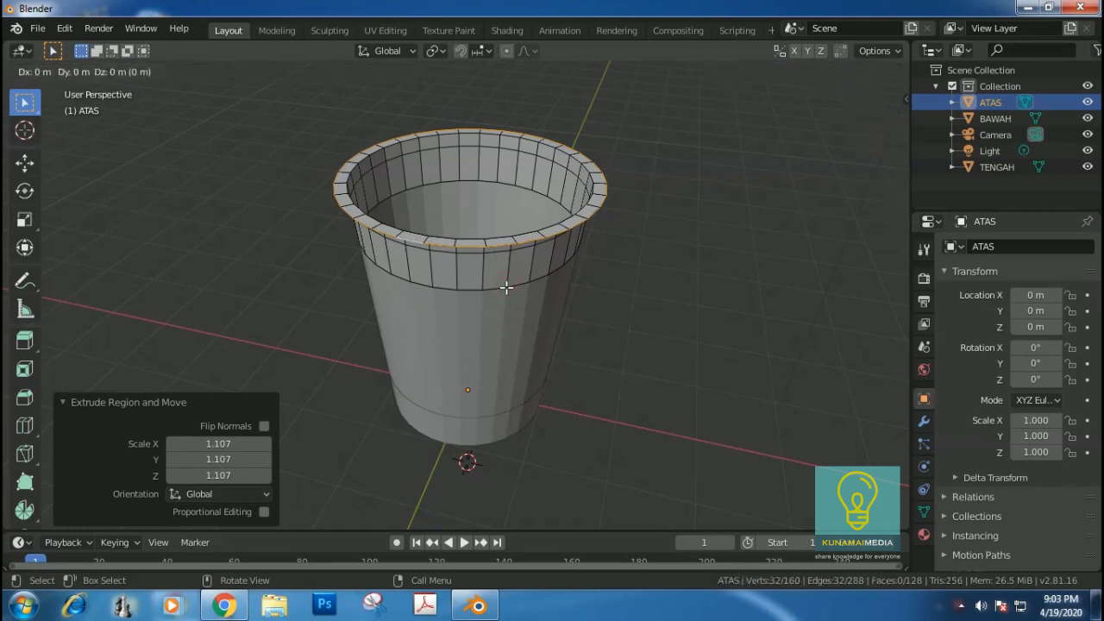
key(z)
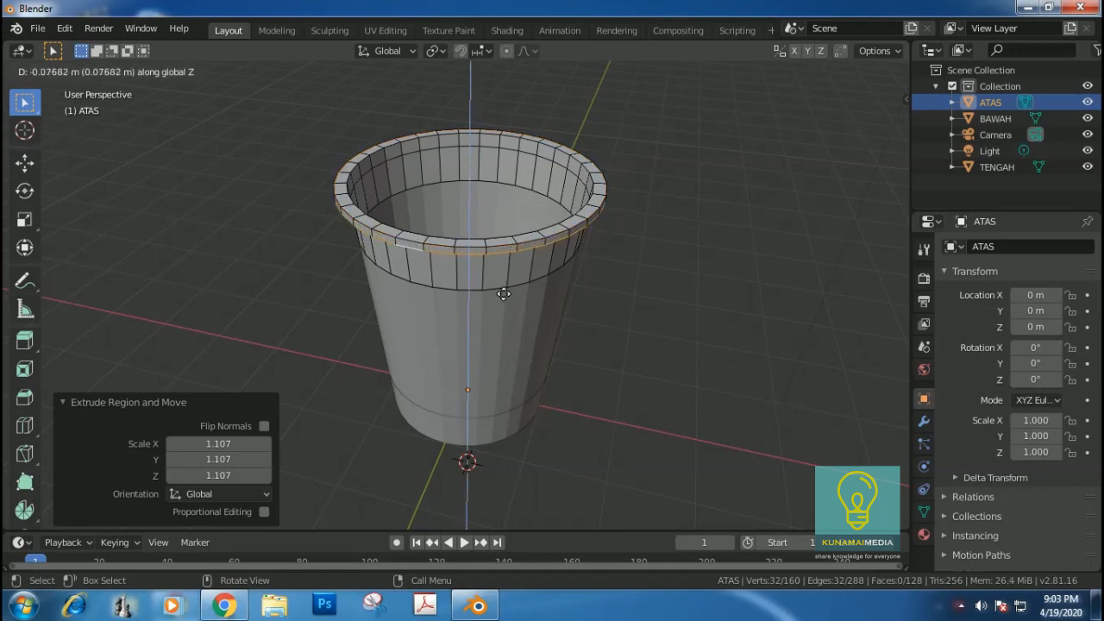
click(503, 294)
Step: Try a single centred loop cut around the outer side of the rim and undo it
middle_drag(635, 288, 592, 274)
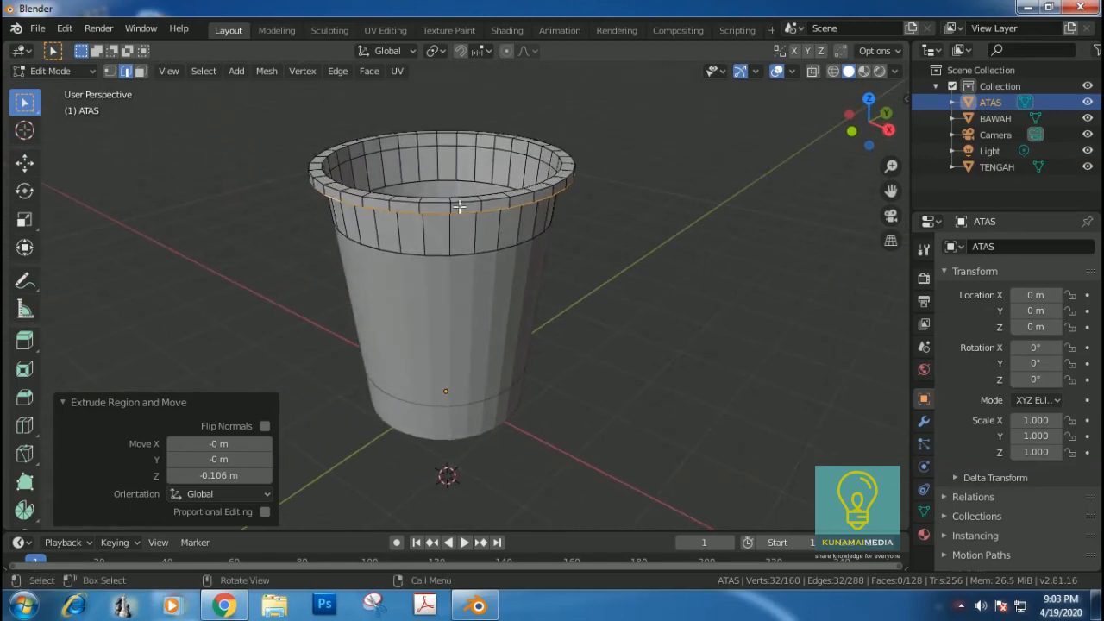
key(ctrl+r)
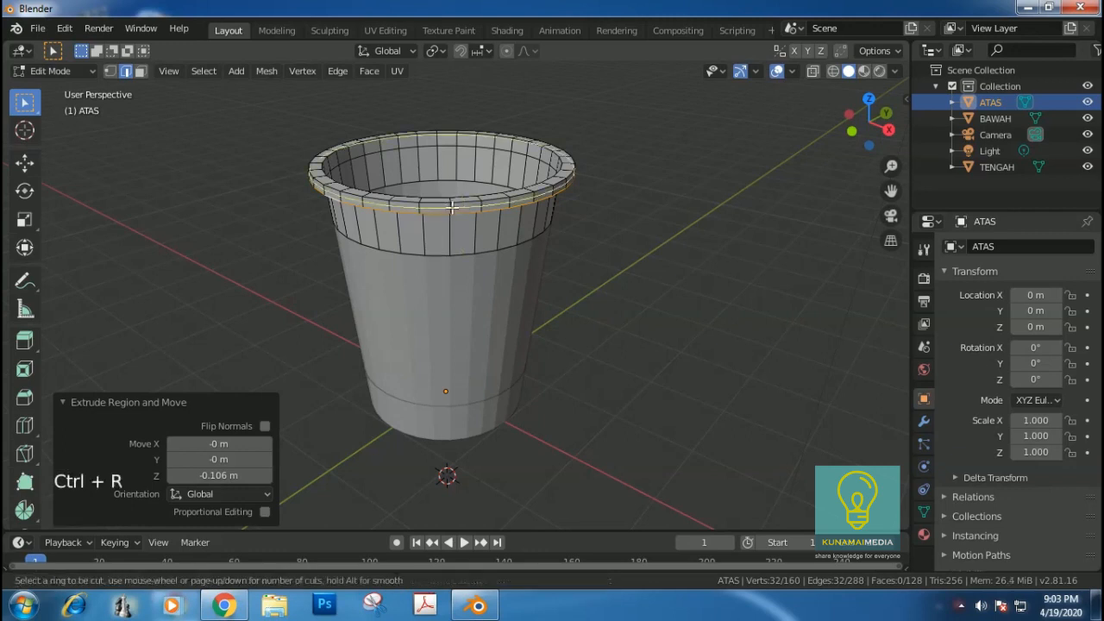
click(454, 205)
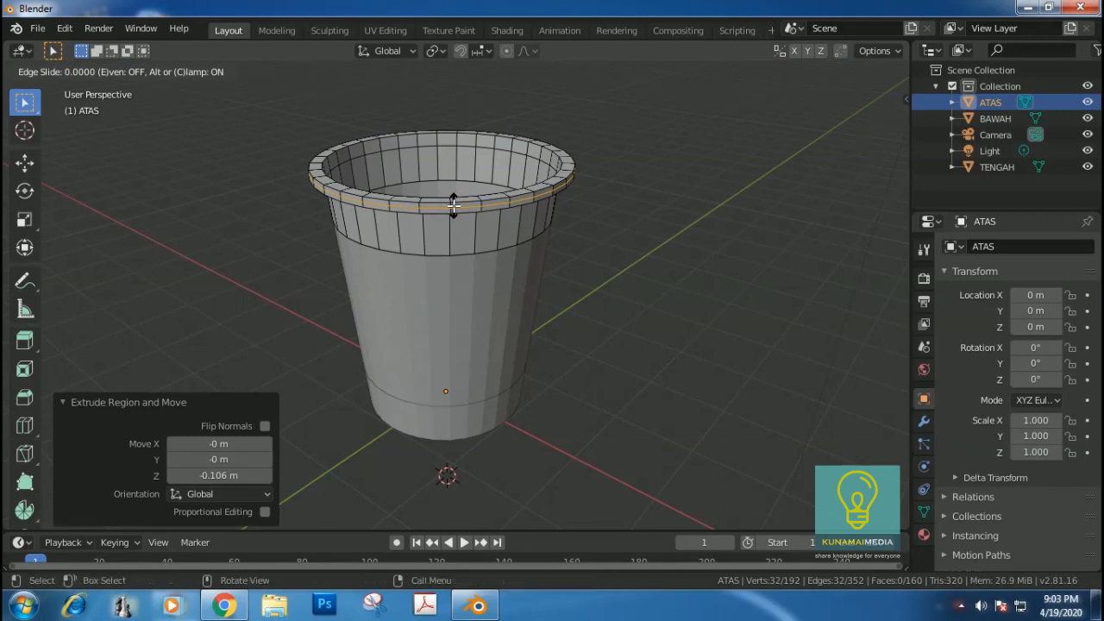
key(Escape)
key(Escape)
click(729, 239)
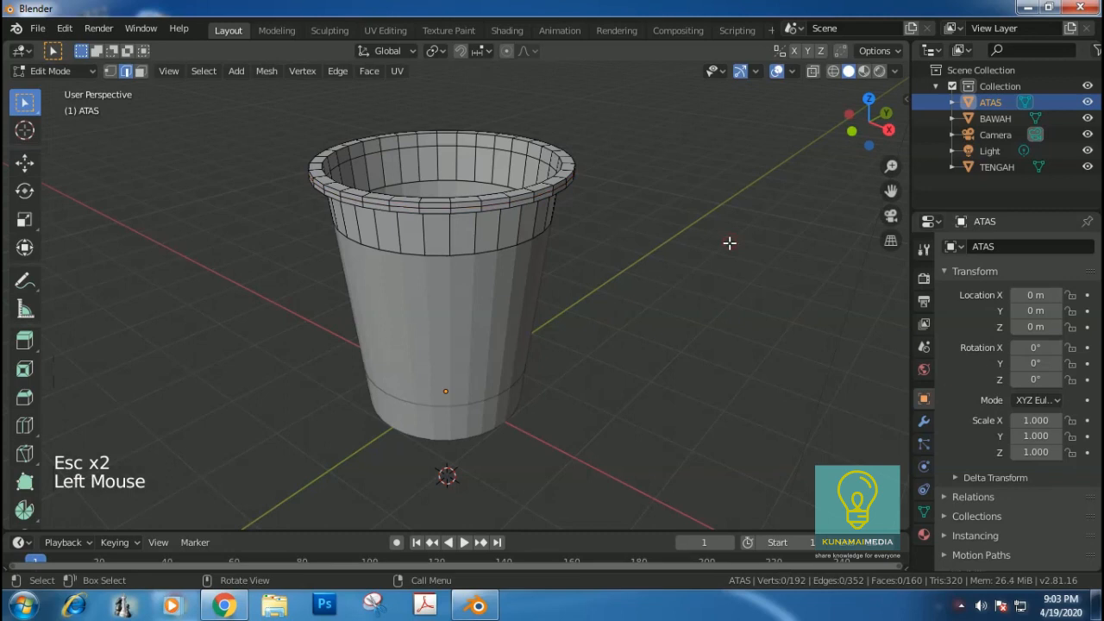
key(ctrl+z)
key(ctrl+z)
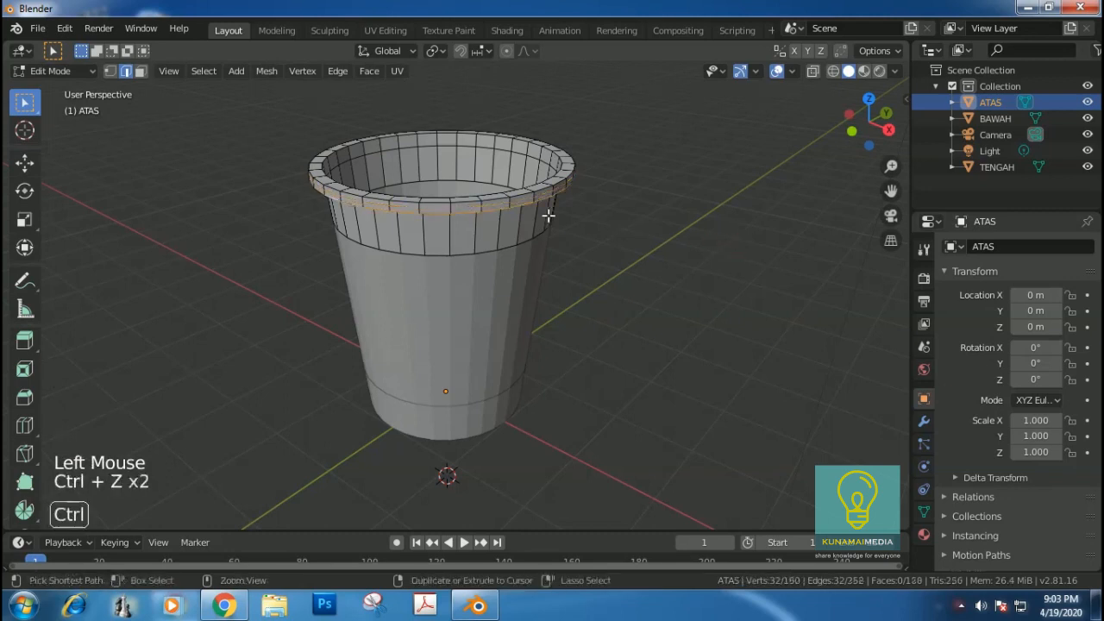
Step: Add two evenly spaced loop cuts around the outer side of the rim and clear the selection
key(ctrl+r)
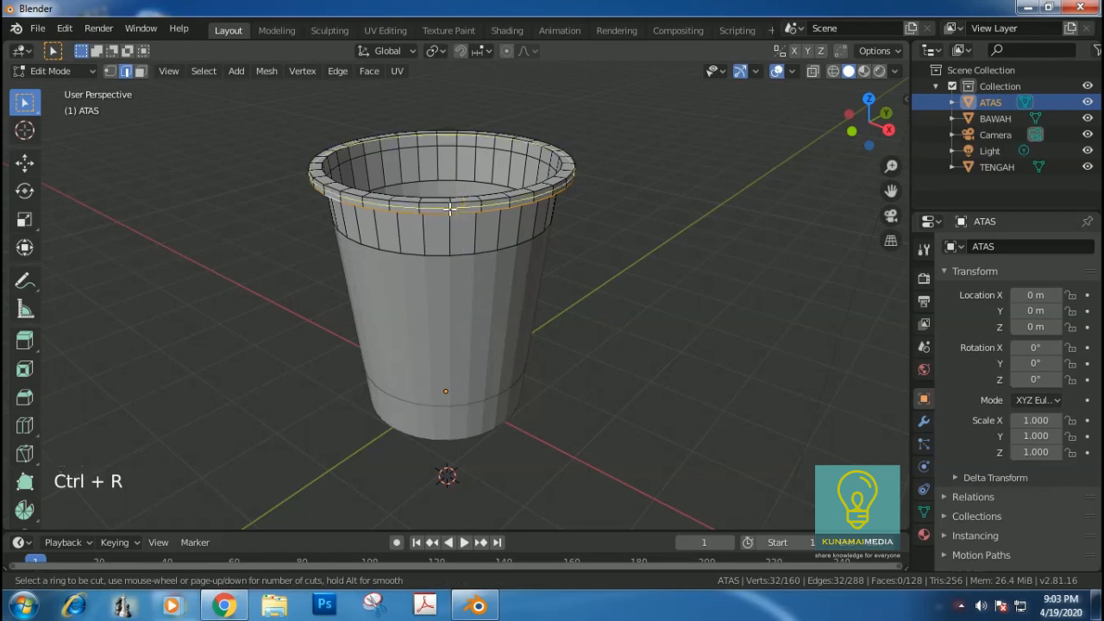
scroll(449, 208, up, 1)
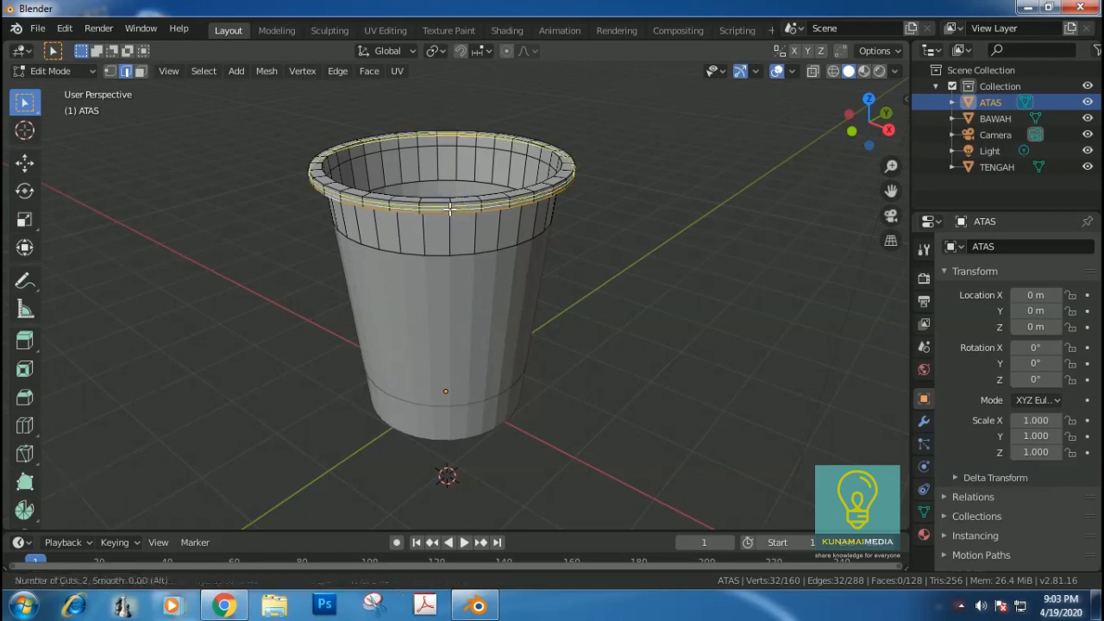
click(449, 208)
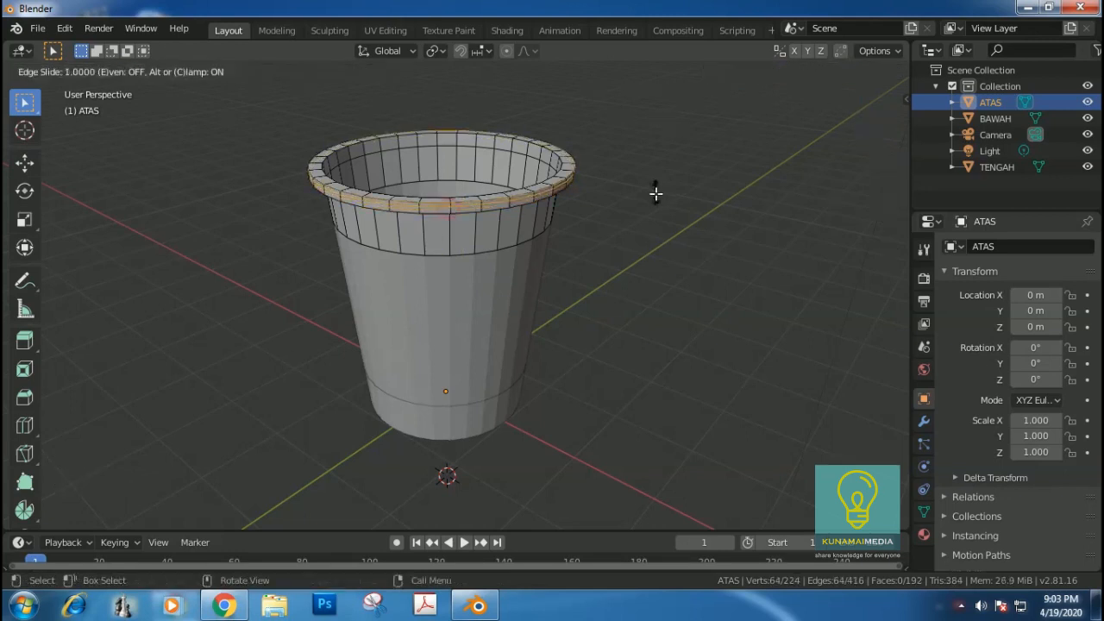
click(573, 209)
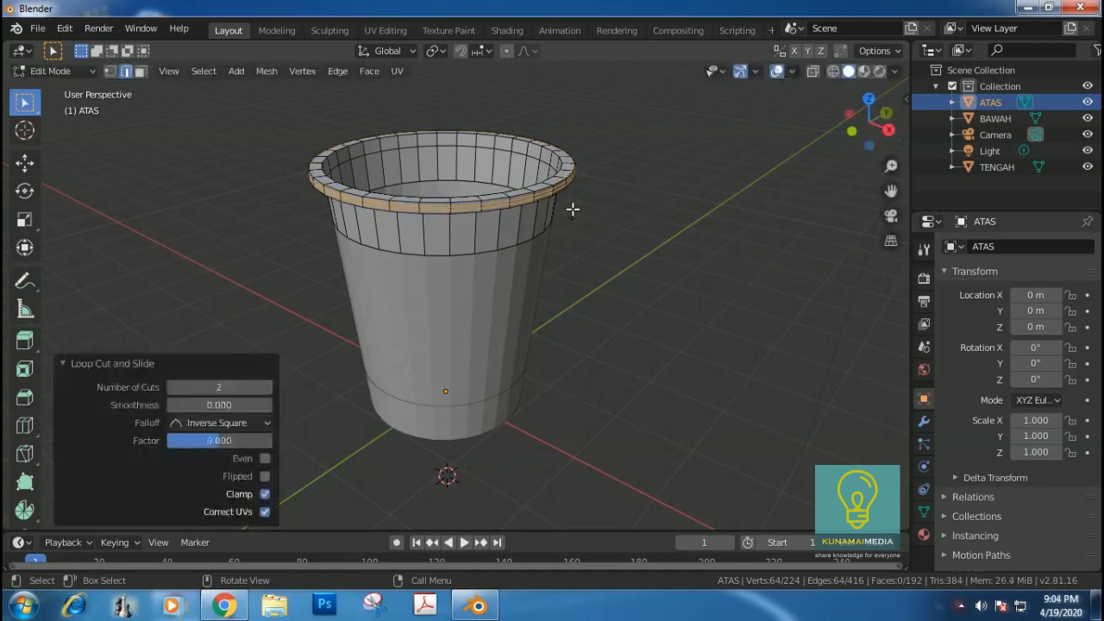
click(692, 188)
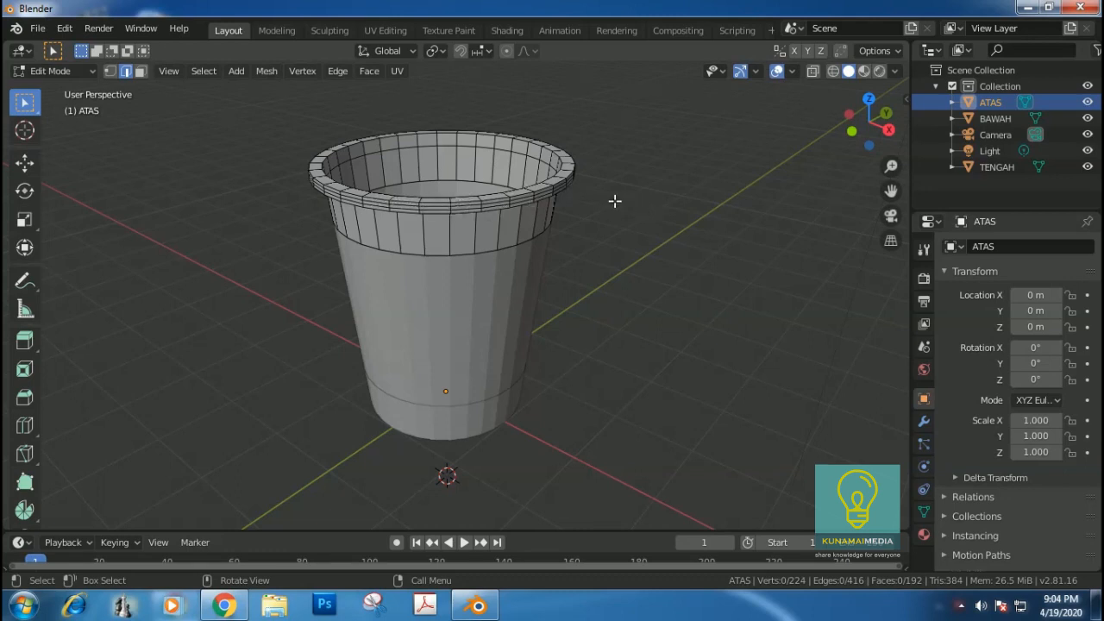
Step: Add one centred loop cut around the flat top of the rim and clear the selection
middle_drag(512, 181, 537, 259)
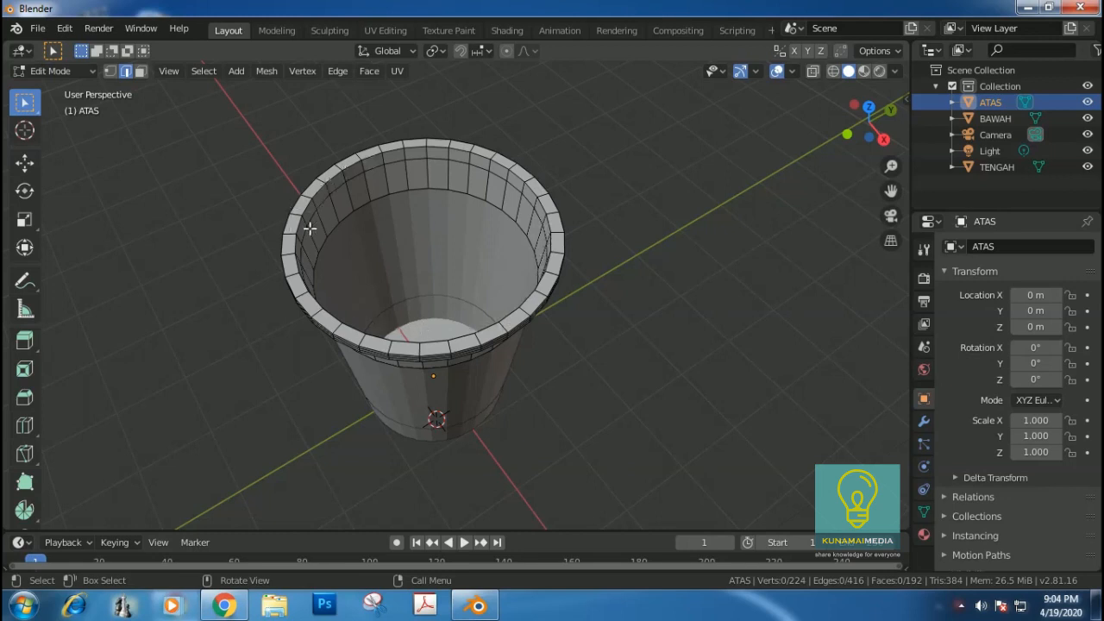
key(ctrl)
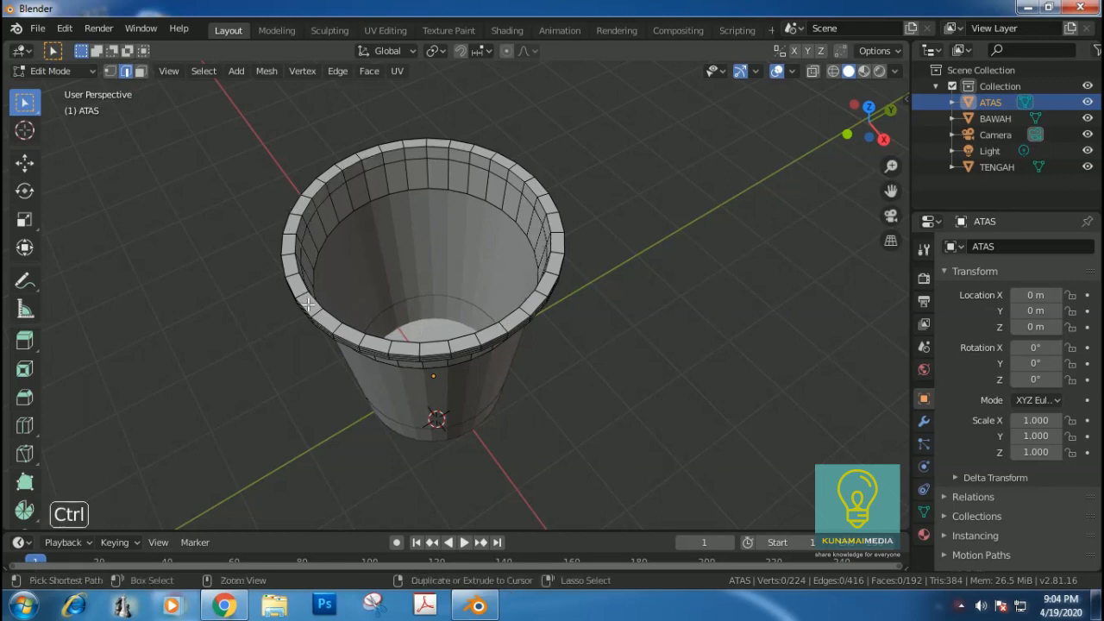
key(ctrl+r)
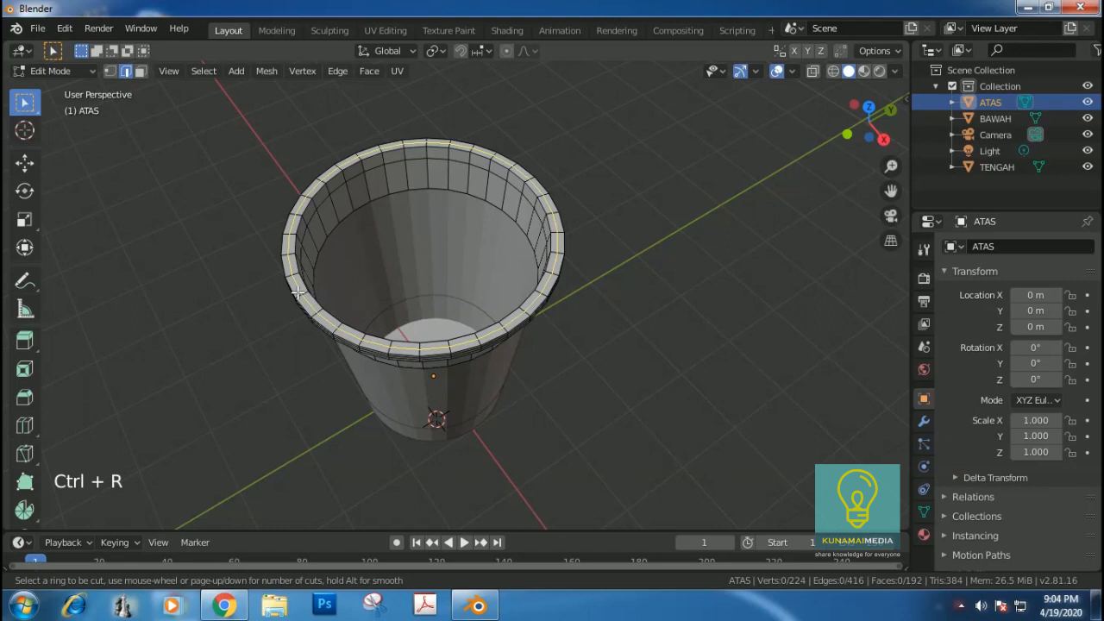
click(297, 293)
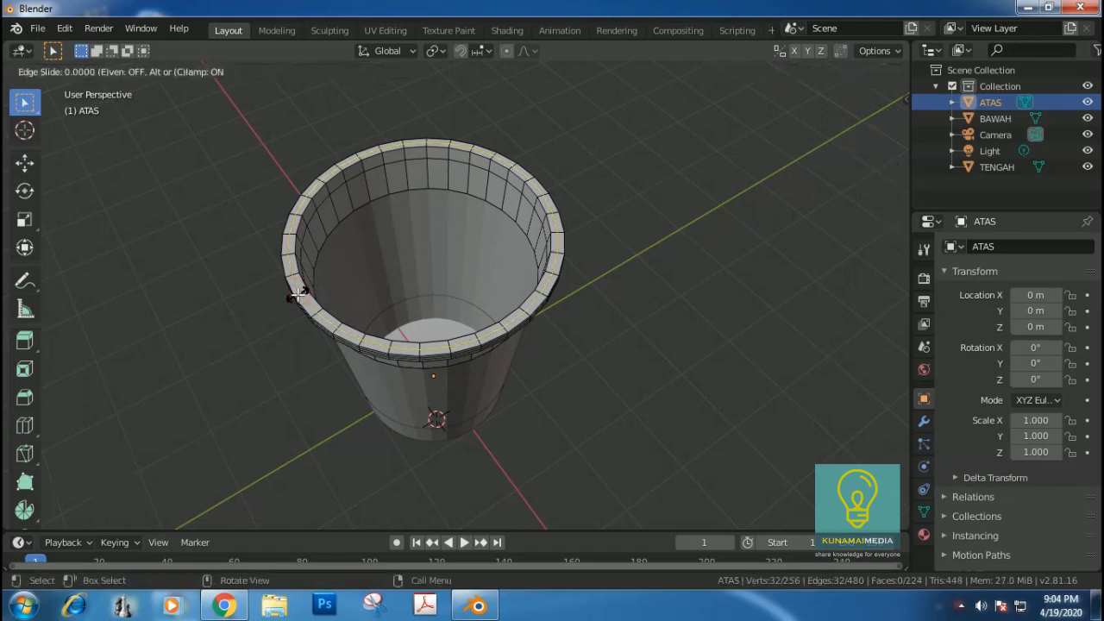
right_click(298, 294)
click(631, 417)
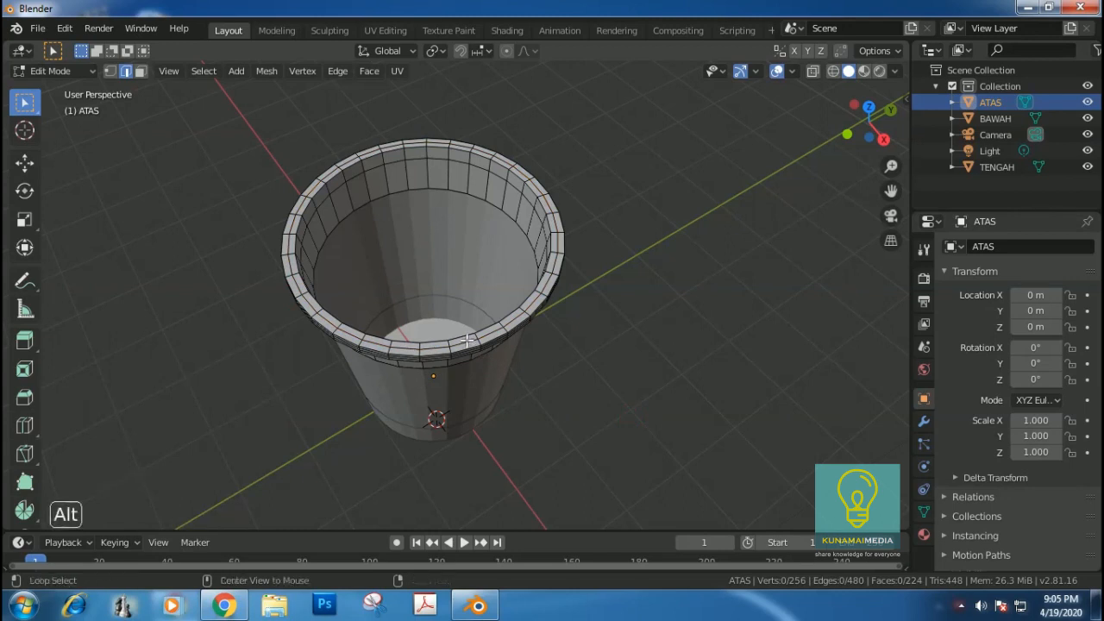
Step: Raise the middle edge loop on the rim's top about 0.056 m along Z to round the lip
alt+click(320, 269)
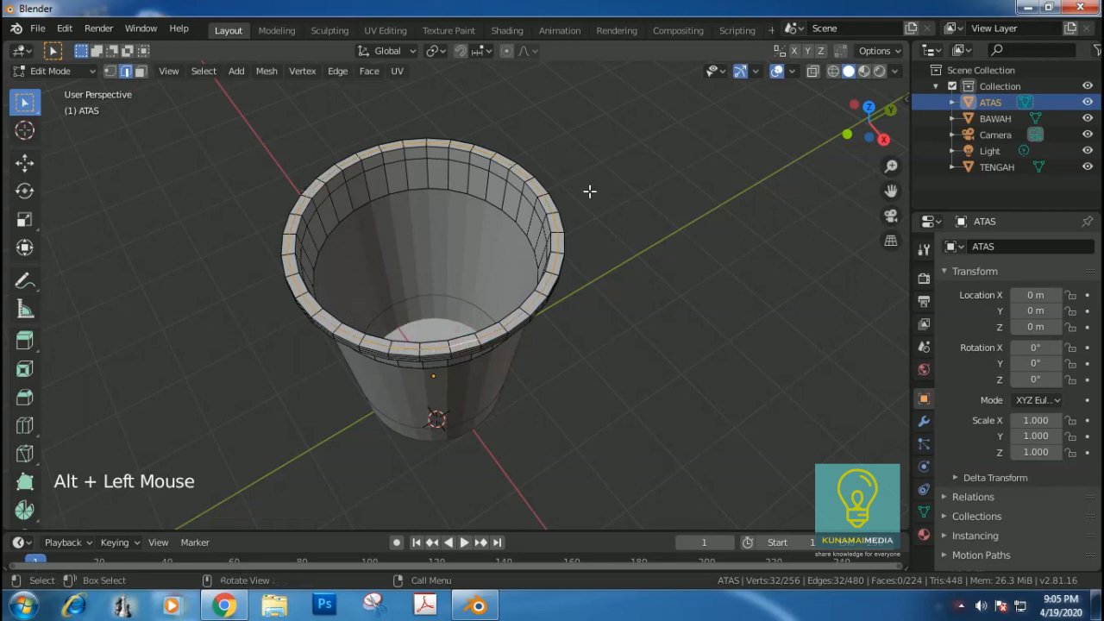
middle_drag(511, 209, 437, 156)
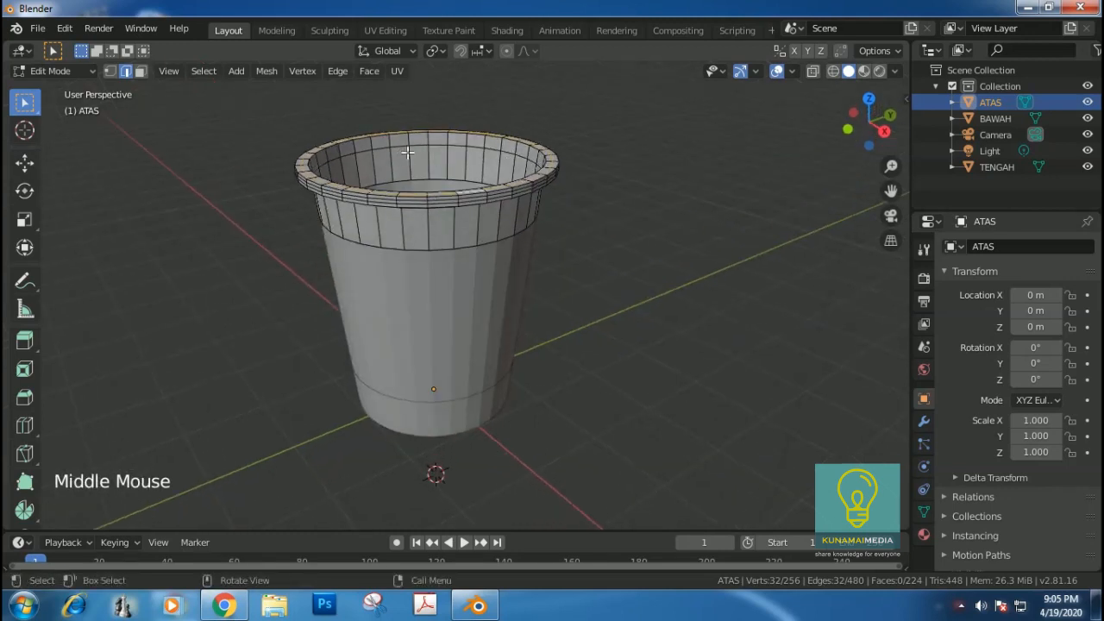
key(g)
key(z)
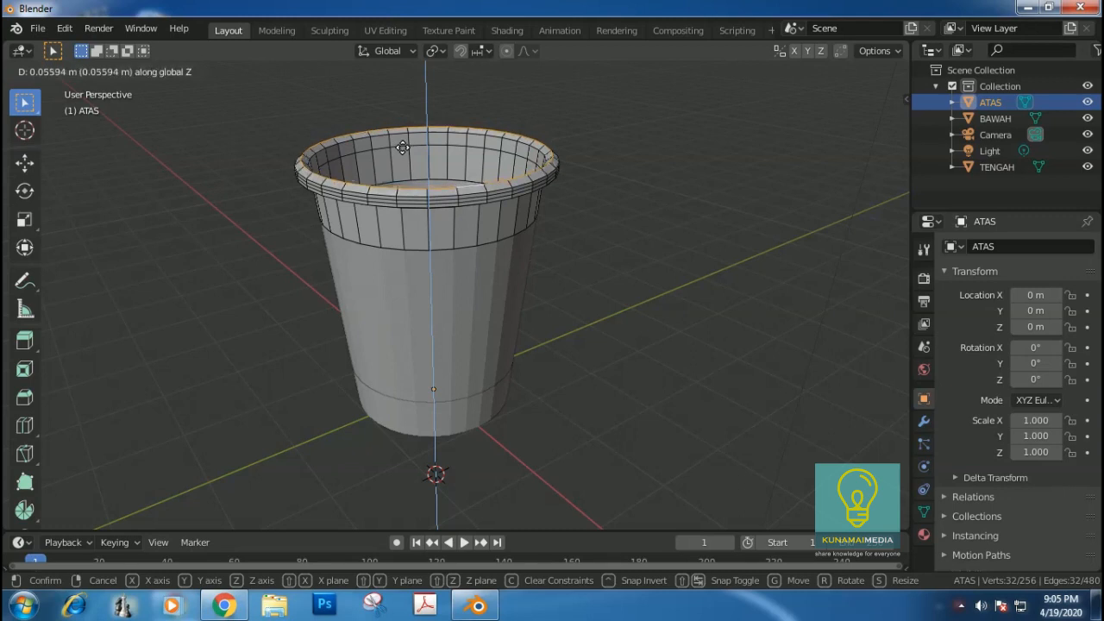
click(402, 148)
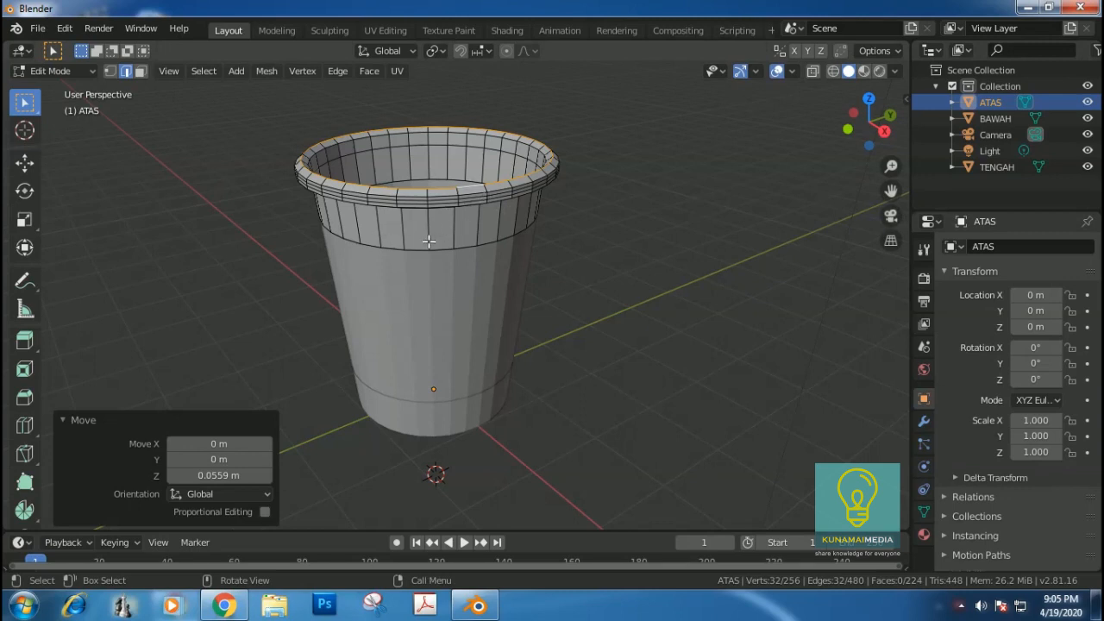
key(ctrl)
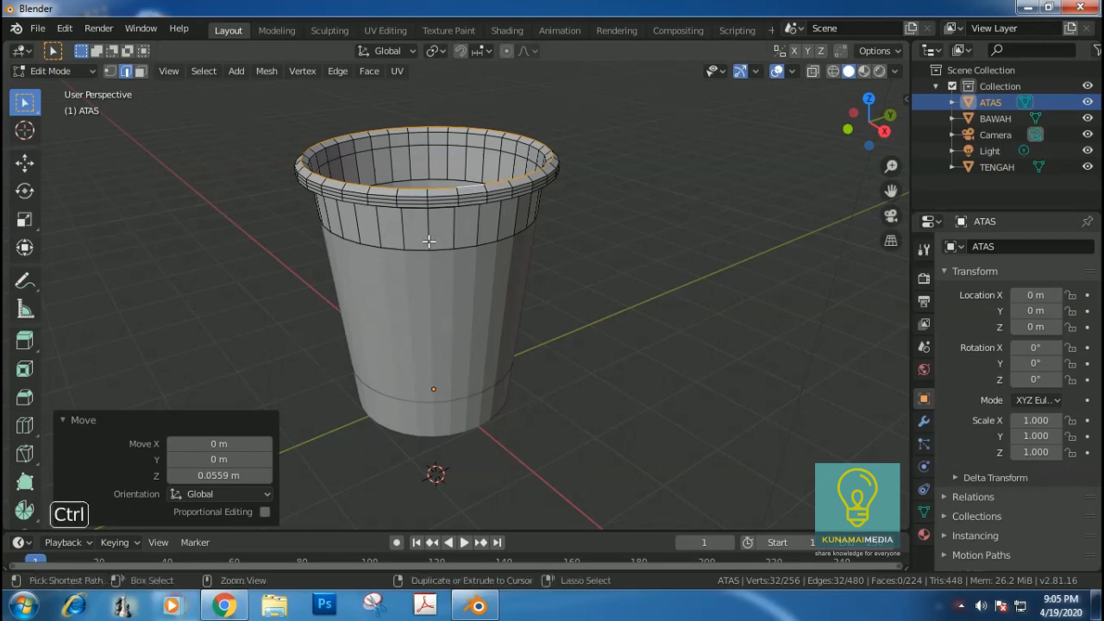
Step: Add two loop cuts around the ATAS band below the rim, sliding them toward its lower edge by a factor of about 0.63
key(ctrl+r)
scroll(427, 238, up, 1)
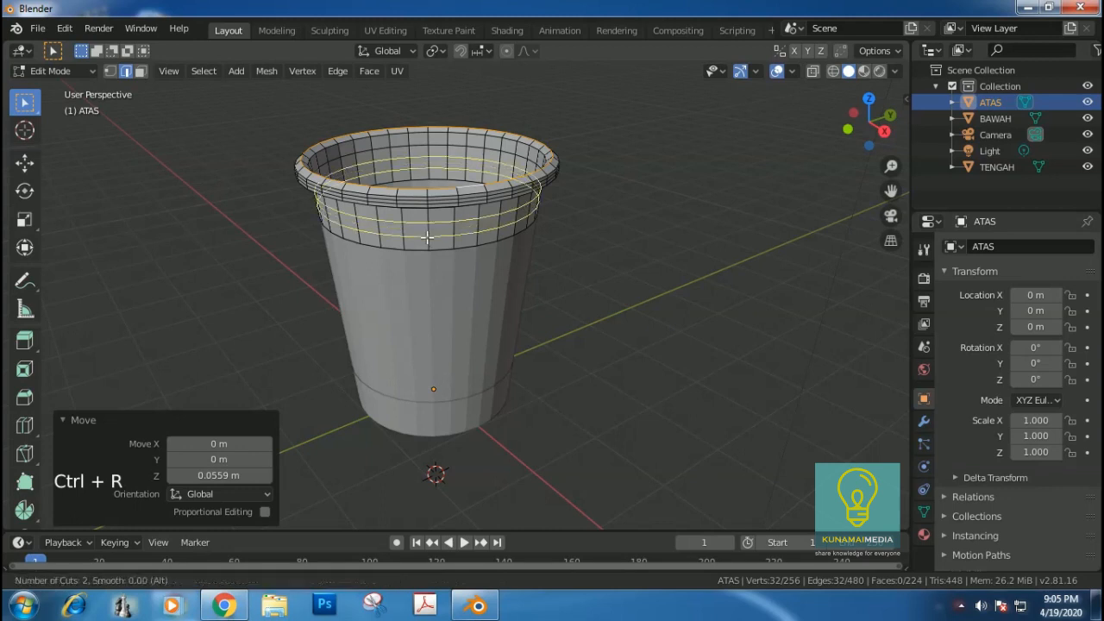
click(426, 237)
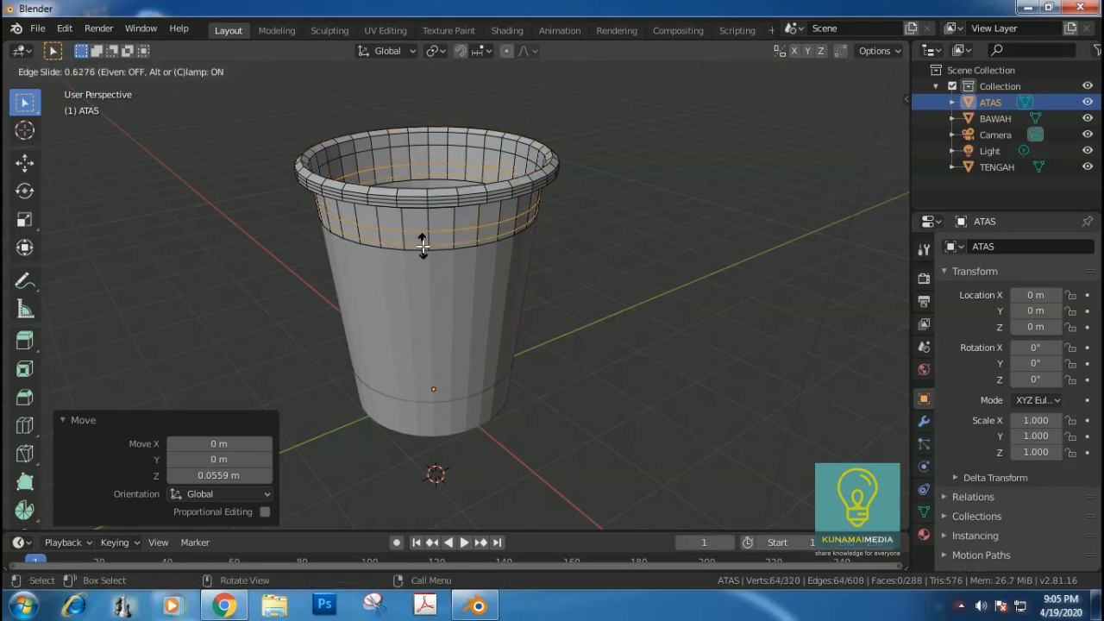
click(422, 246)
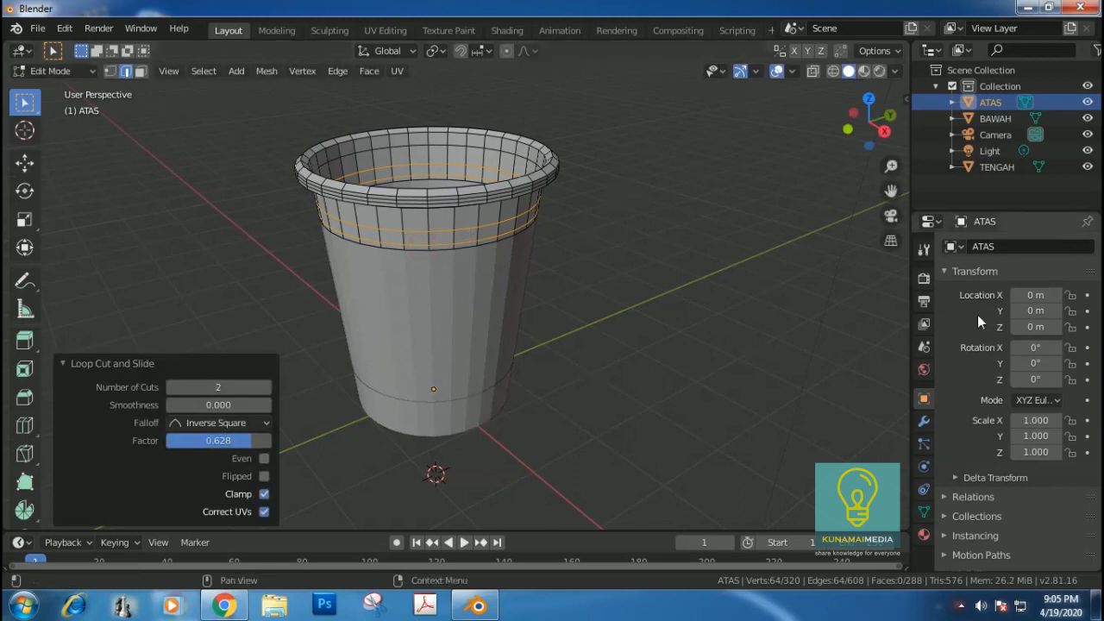
Step: Add a Solidify modifier to ATAS and set its thickness to 0.02 m
click(925, 421)
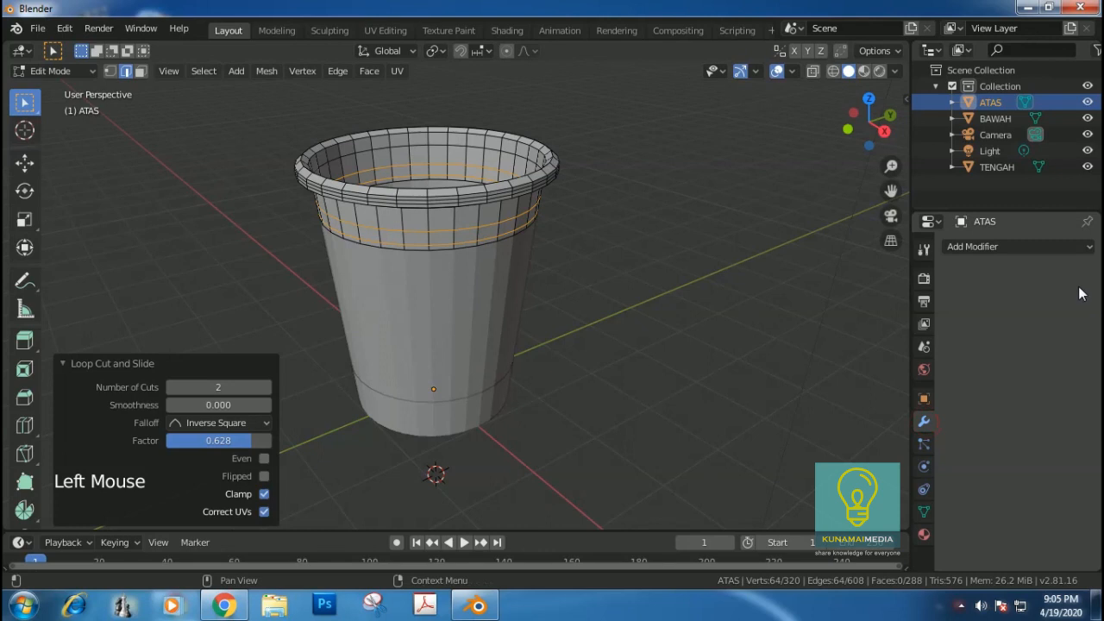
click(1088, 248)
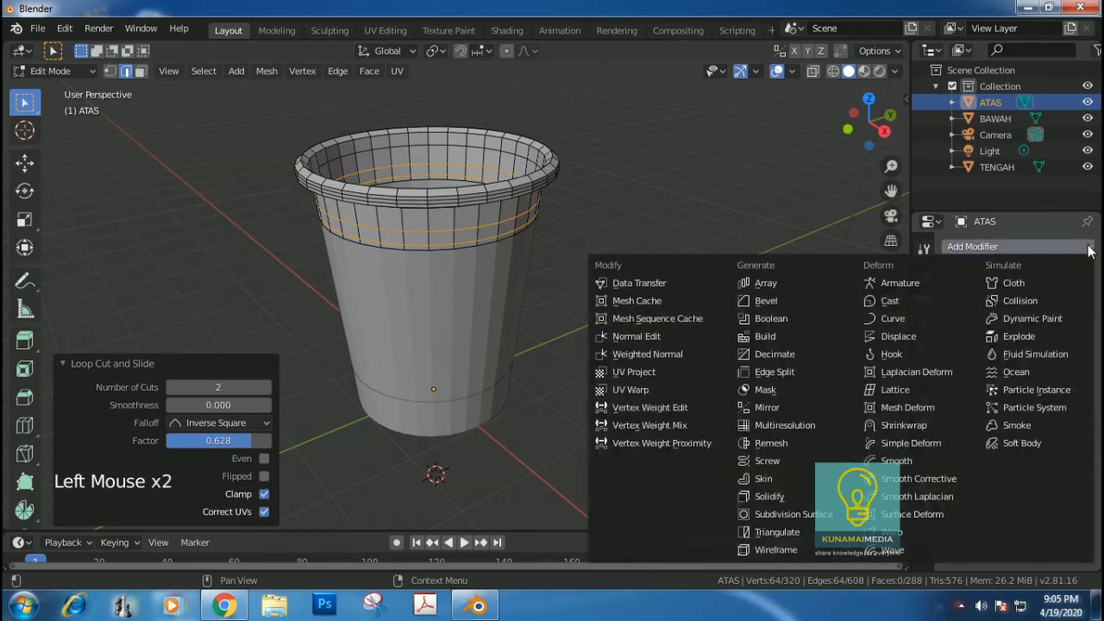
click(787, 499)
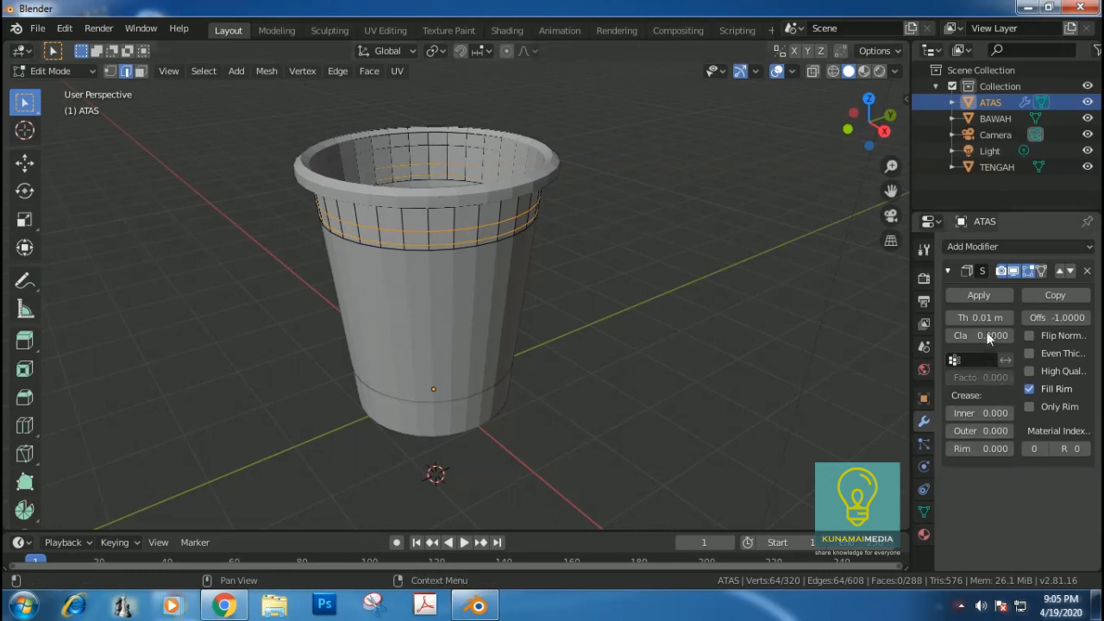
drag(936, 310, 868, 315)
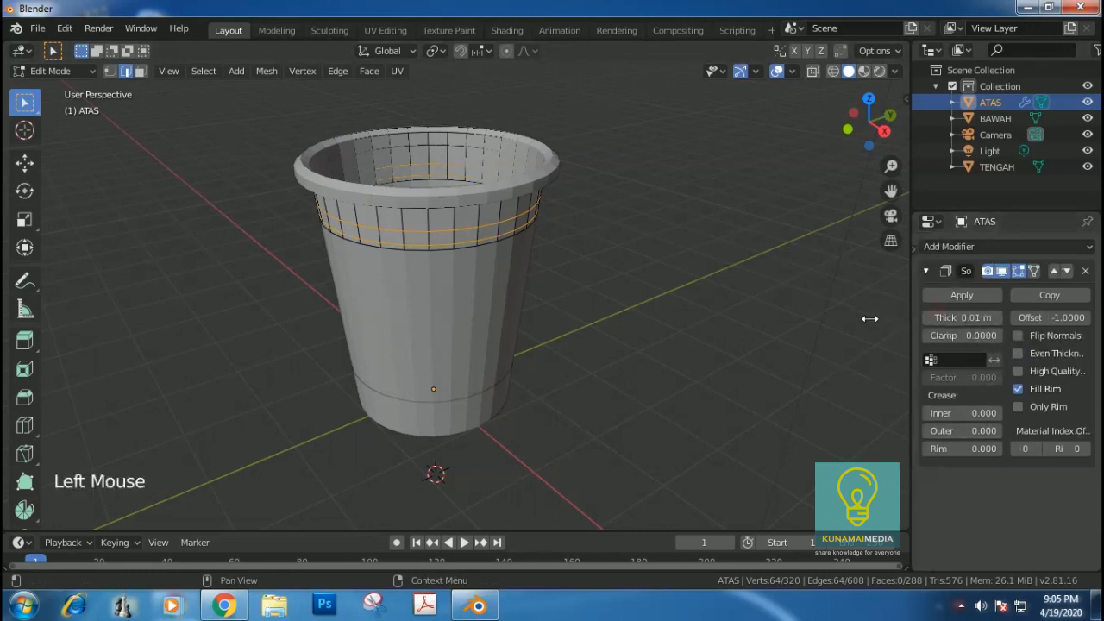
click(997, 319)
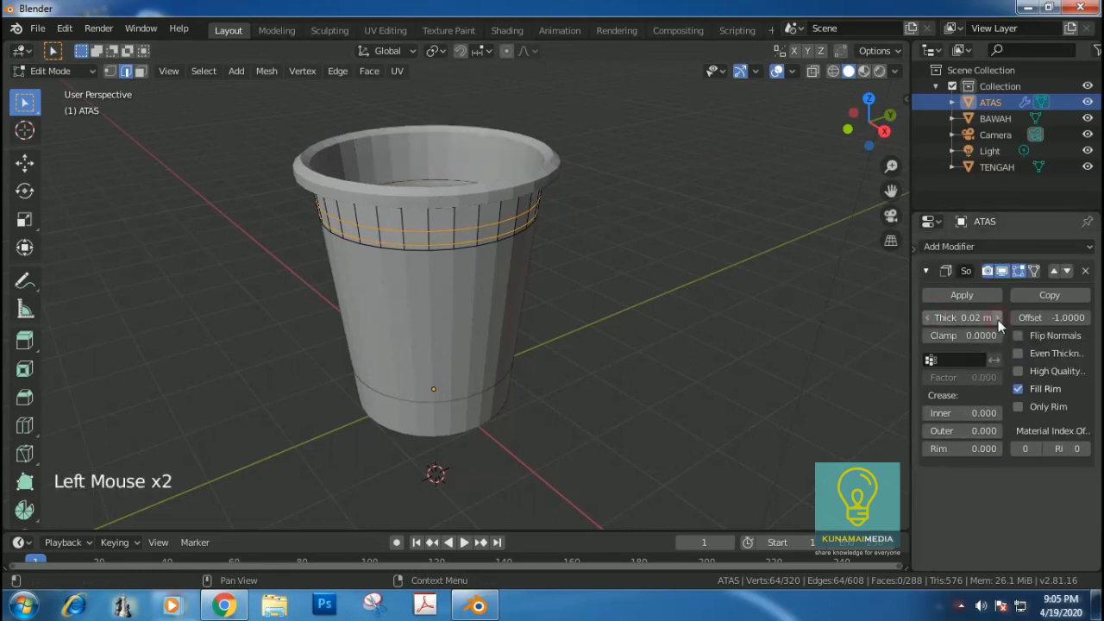
Step: Add a Subdivision Surface modifier to ATAS with 2 viewport subdivisions and return to Object Mode
click(1086, 247)
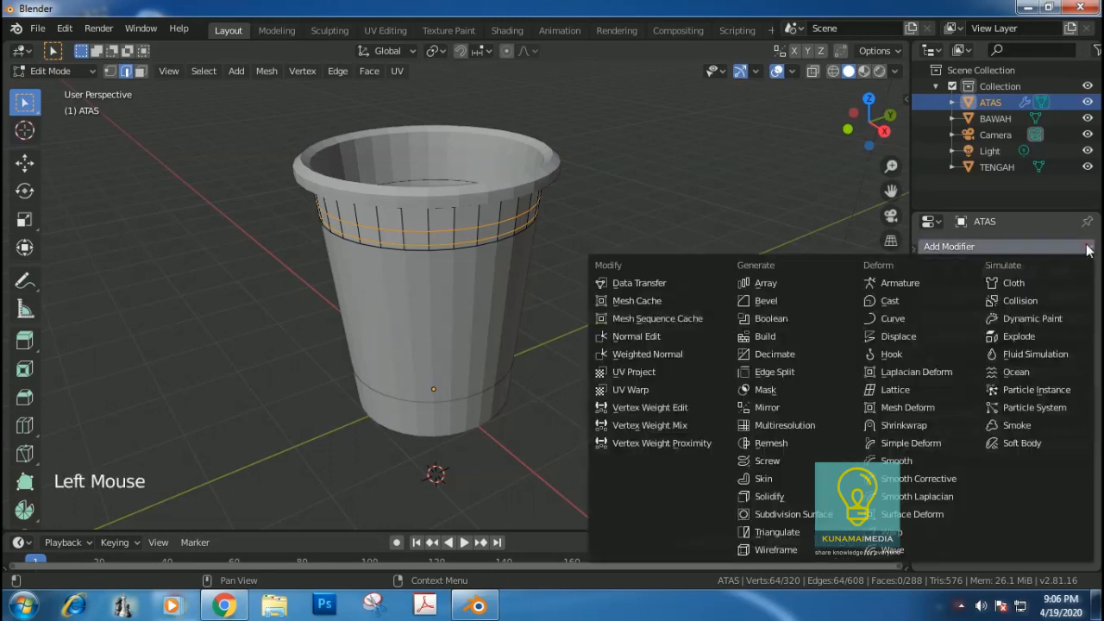
click(792, 516)
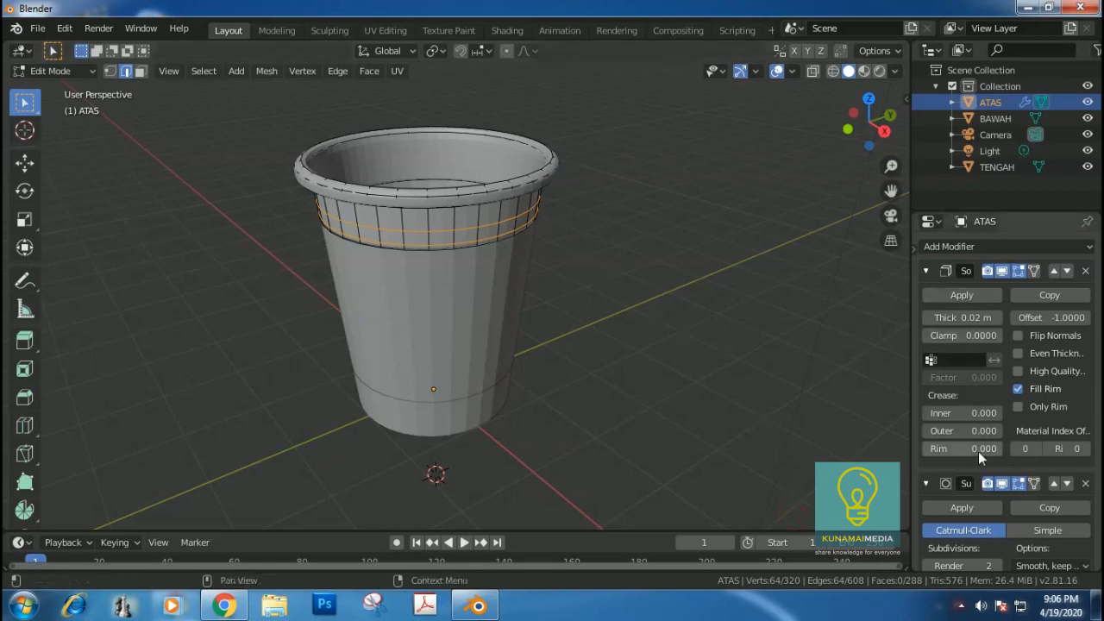
scroll(1004, 468, down, 7)
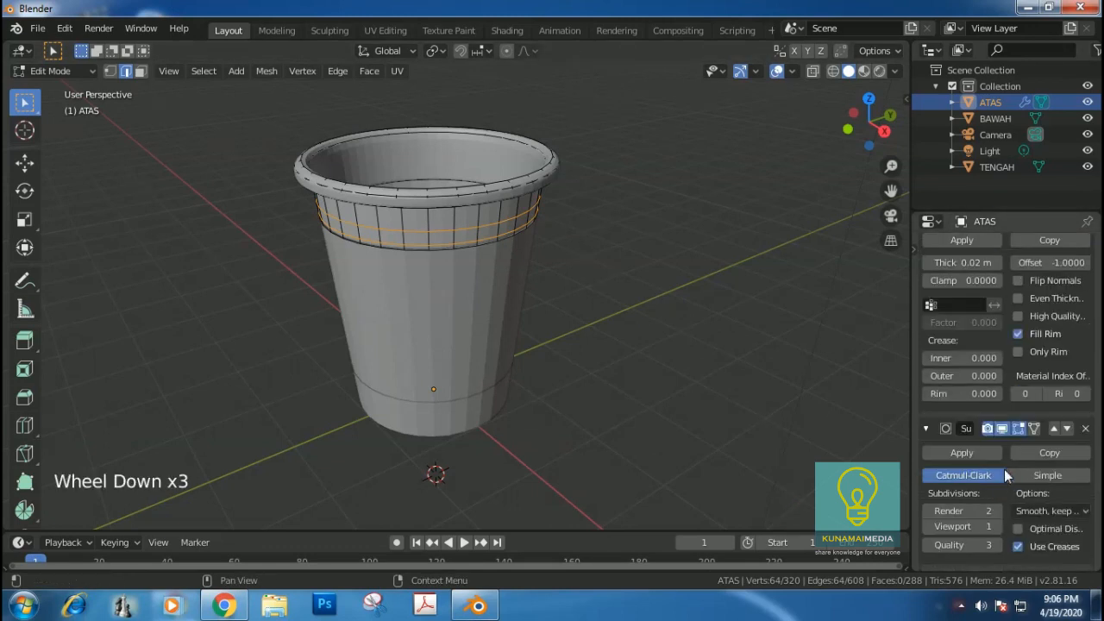
click(998, 527)
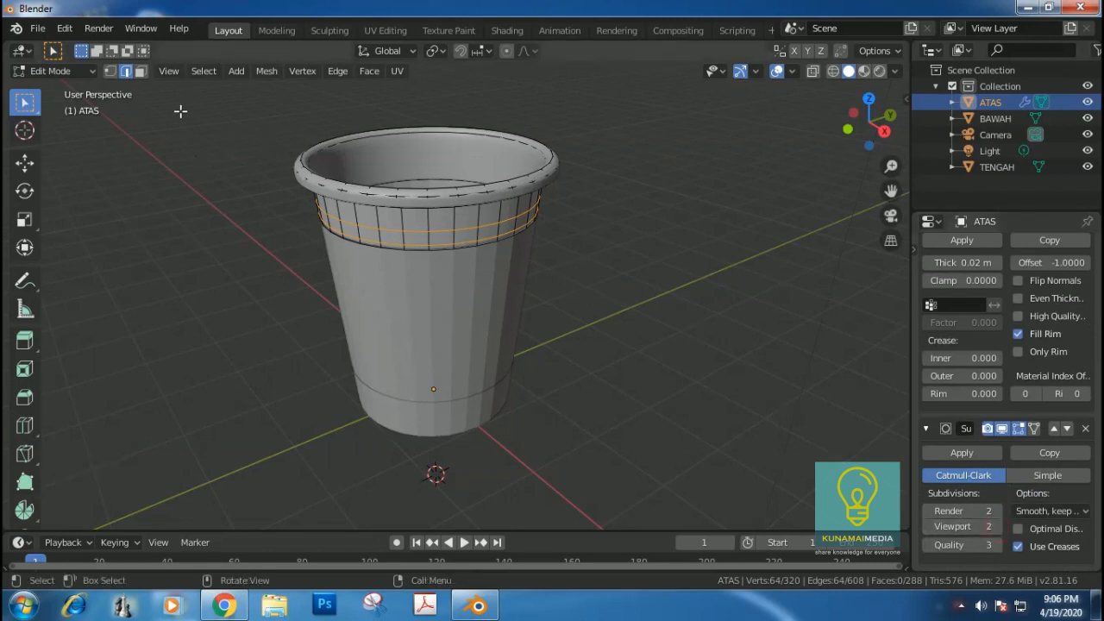
key(Tab)
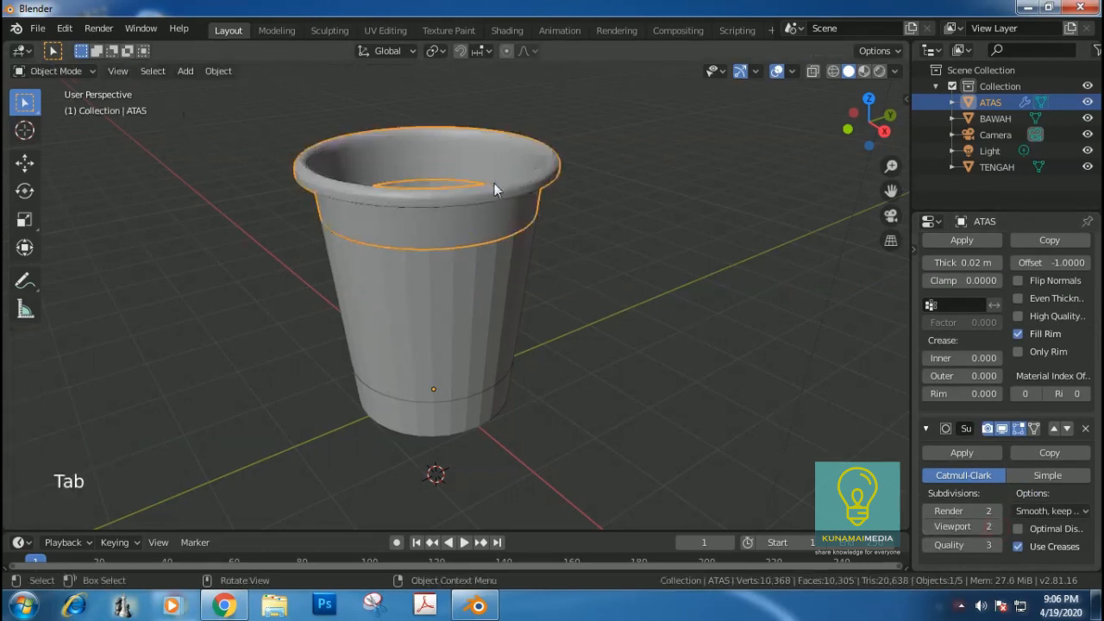
Step: Try to apply smooth shading to the upper part of the cup
click(548, 193)
middle_drag(537, 193, 490, 205)
scroll(486, 205, up, 4)
scroll(480, 199, down, 2)
scroll(479, 200, up, 1)
scroll(480, 206, down, 1)
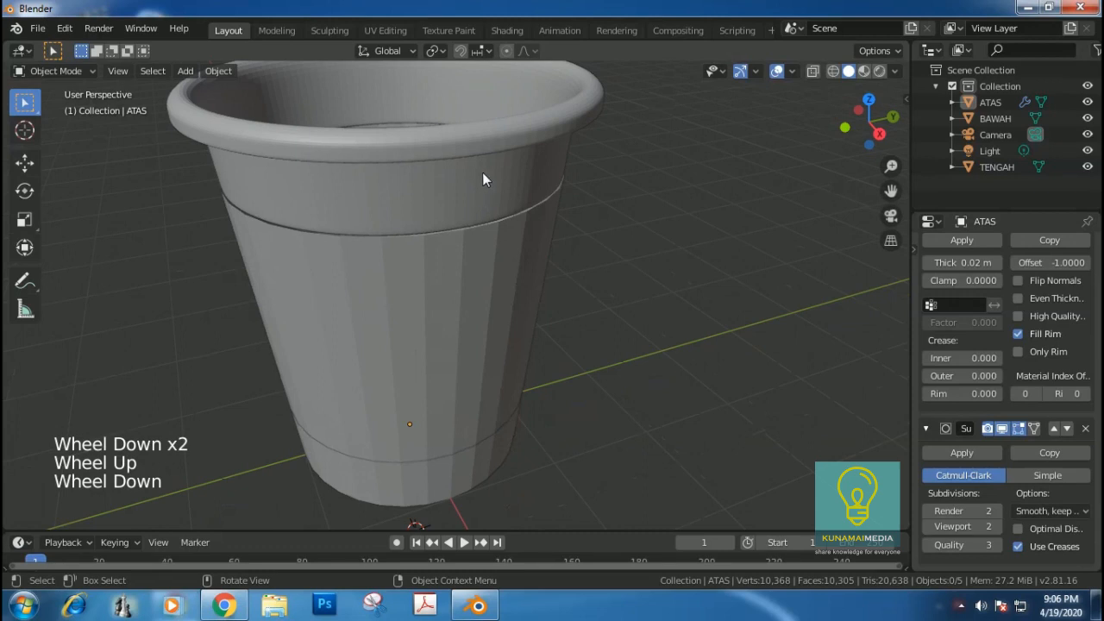
right_click(443, 140)
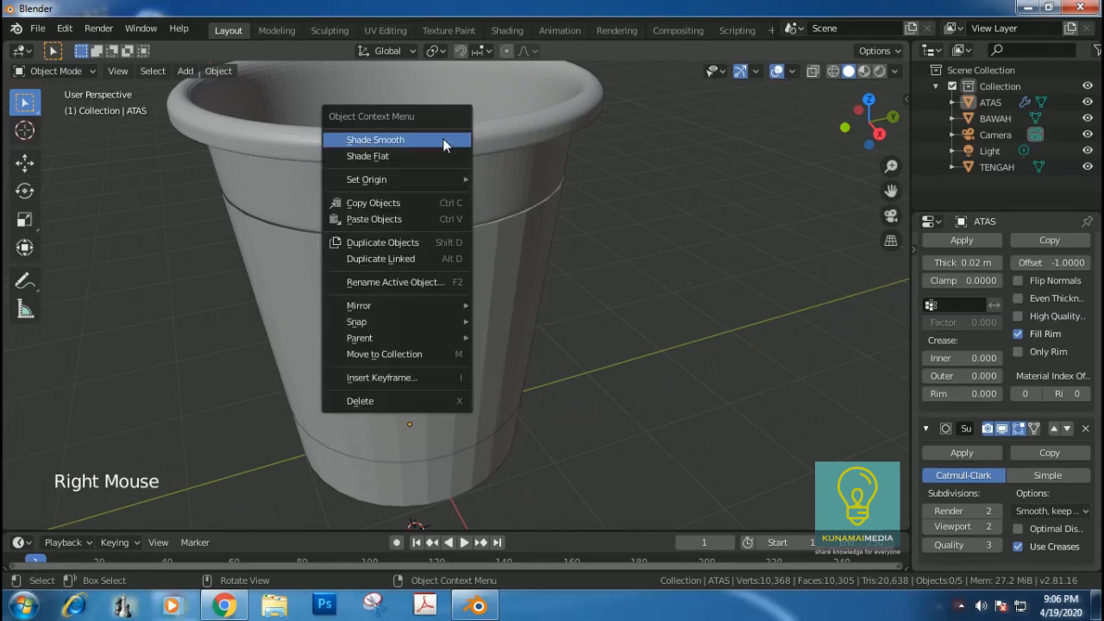
click(391, 141)
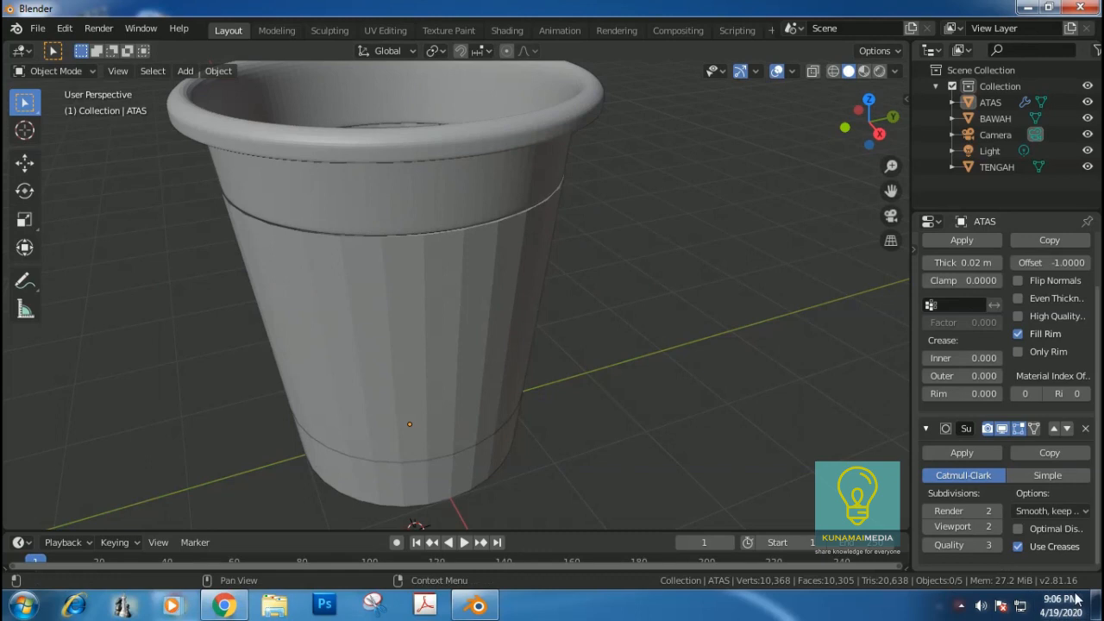
Step: Set both the viewport and render subdivisions of the ATAS Subdivision Surface modifier to 3
click(999, 527)
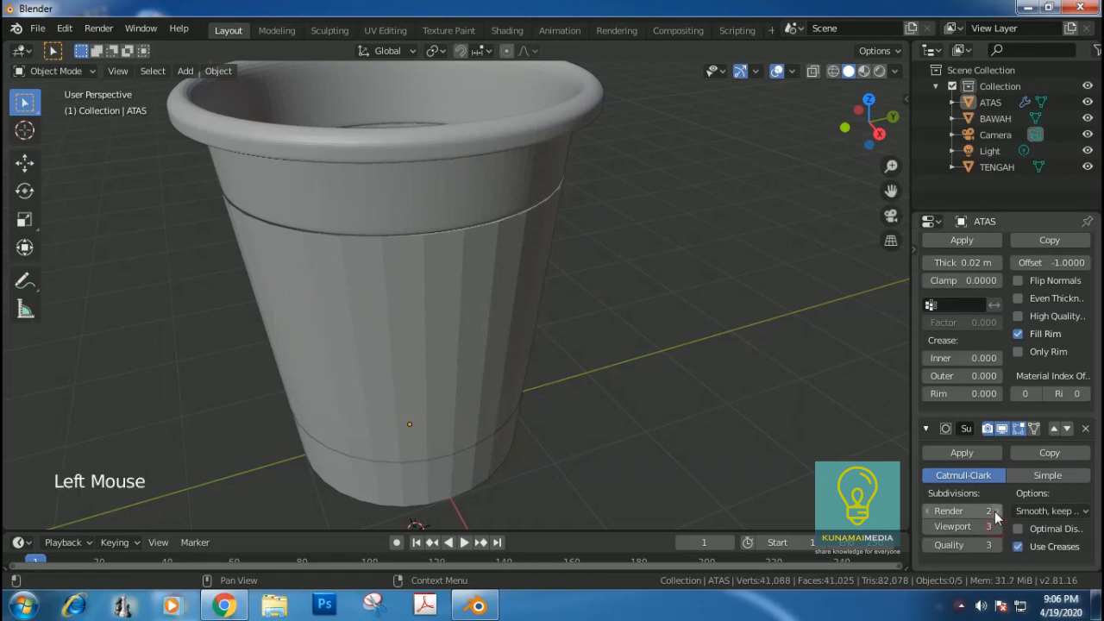
click(994, 513)
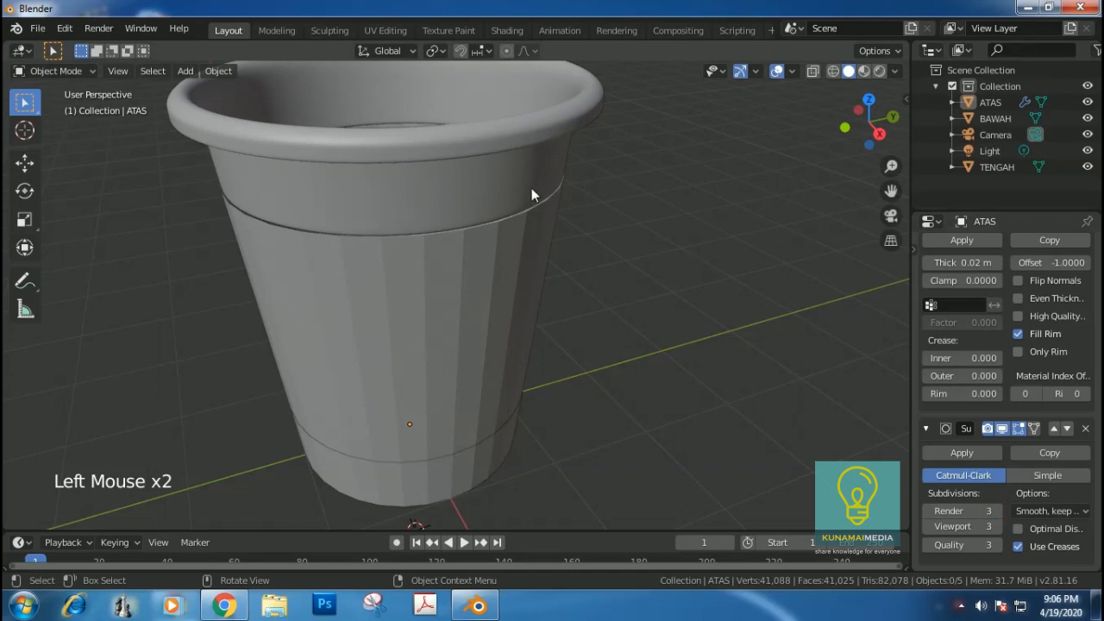
middle_drag(498, 191, 547, 369)
click(547, 369)
scroll(547, 376, down, 2)
Step: Select the BAWAH object and add a Solidify modifier with a thickness of 0.02 m
click(507, 371)
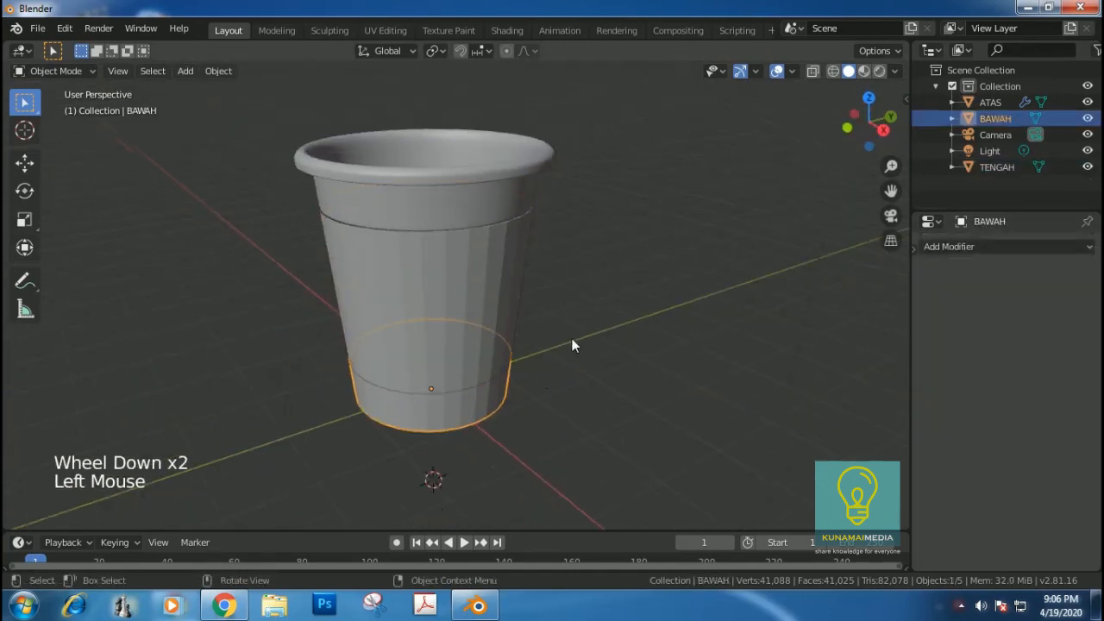
mouse_move(500, 397)
middle_down()
mouse_move(512, 359)
mouse_move(485, 403)
middle_up()
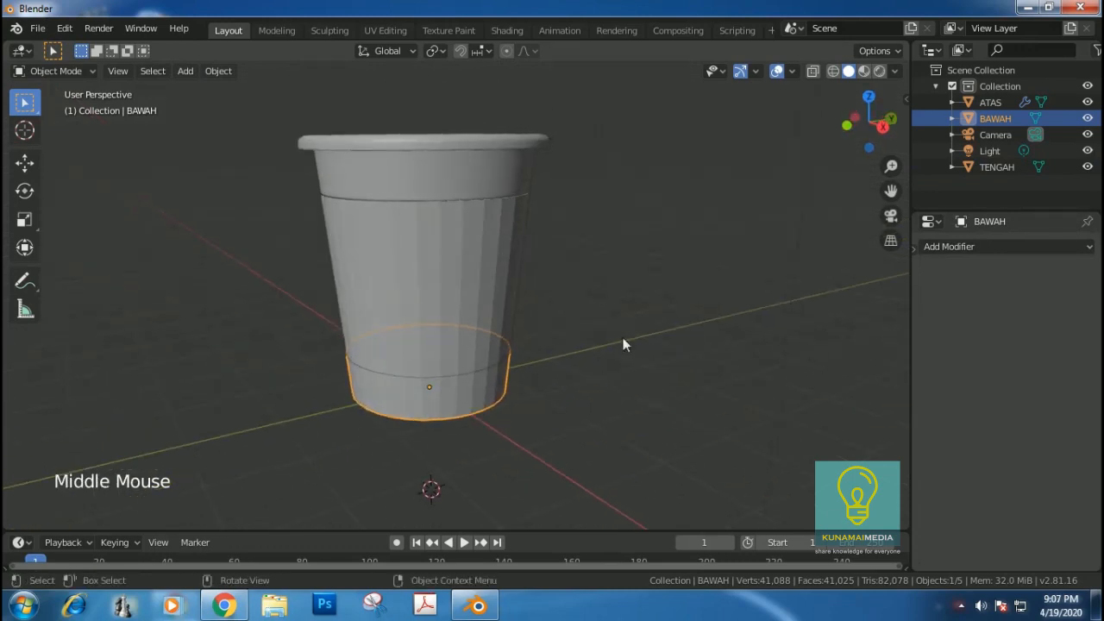
click(464, 385)
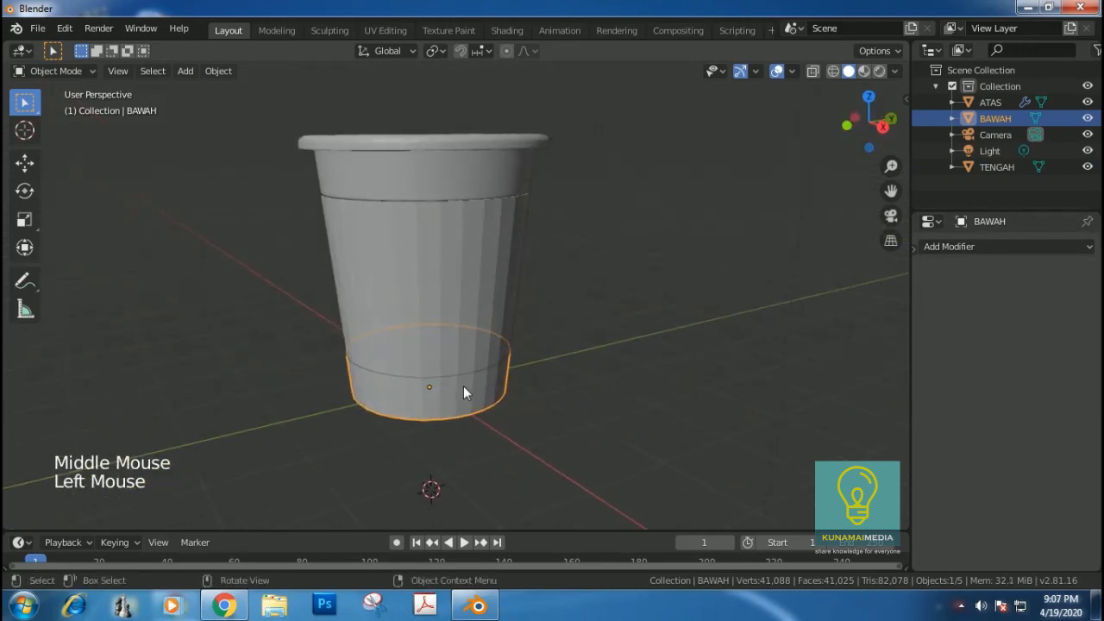
click(1034, 246)
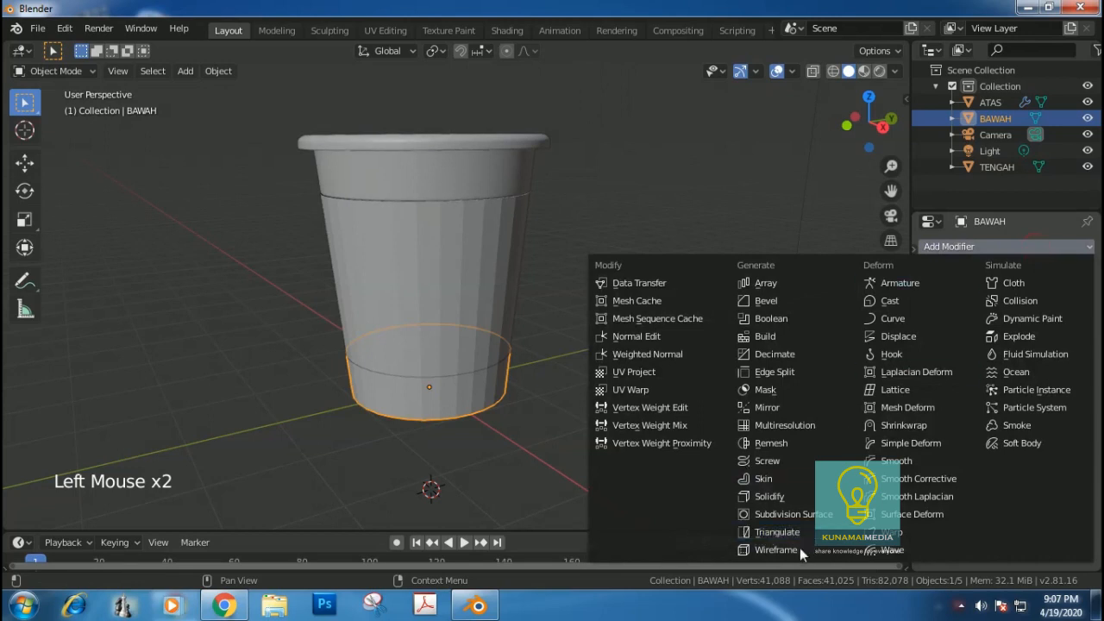
click(769, 496)
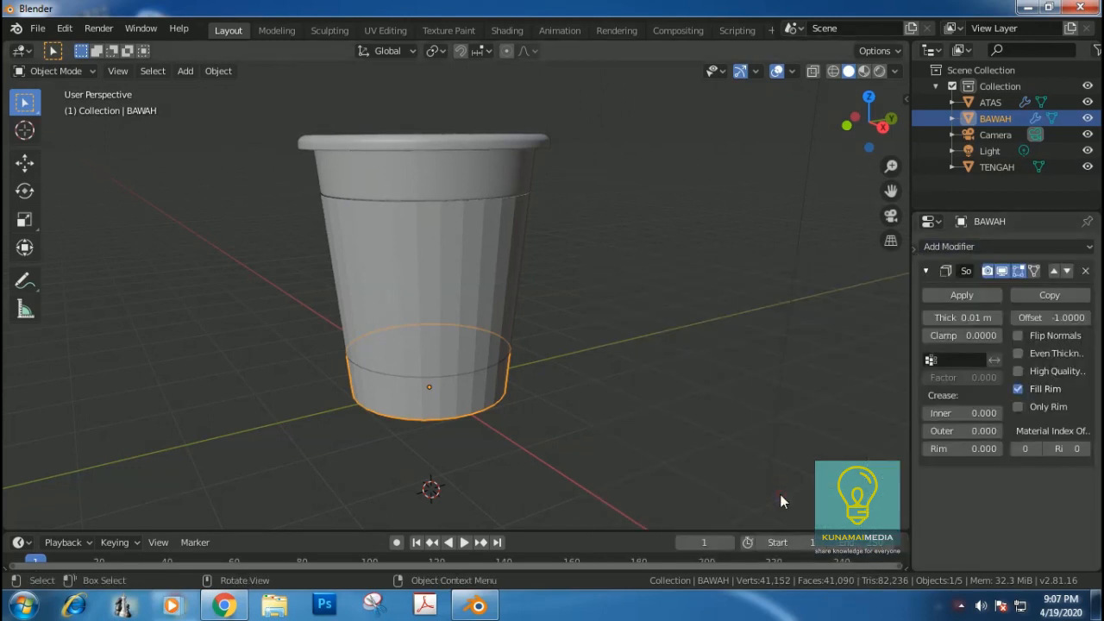
click(997, 318)
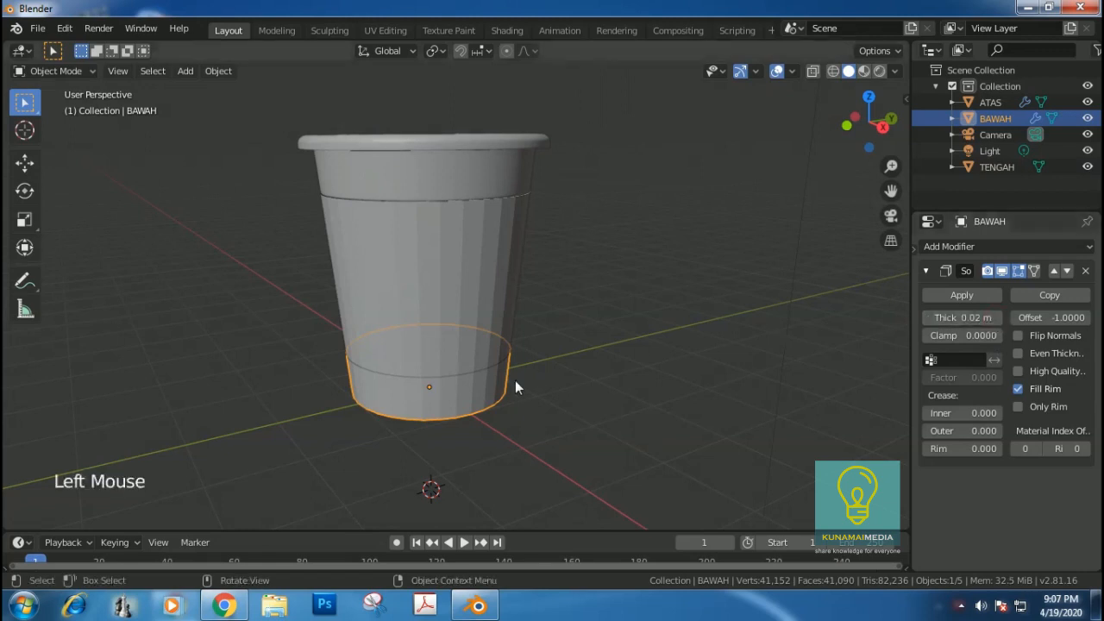
Step: Add a Subdivision Surface modifier to BAWAH with viewport and render subdivisions both set to 3
click(966, 246)
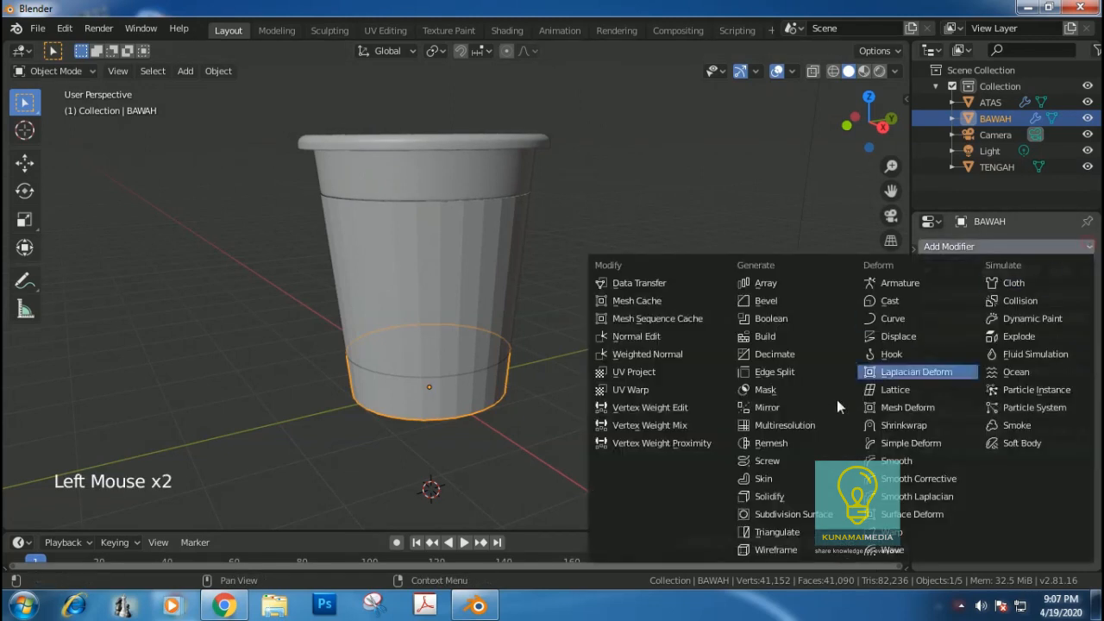
click(768, 514)
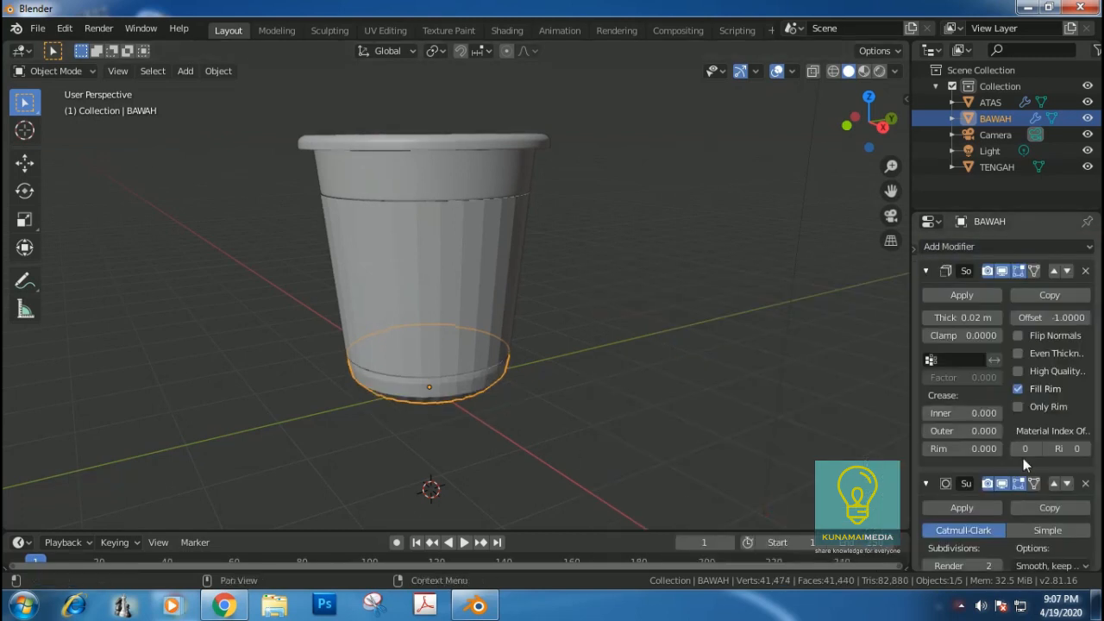
scroll(1007, 545, down, 3)
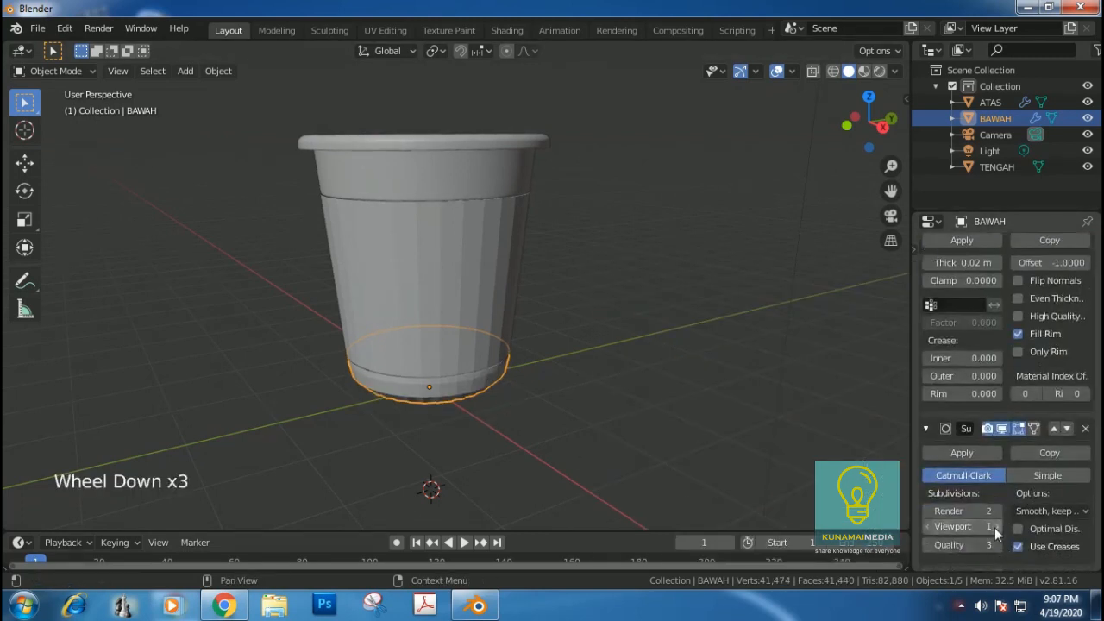
click(995, 527)
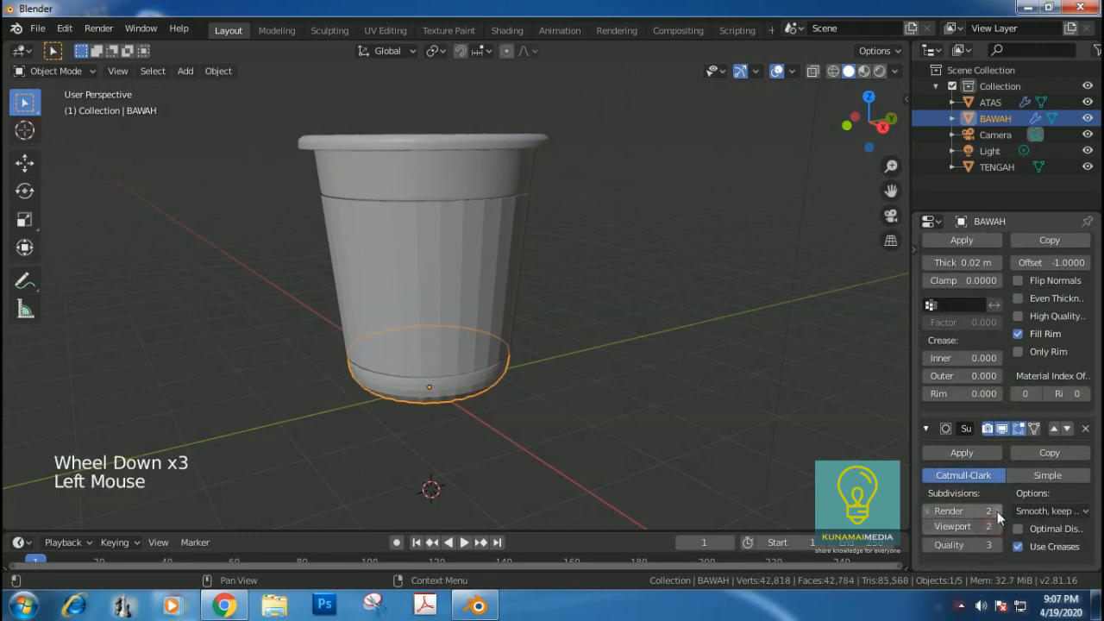
click(997, 511)
click(995, 527)
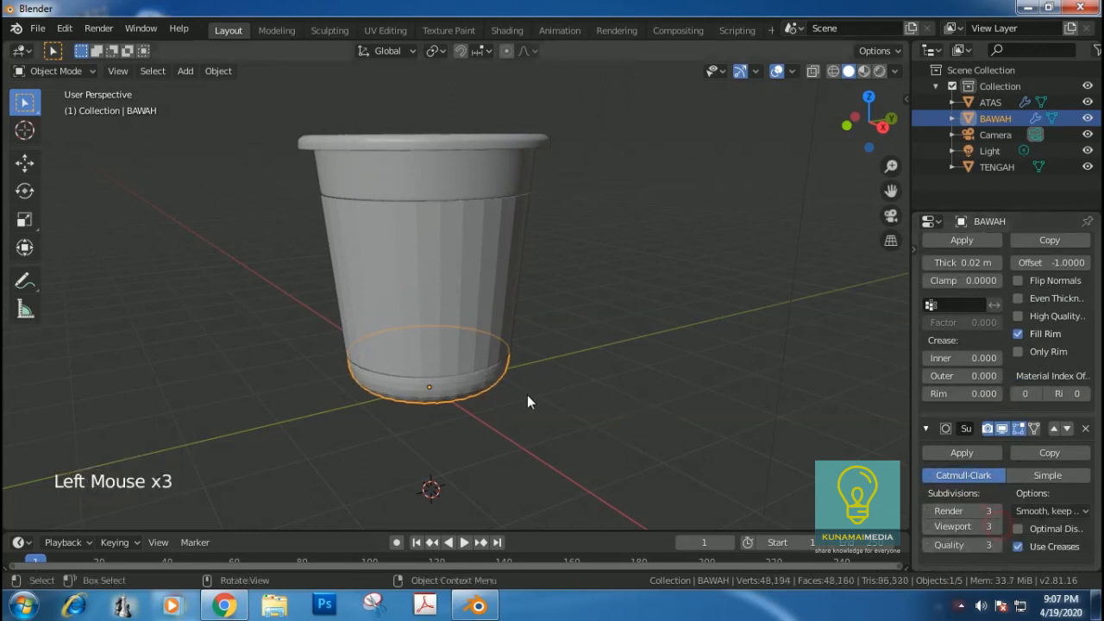
Step: In Edit Mode, add three evenly spaced horizontal loop cuts around the side wall of BAWAH without sliding them
middle_drag(519, 389, 422, 281)
middle_drag(529, 284, 547, 345)
scroll(463, 336, up, 2)
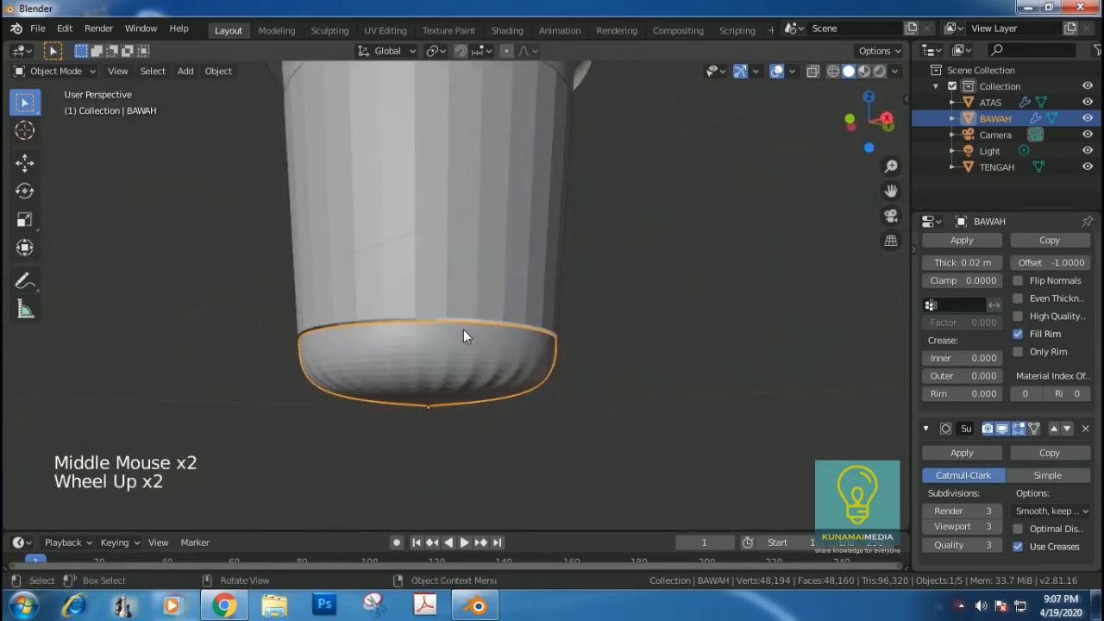
scroll(463, 337, up, 2)
mouse_move(483, 369)
middle_down()
mouse_move(478, 402)
mouse_move(478, 377)
middle_up()
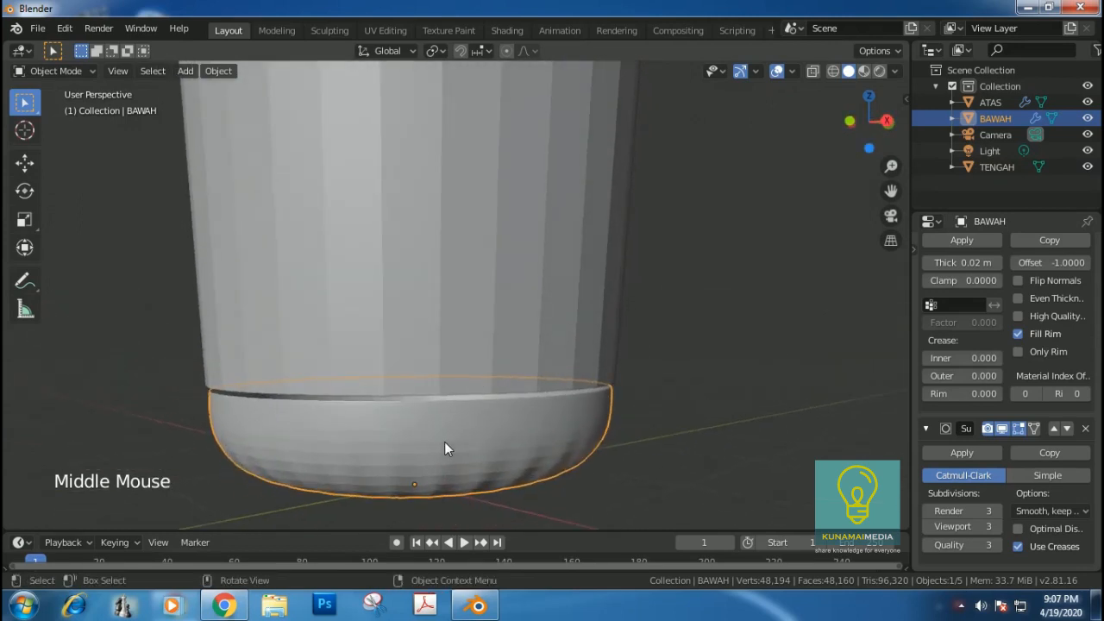
key(Tab)
scroll(636, 421, down, 1)
scroll(637, 422, down, 1)
scroll(636, 422, up, 1)
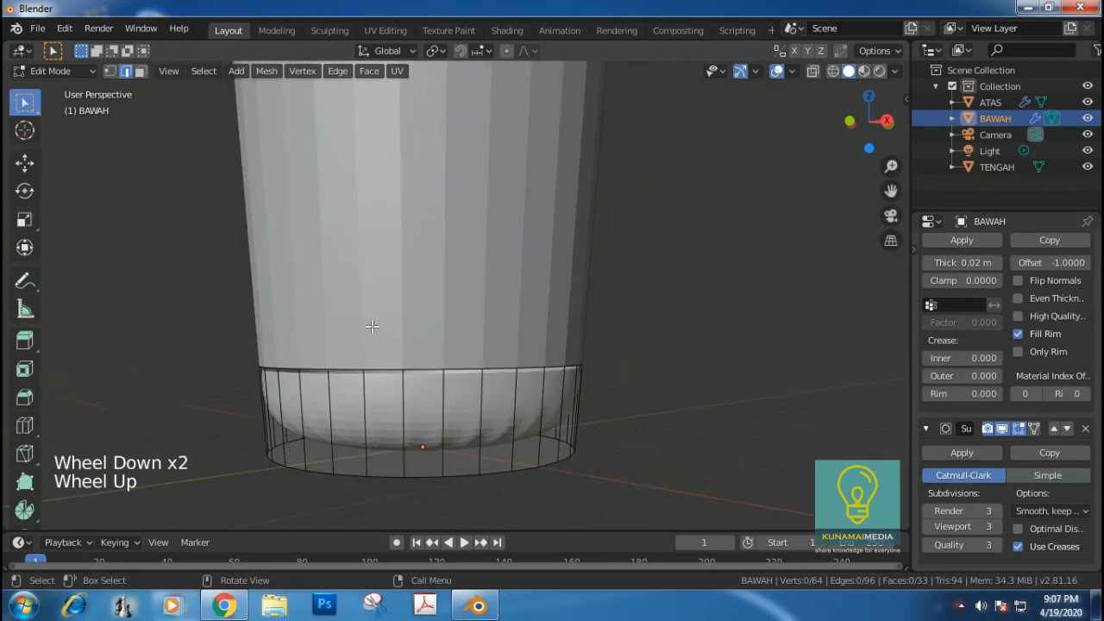
key(ctrl)
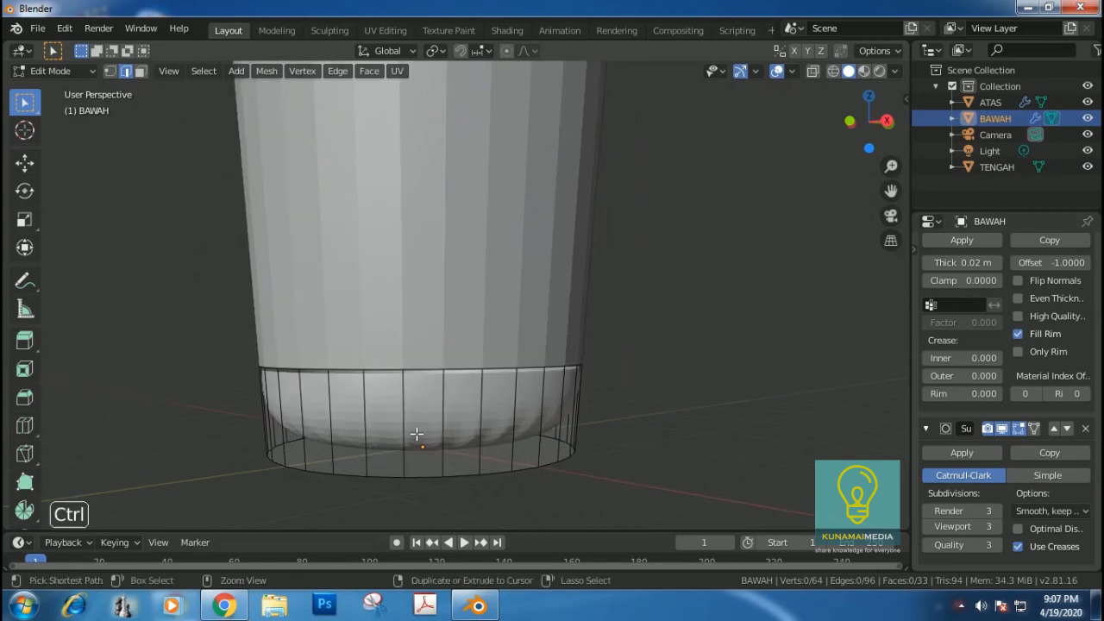
key(ctrl+r)
scroll(416, 434, up, 1)
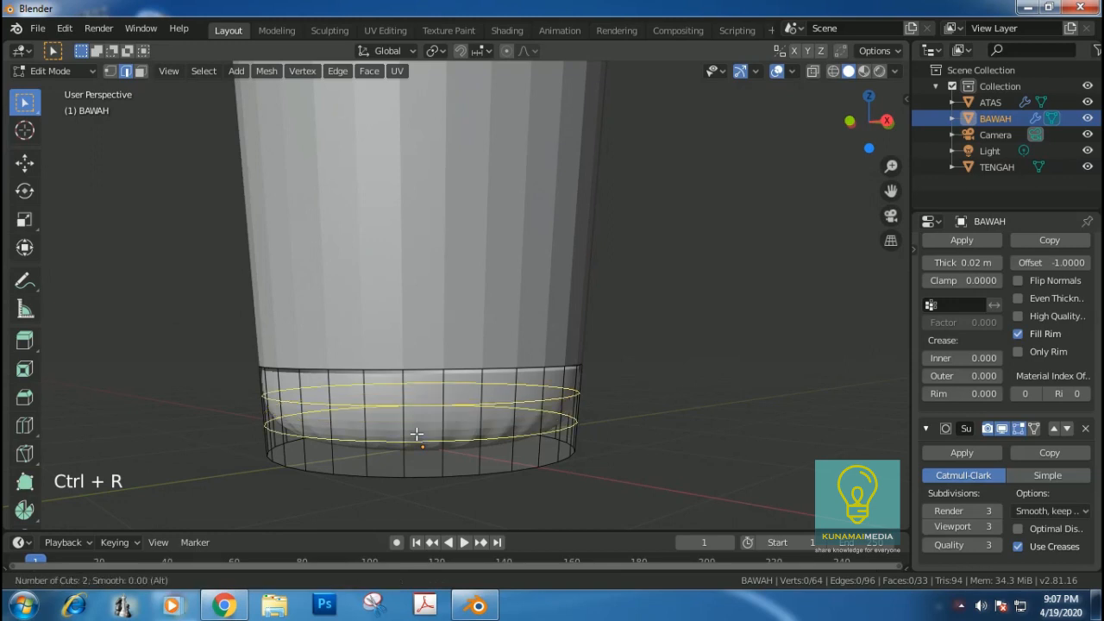
scroll(416, 433, up, 1)
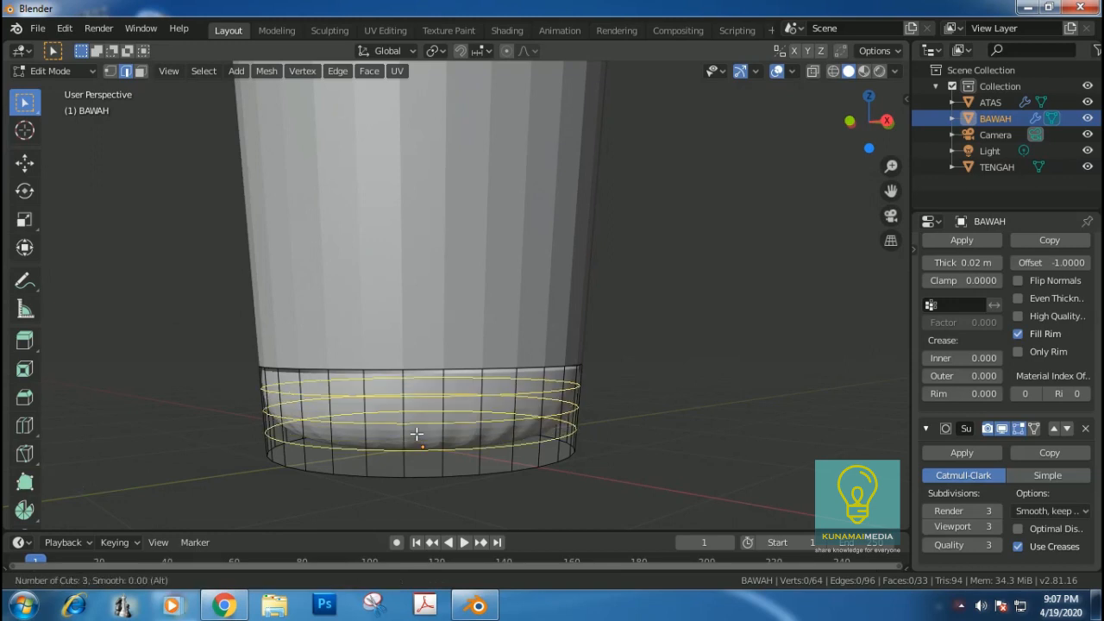
click(416, 434)
right_click(417, 433)
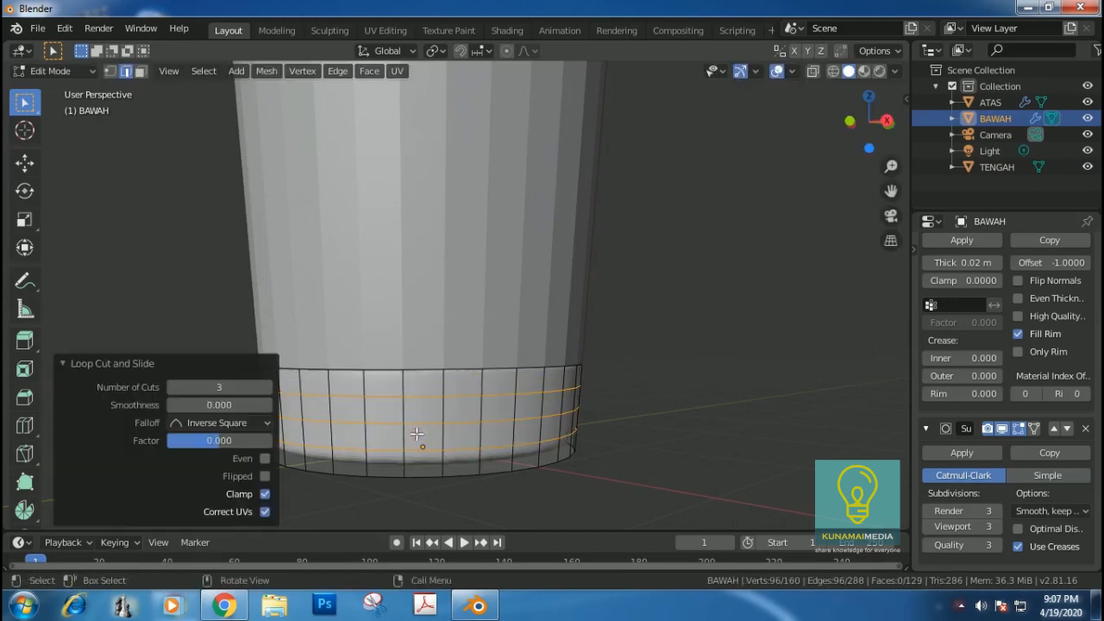
click(707, 386)
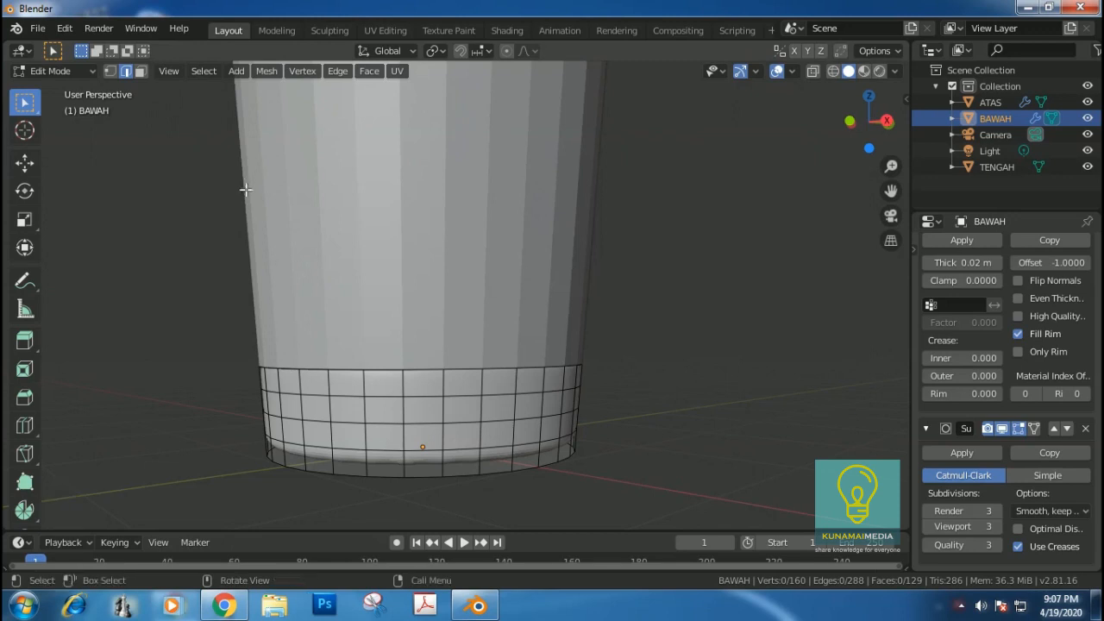
Step: Edge-slide the lowest of the new BAWAH loops down close to the base edge, by a factor of about 0.66
alt+click(388, 449)
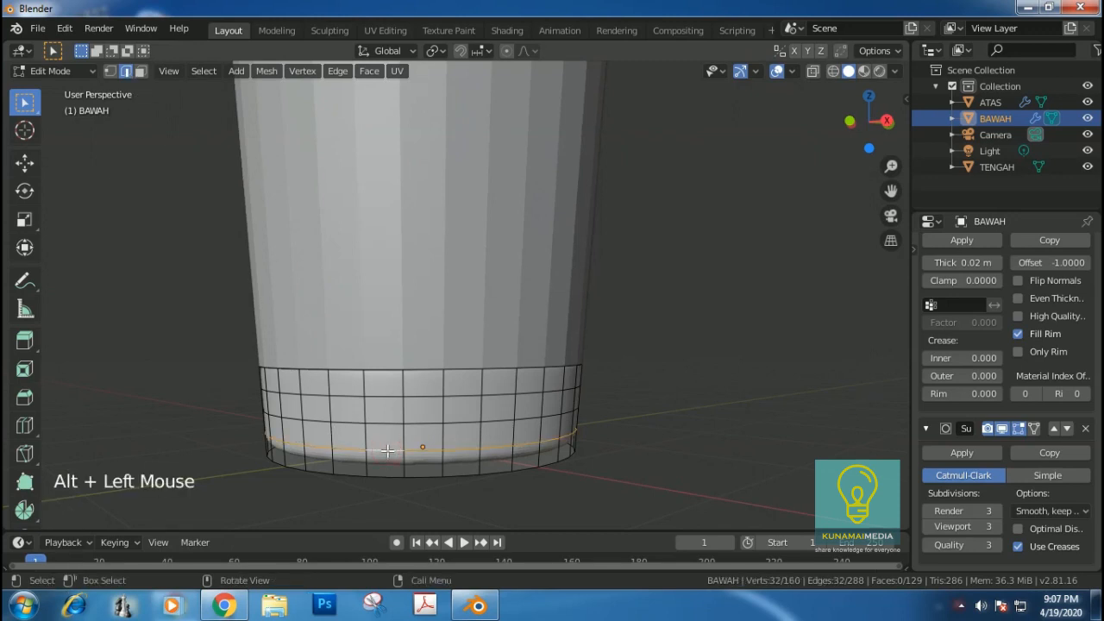
right_click(388, 450)
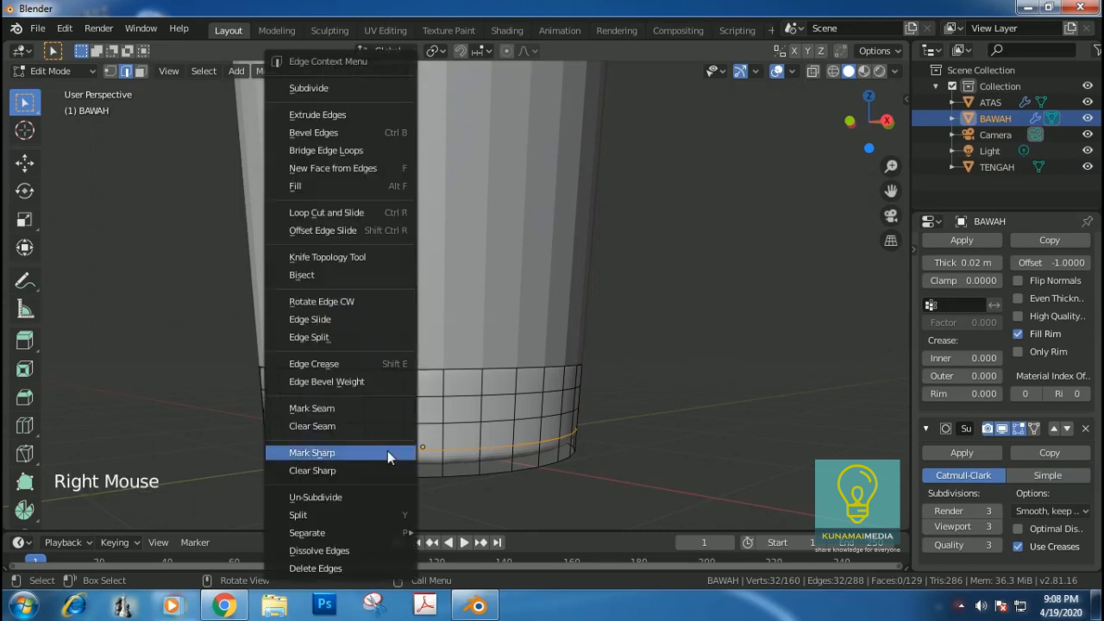
click(328, 322)
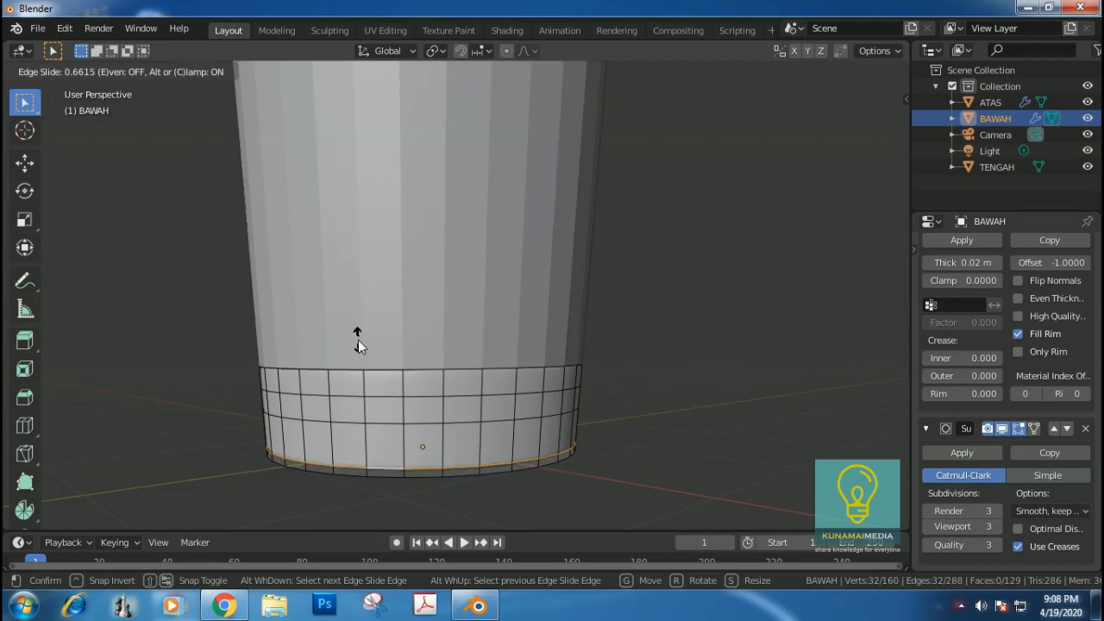
click(358, 343)
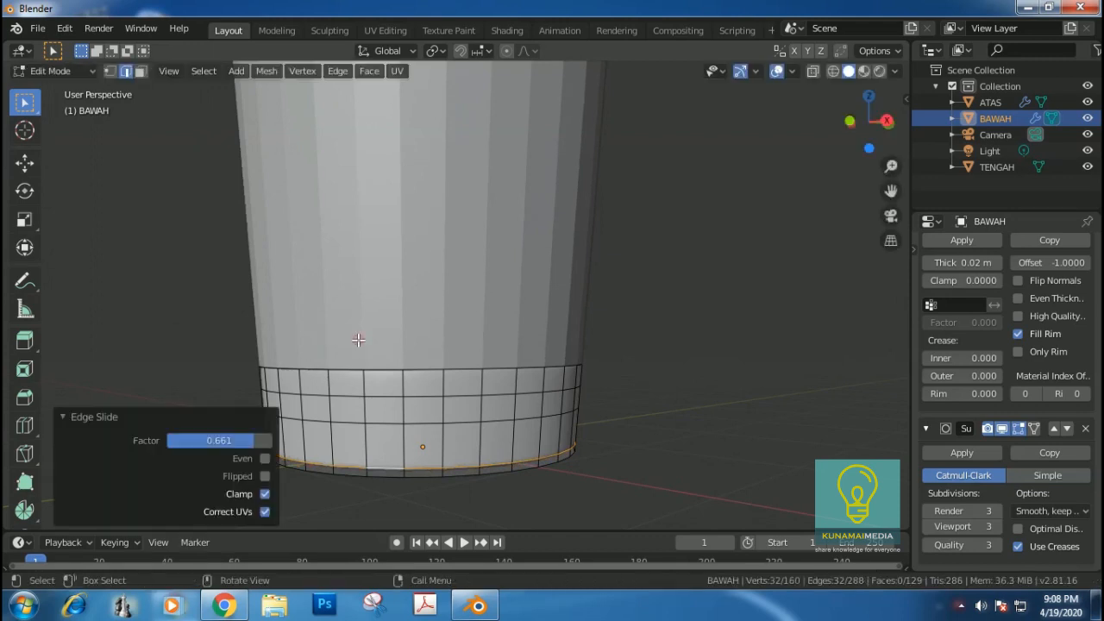
Step: Edge-slide the middle BAWAH loop downward by a factor of about -0.39
click(387, 421)
click(734, 412)
alt+click(386, 422)
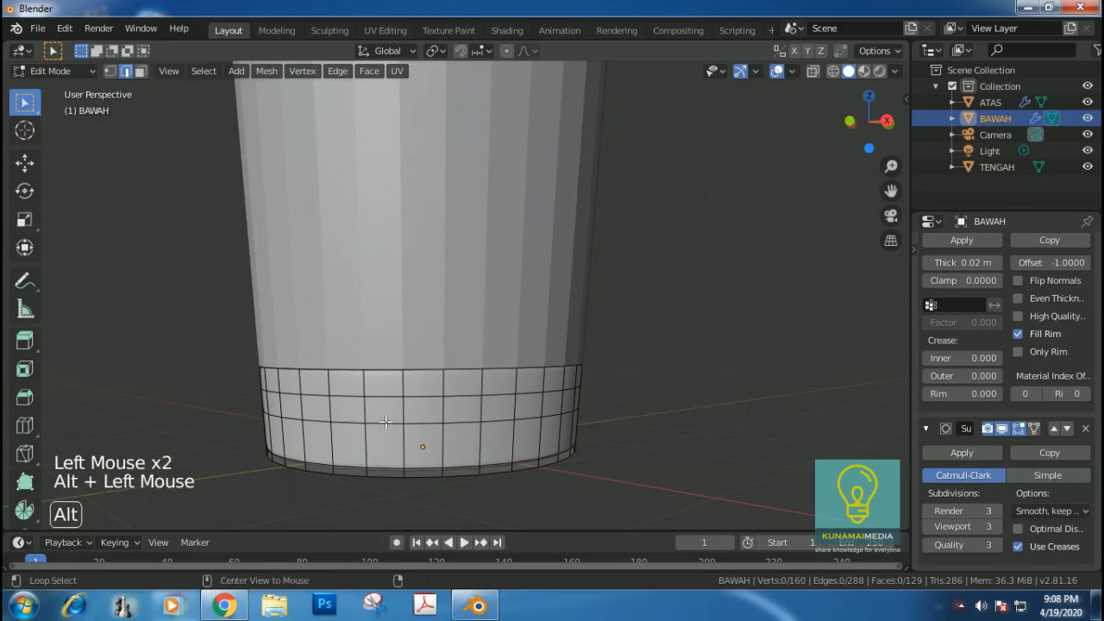
right_click(385, 422)
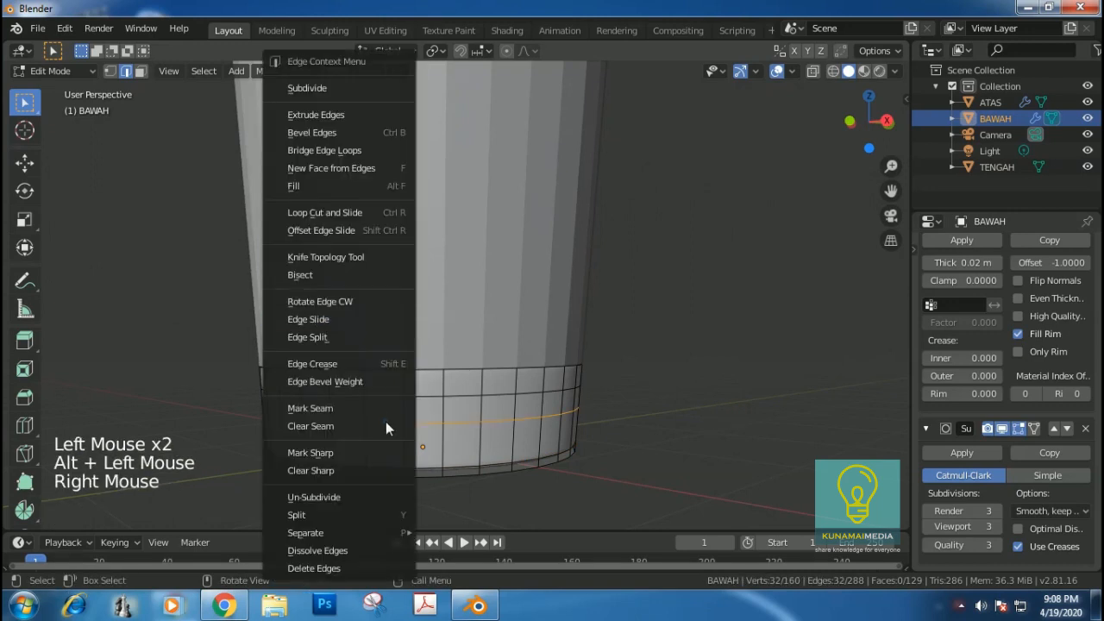
click(345, 318)
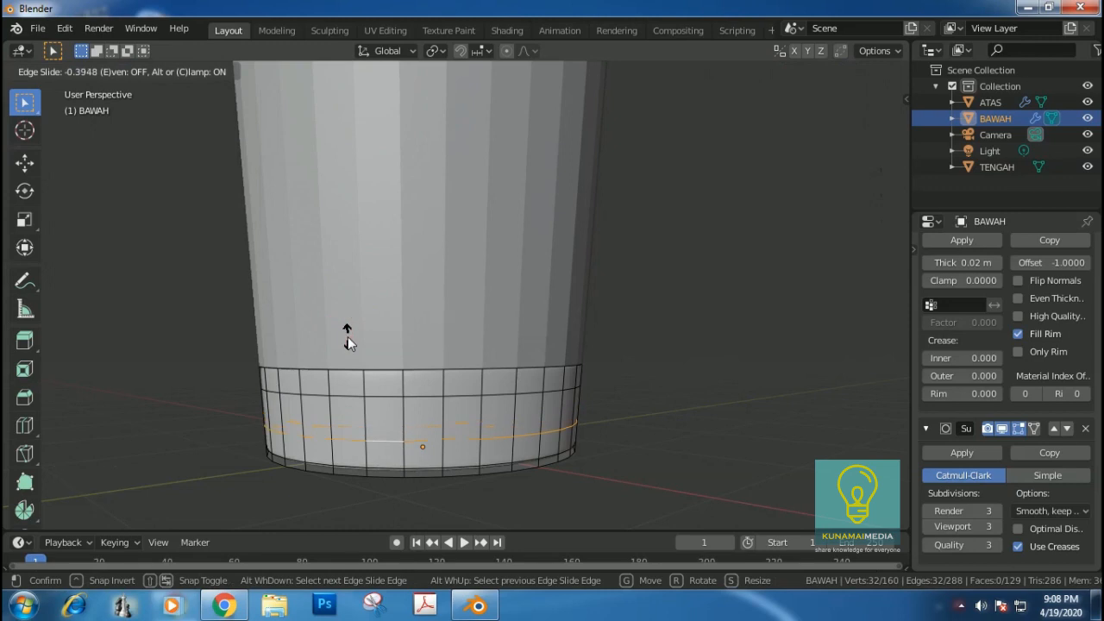
click(347, 337)
Step: Edge-slide the uppermost added BAWAH loop slightly downward by a factor of about 0.11 and return to Object Mode
click(354, 395)
click(351, 395)
alt+click(349, 395)
right_click(345, 319)
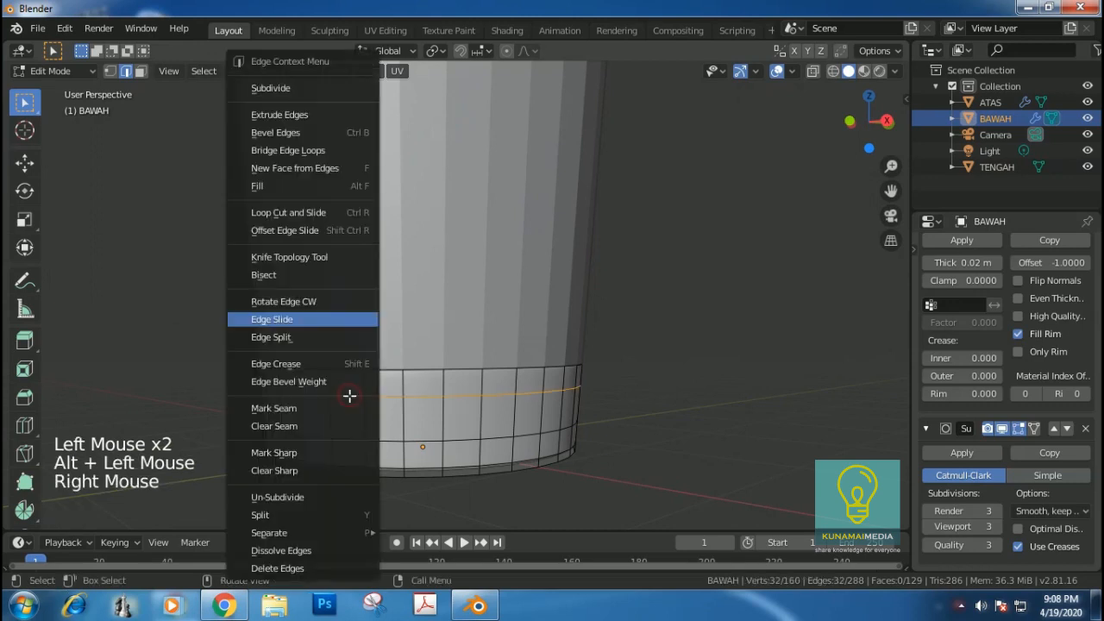
click(297, 321)
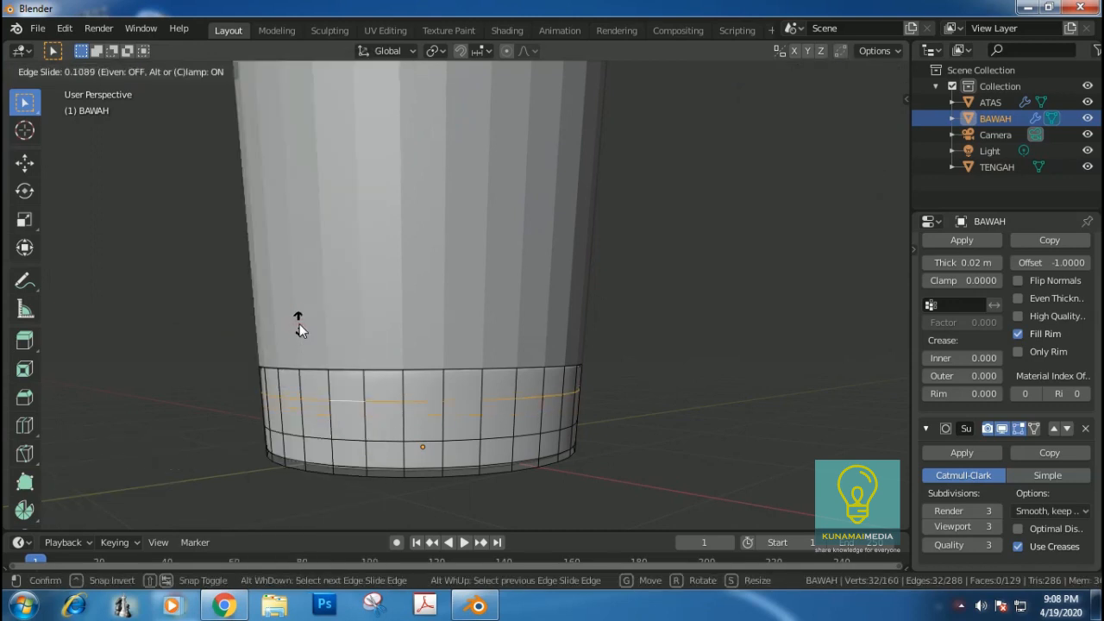
click(299, 323)
click(655, 320)
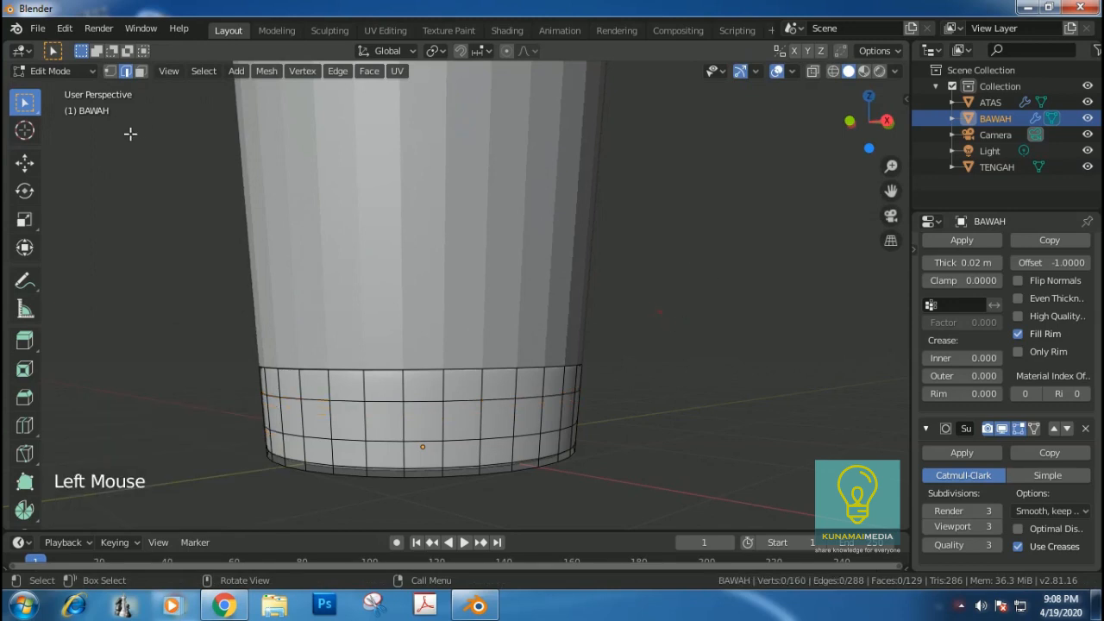
key(Tab)
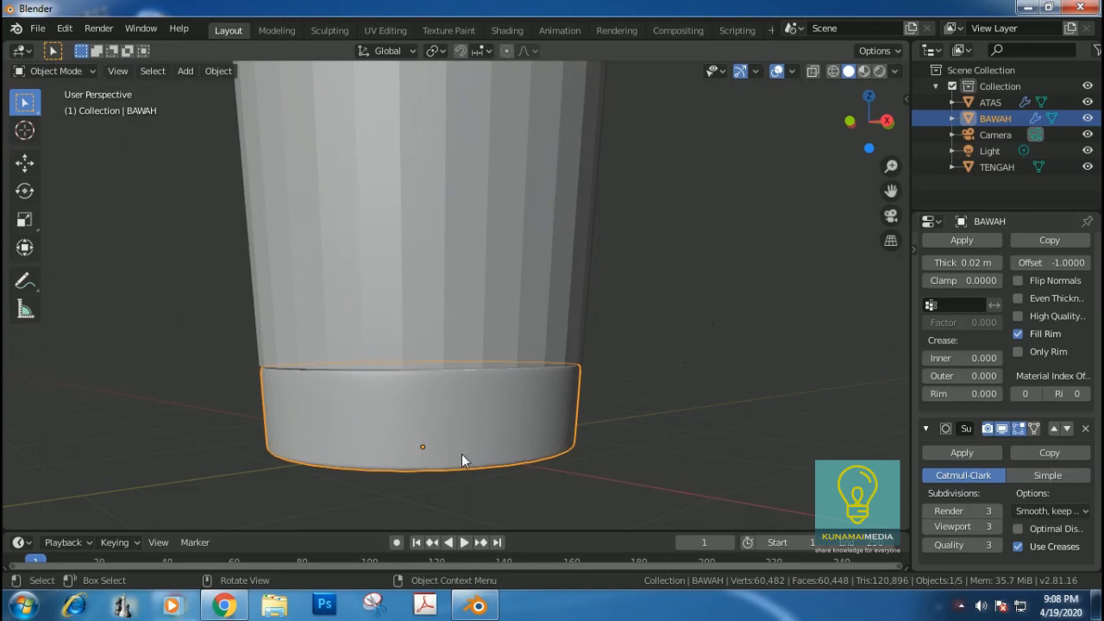
Step: Select the underside face of BAWAH in Edit Mode and inset it by about 0.07 m, forming a narrow ring along its outer edge
middle_drag(714, 292, 529, 285)
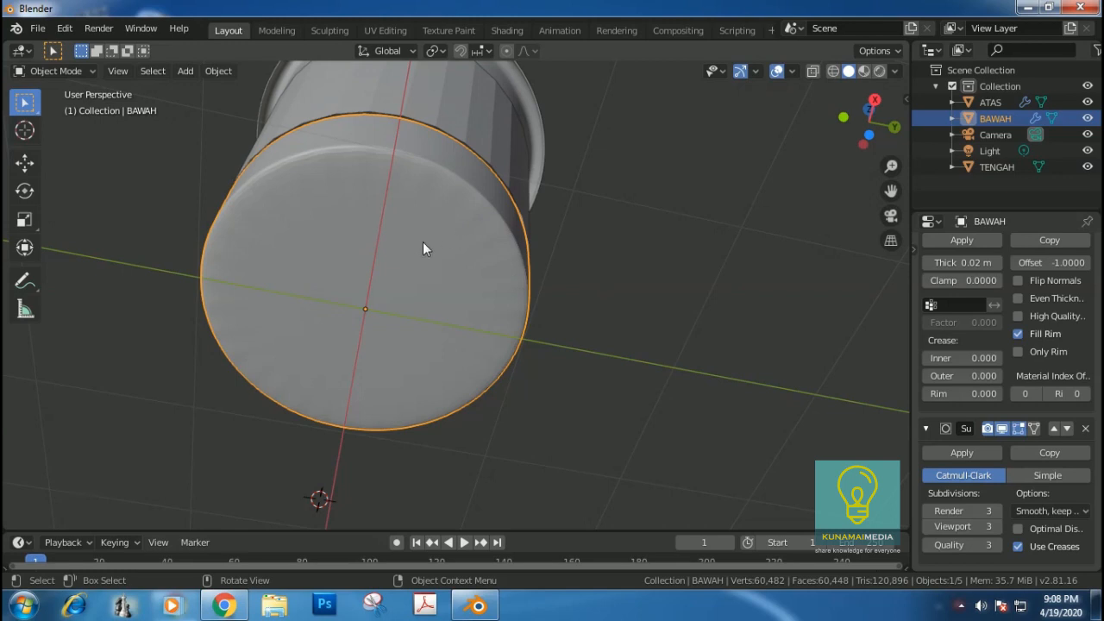
key(Tab)
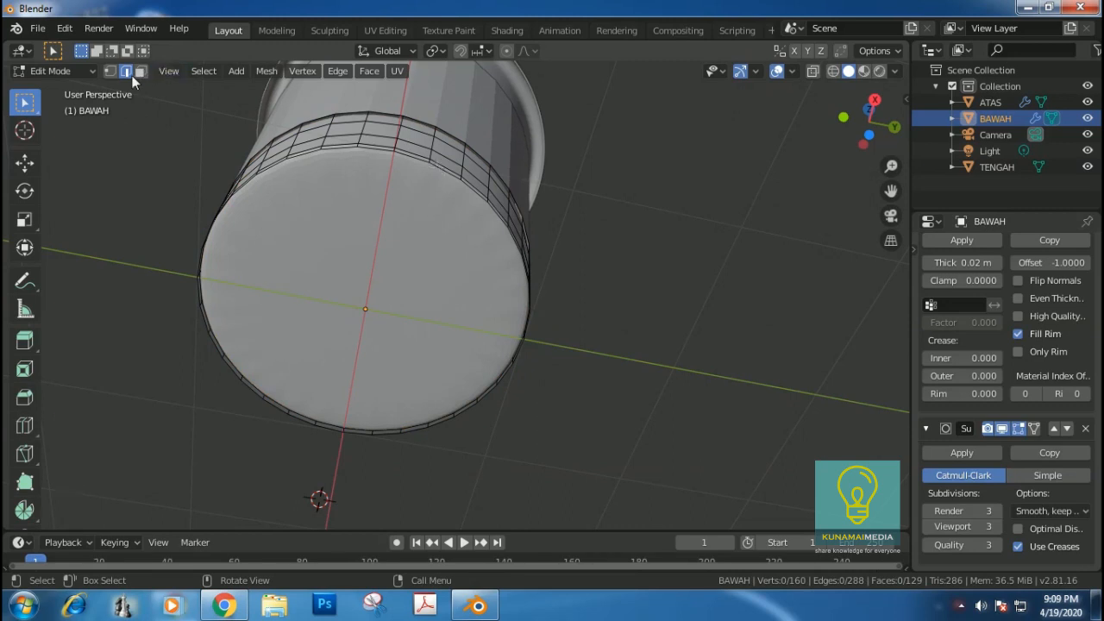
key(alt)
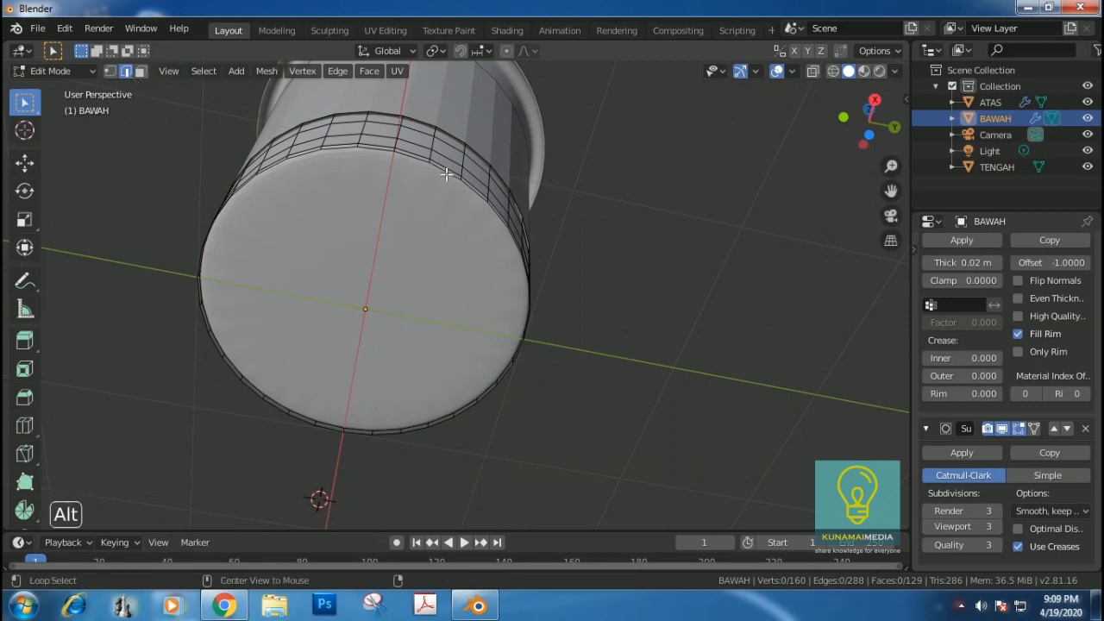
alt+click(446, 174)
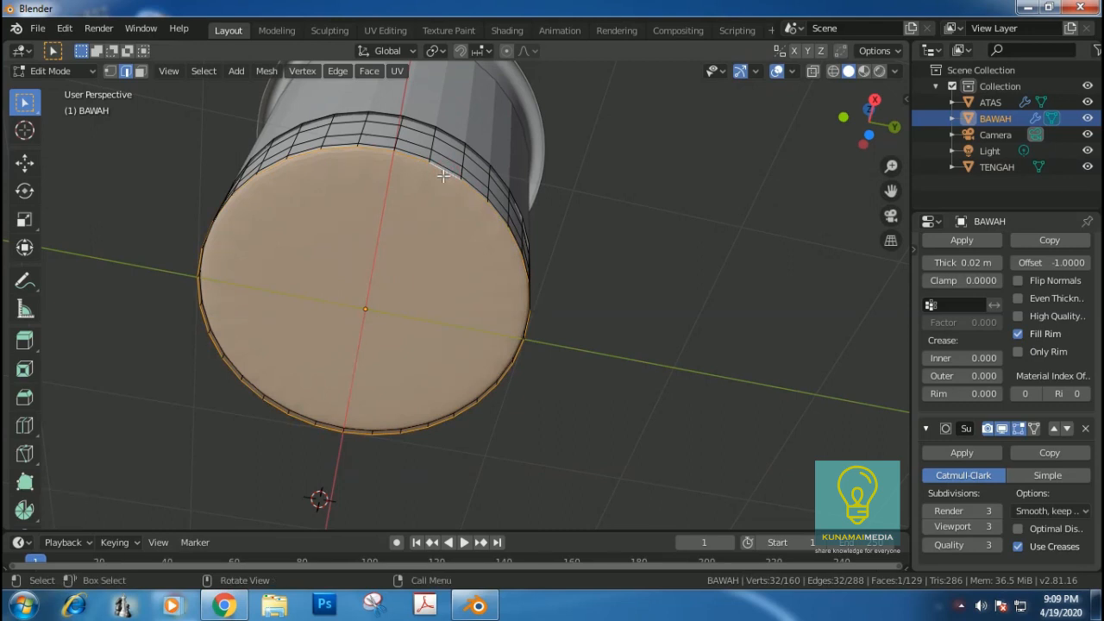
key(i)
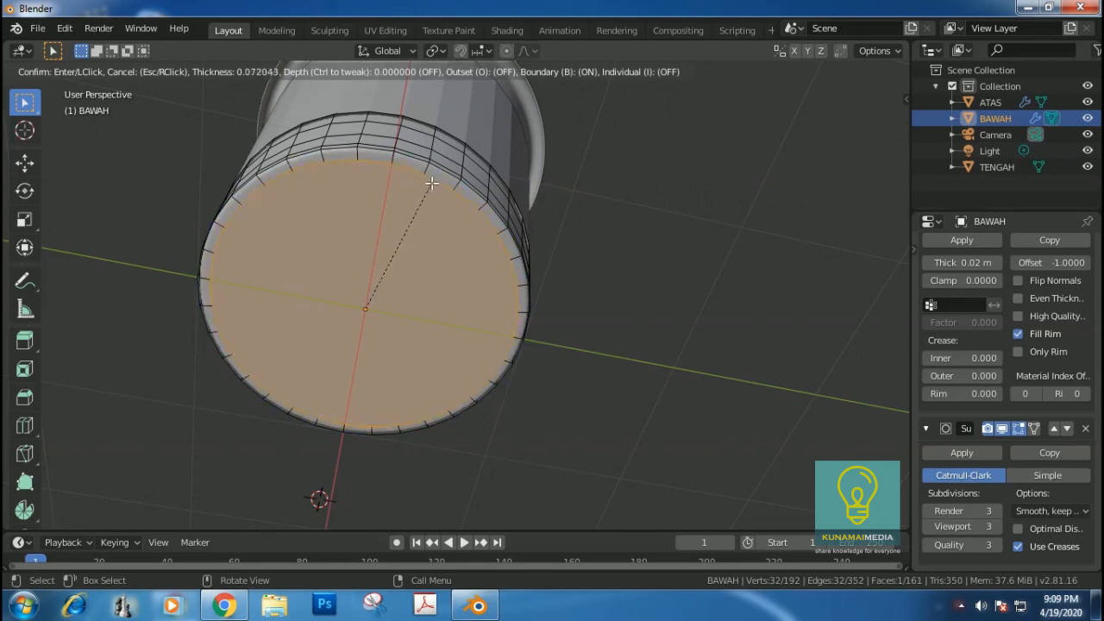
click(432, 183)
click(394, 296)
click(394, 296)
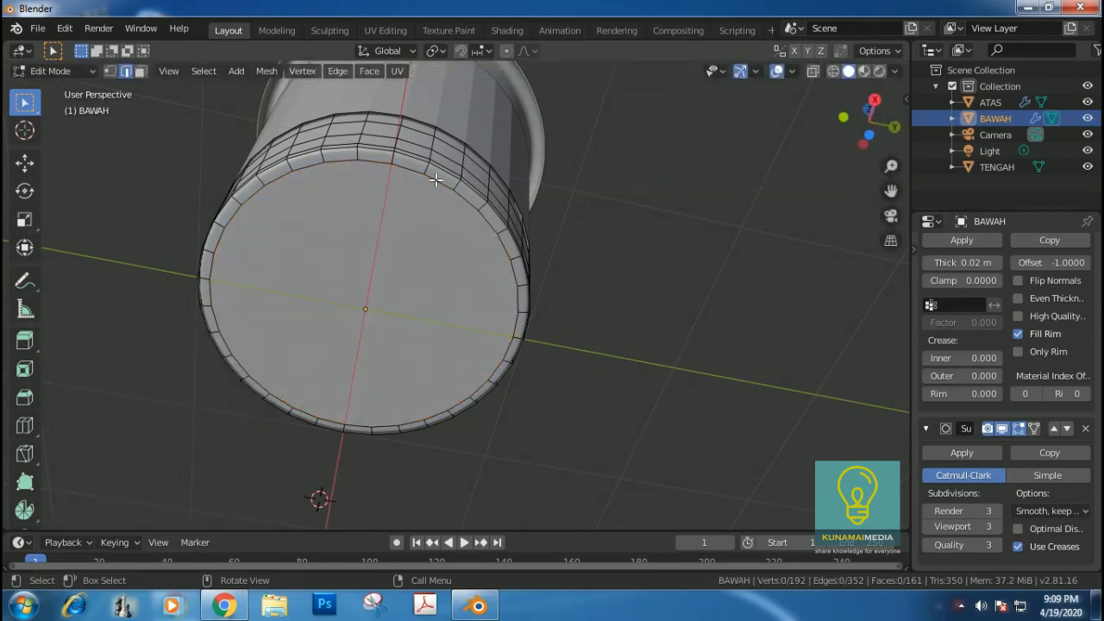
Step: Inset the inner underside face of BAWAH two more times, by about 0.1 m and about 0.11 m
alt+click(436, 179)
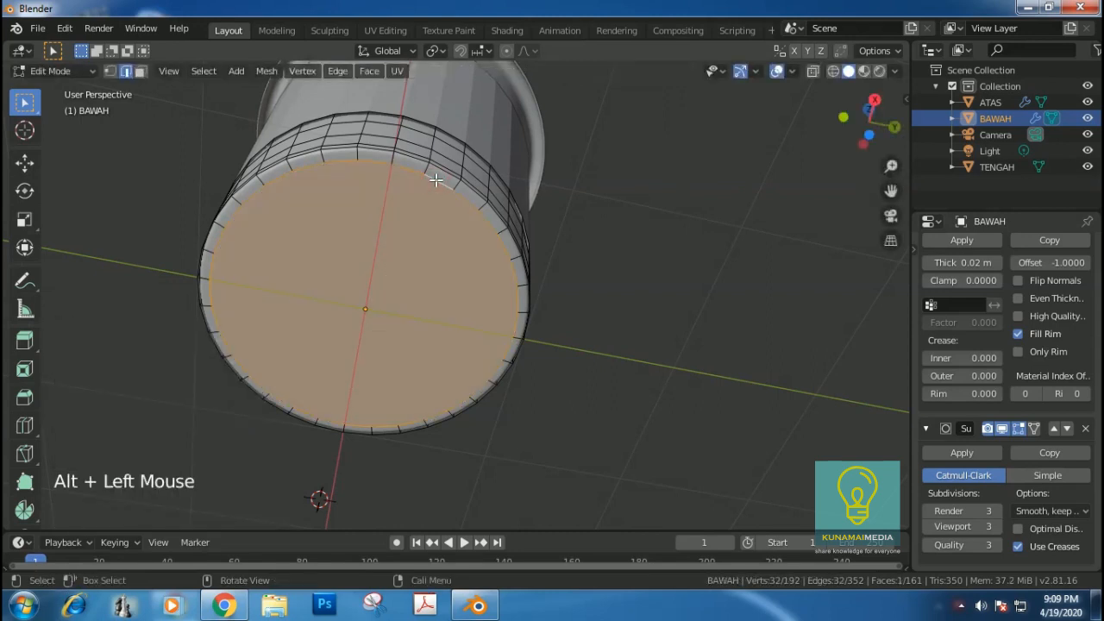
key(i)
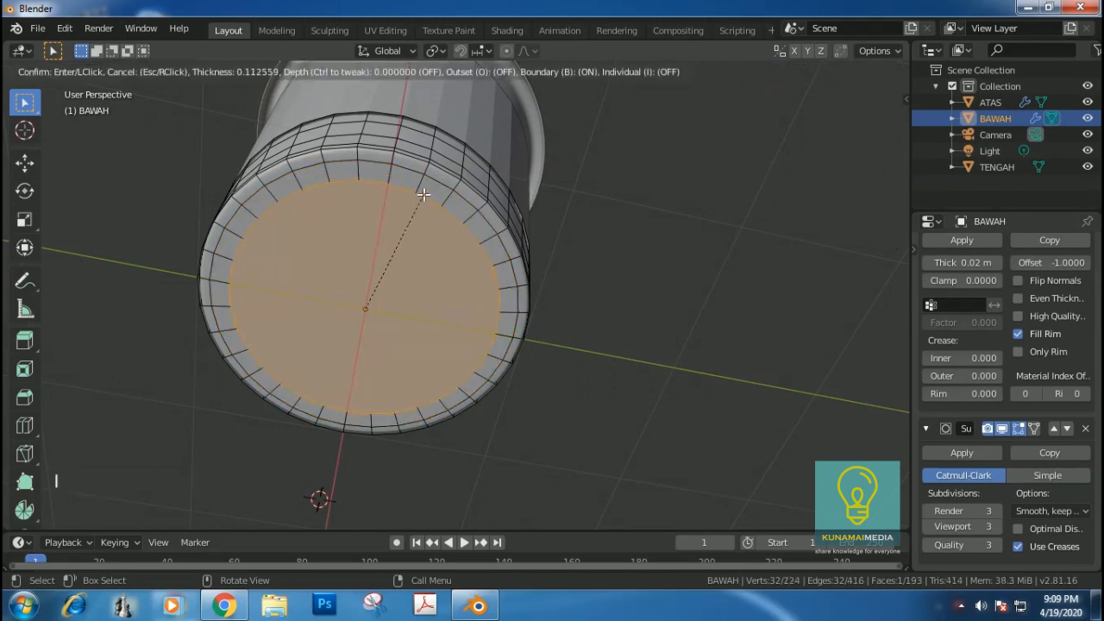
click(423, 192)
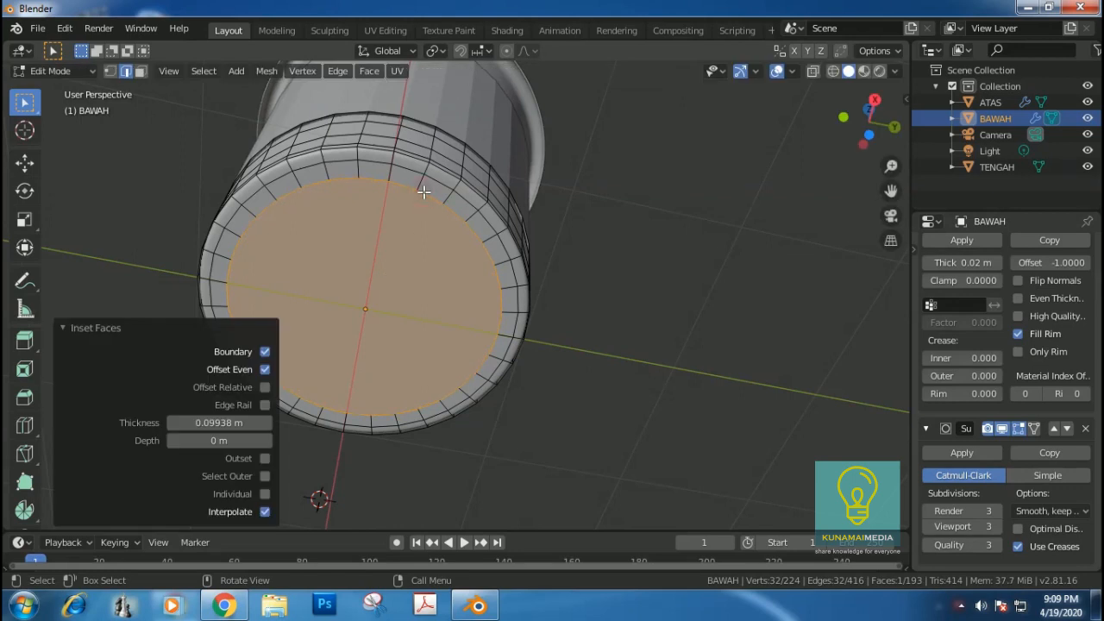
key(i)
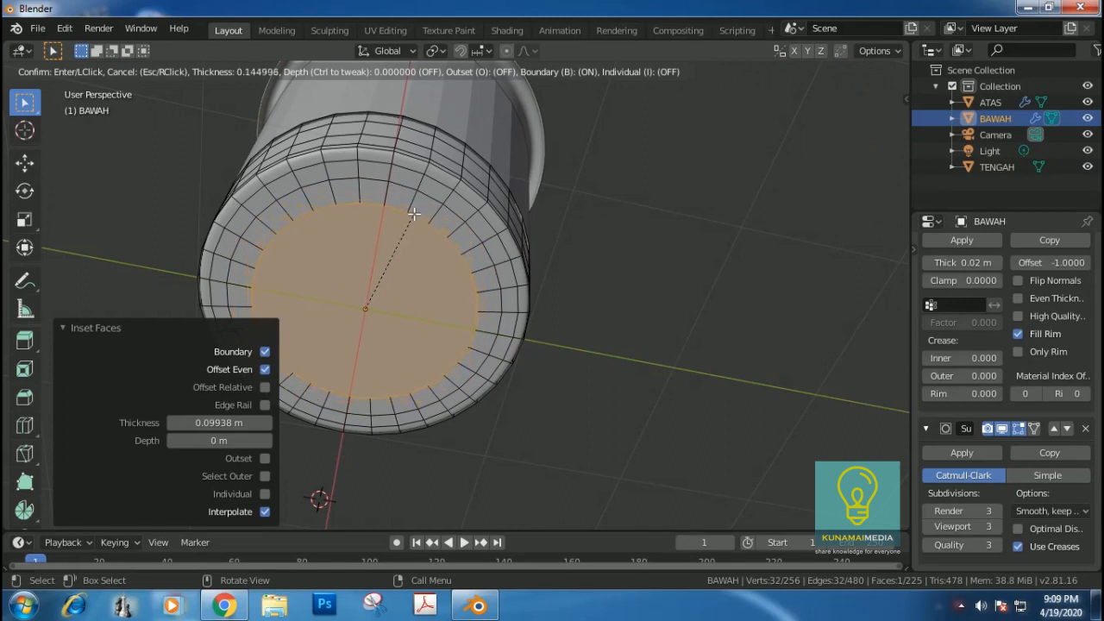
click(416, 208)
Step: Inset the remaining central underside face twice, by about 0.18 m and about 0.21 m, and return to Object Mode with BAWAH deselected
key(i)
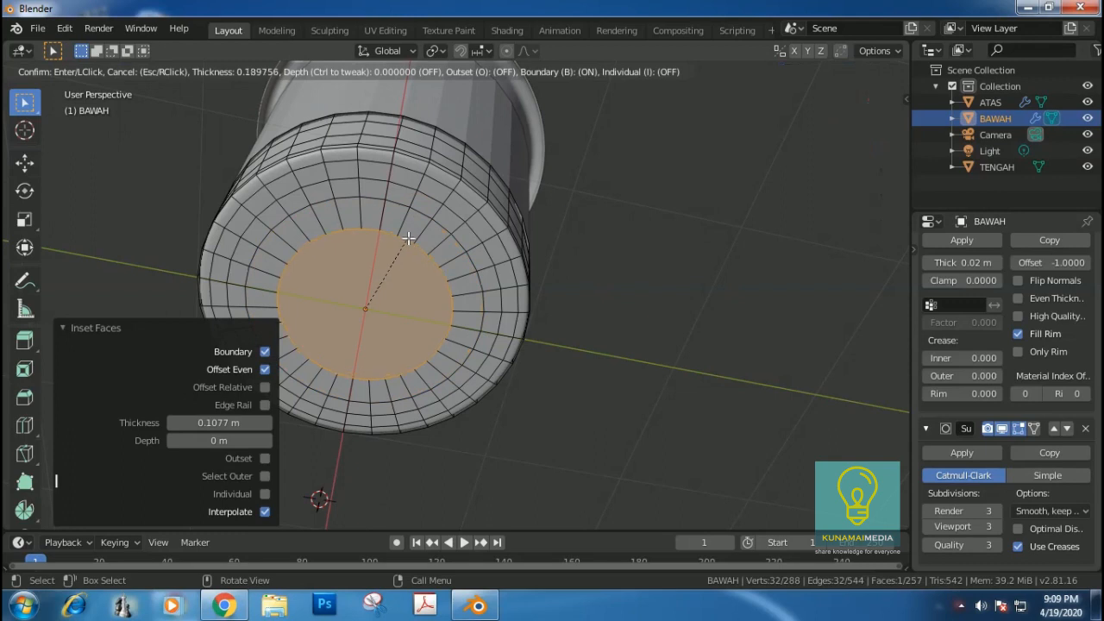
click(408, 238)
key(i)
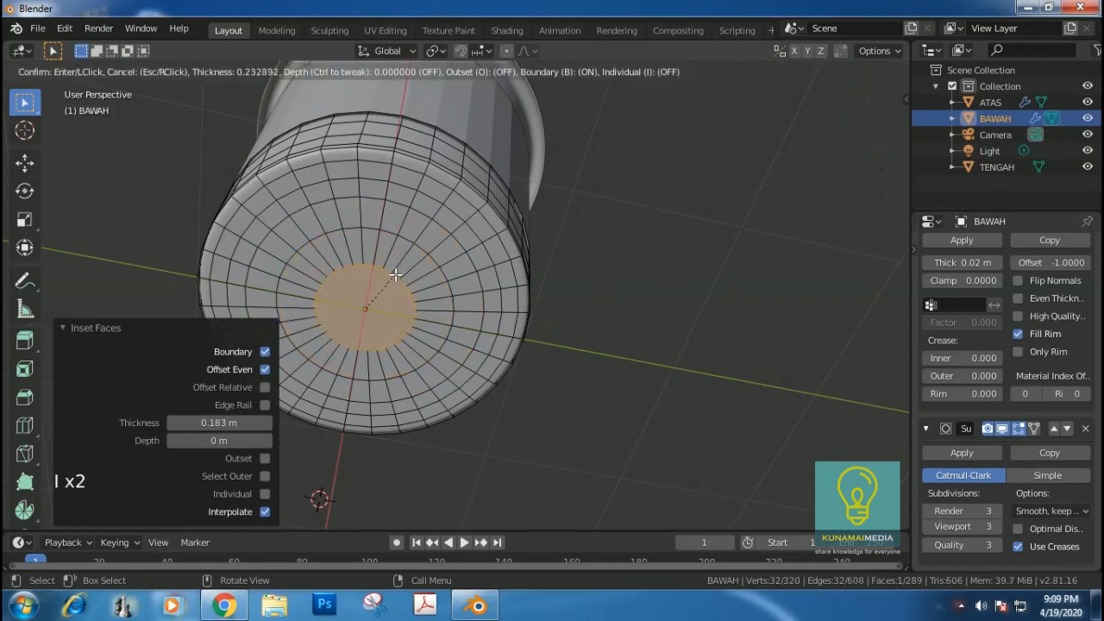
click(396, 273)
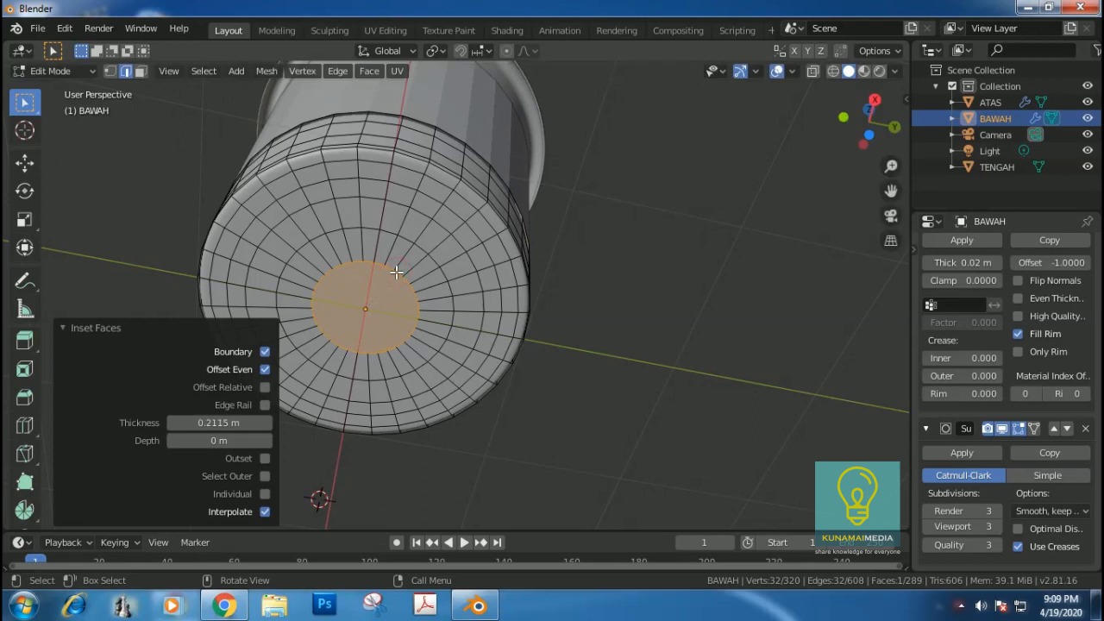
click(609, 250)
click(665, 232)
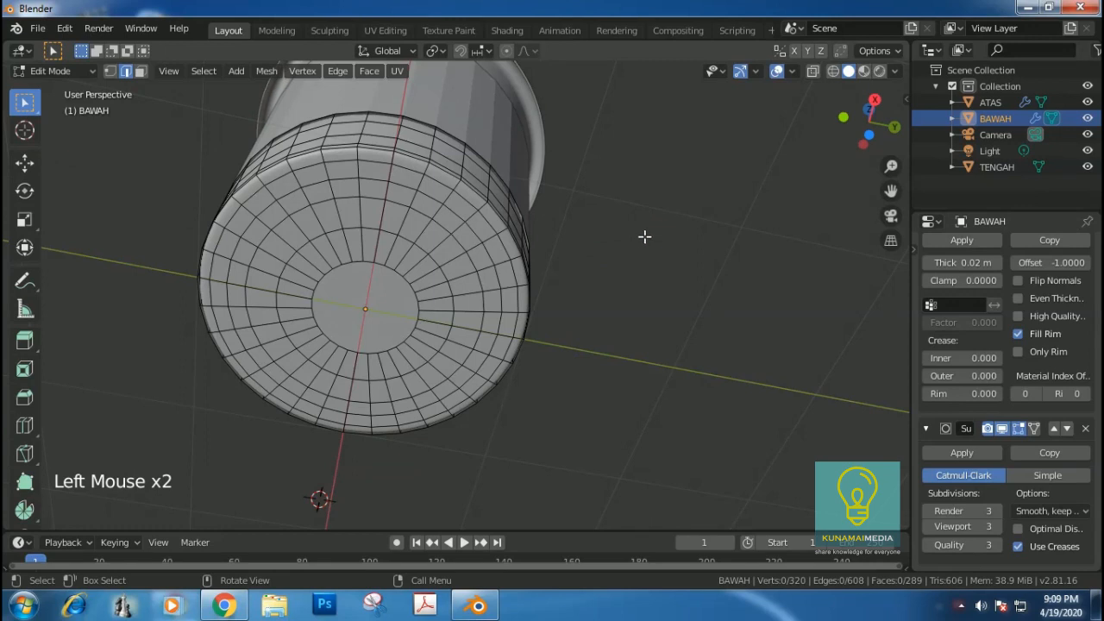
key(Tab)
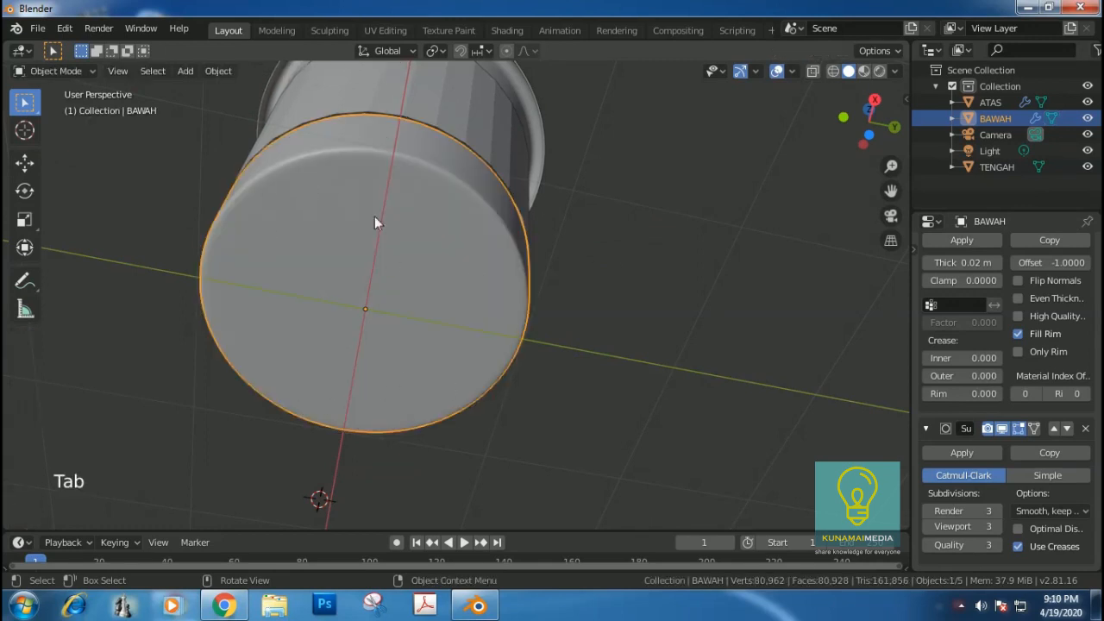
click(626, 167)
scroll(625, 169, up, 1)
middle_drag(625, 173, 544, 310)
scroll(542, 311, down, 4)
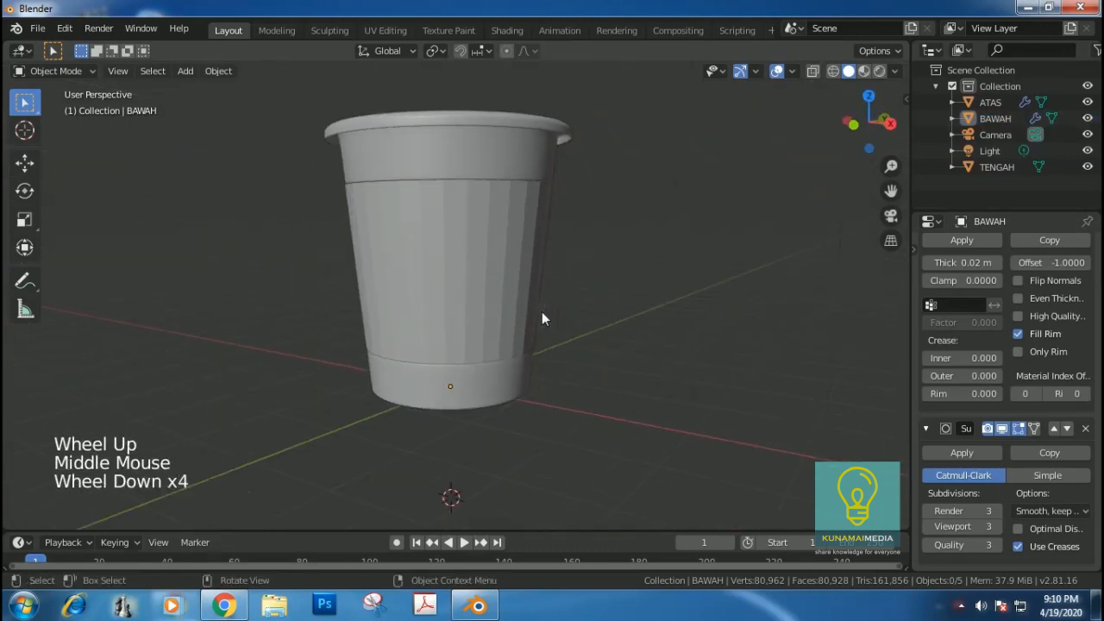
Step: Select the middle cup section TENGAH and add a Wireframe modifier to it
scroll(542, 311, up, 1)
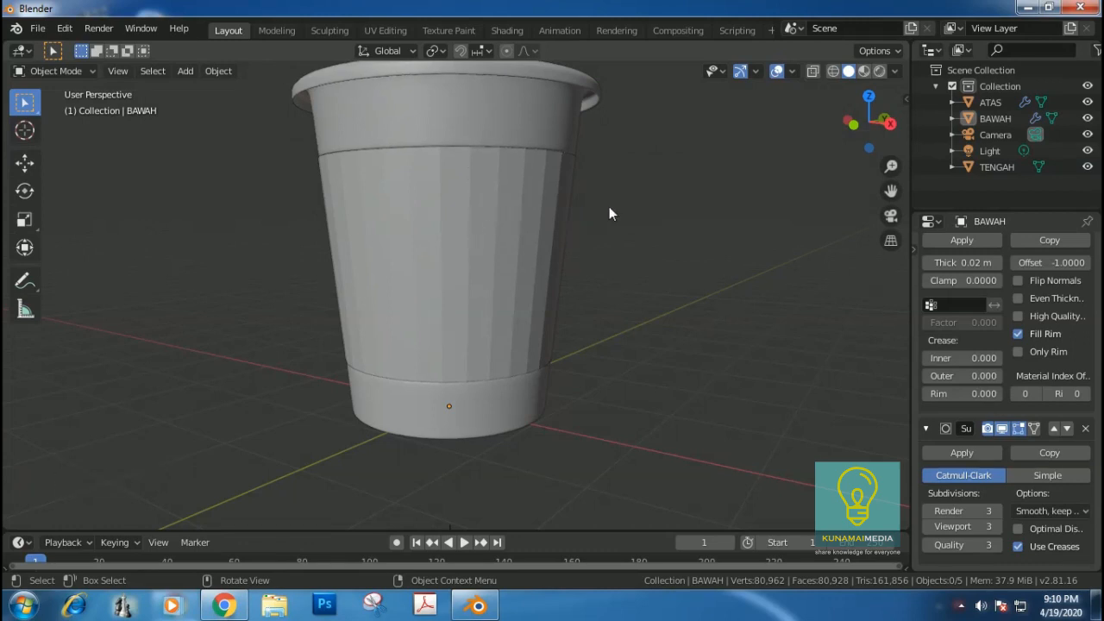
click(609, 207)
click(508, 226)
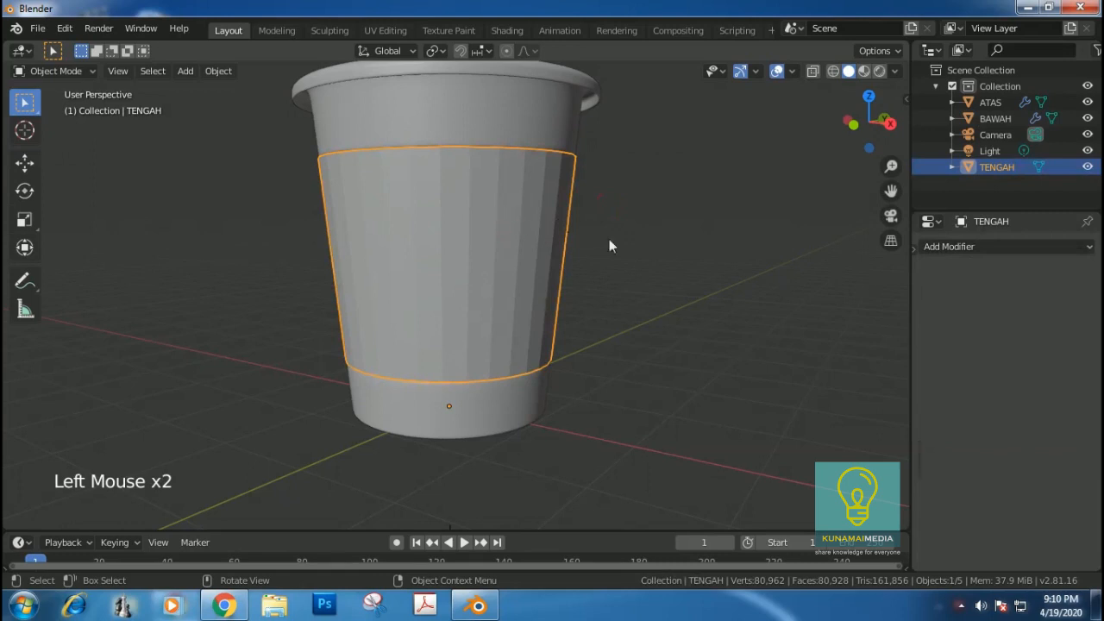
click(986, 248)
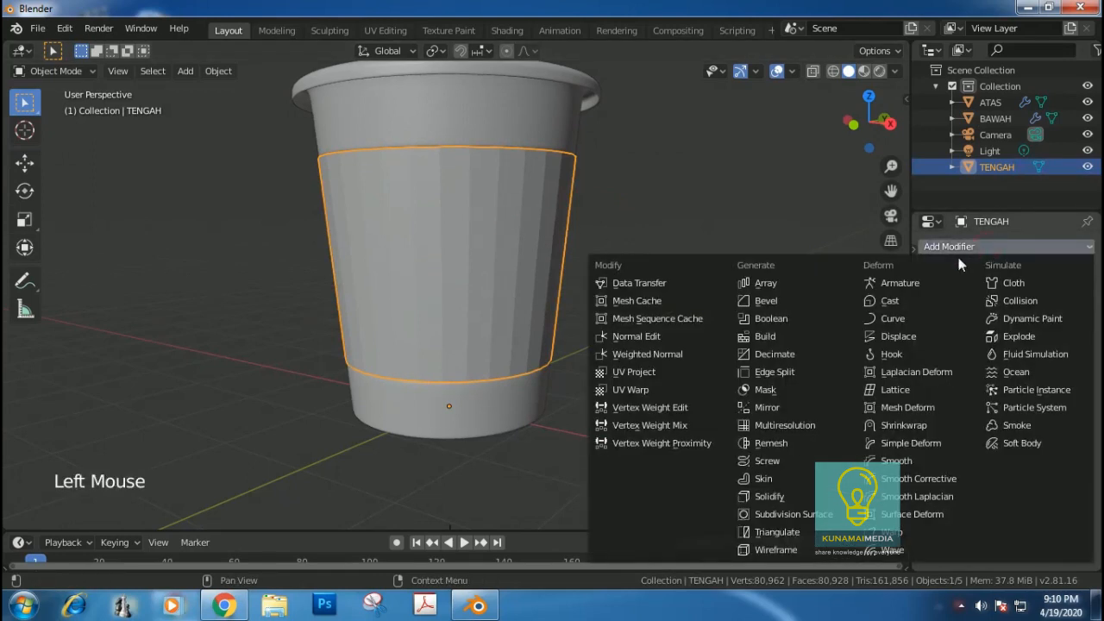
click(782, 550)
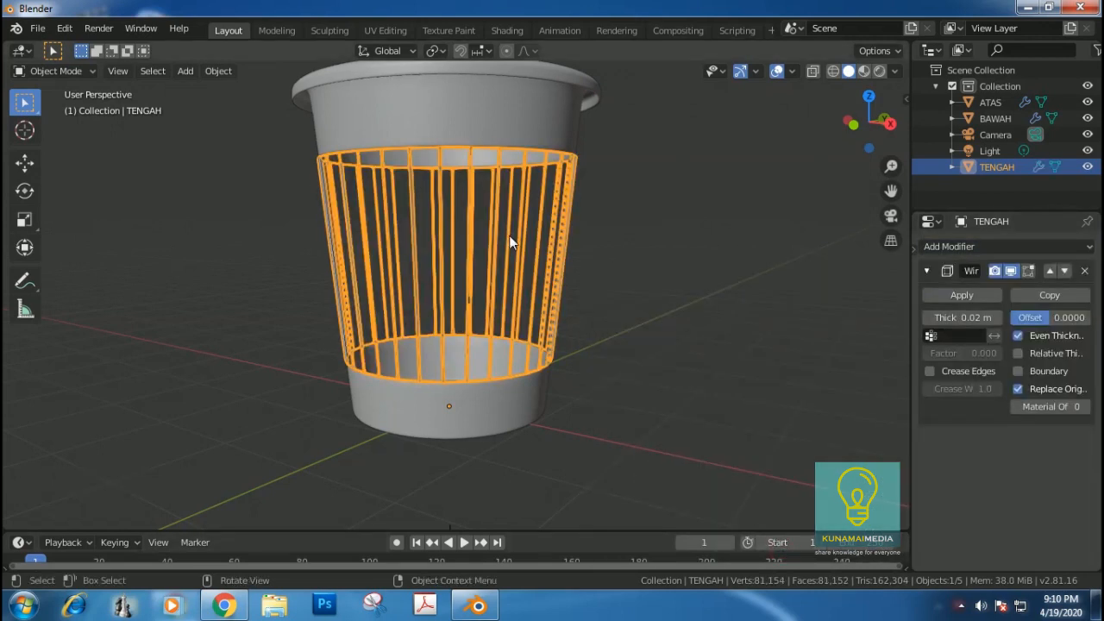
Step: Set the thickness of TENGAH's Wireframe modifier to 3 mm and deselect the object
click(982, 319)
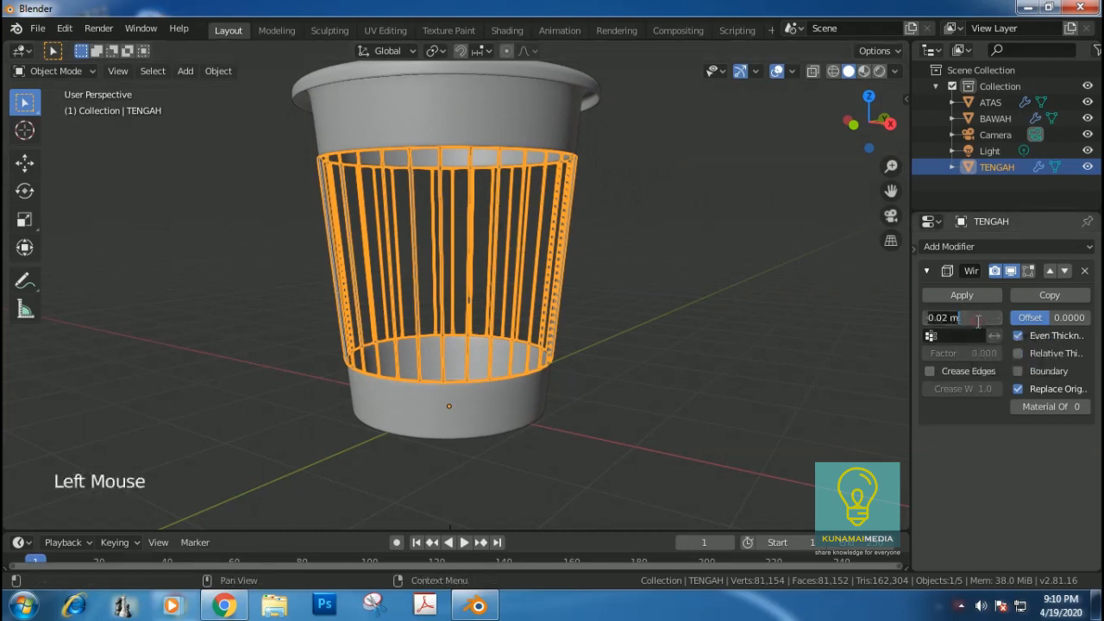
text(3MM)
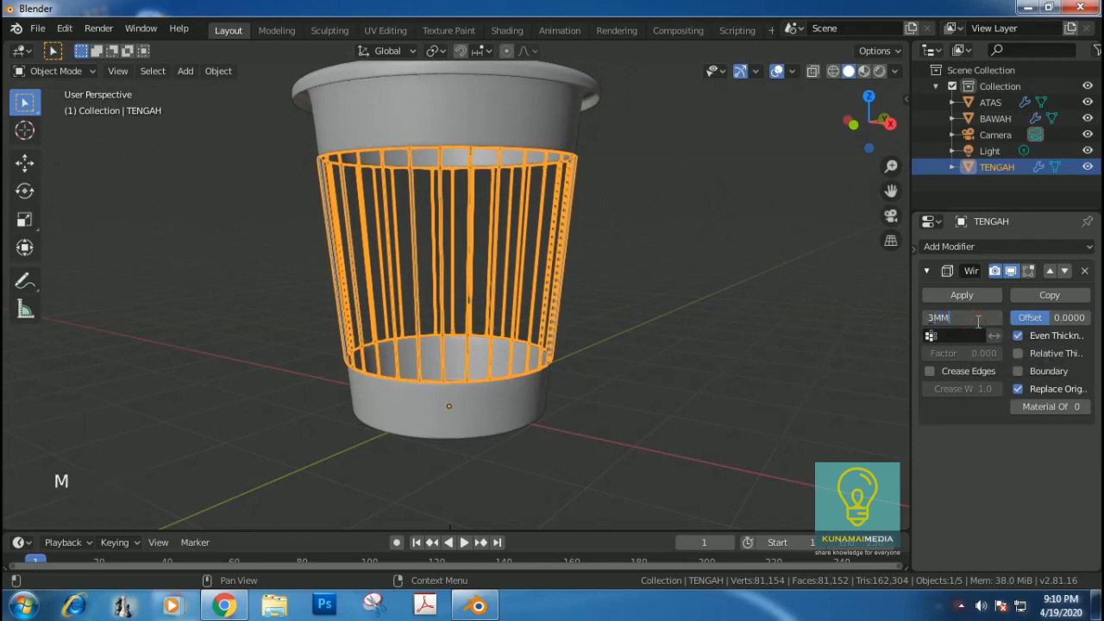
key(Return)
click(664, 272)
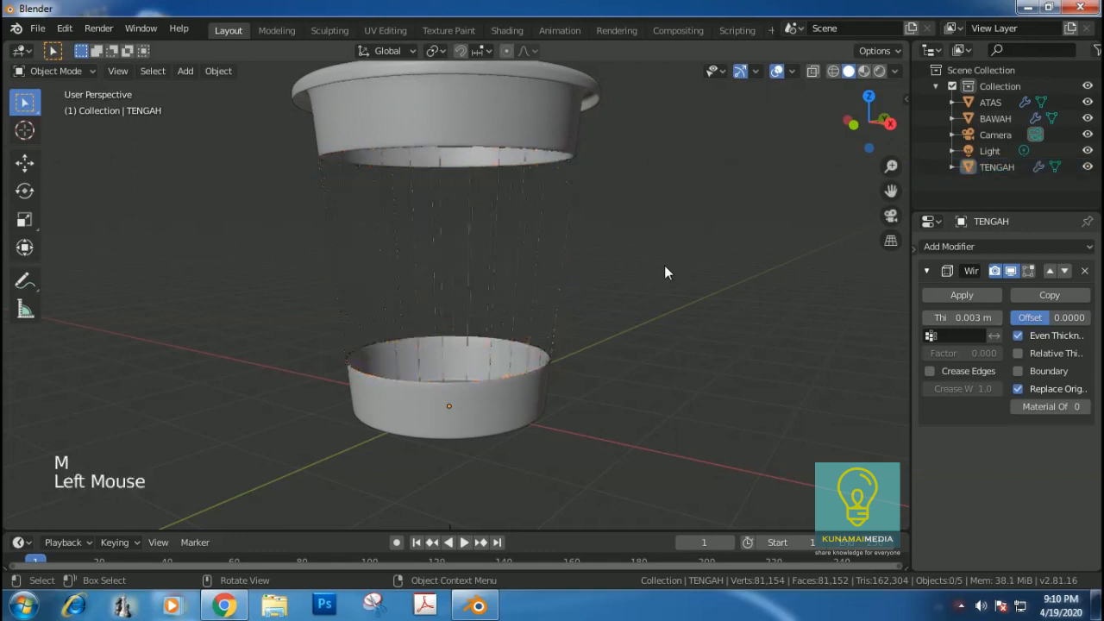
Step: Reselect TENGAH, raise its Wireframe thickness in small increments to 0.015 m, and deselect it
double_click(514, 285)
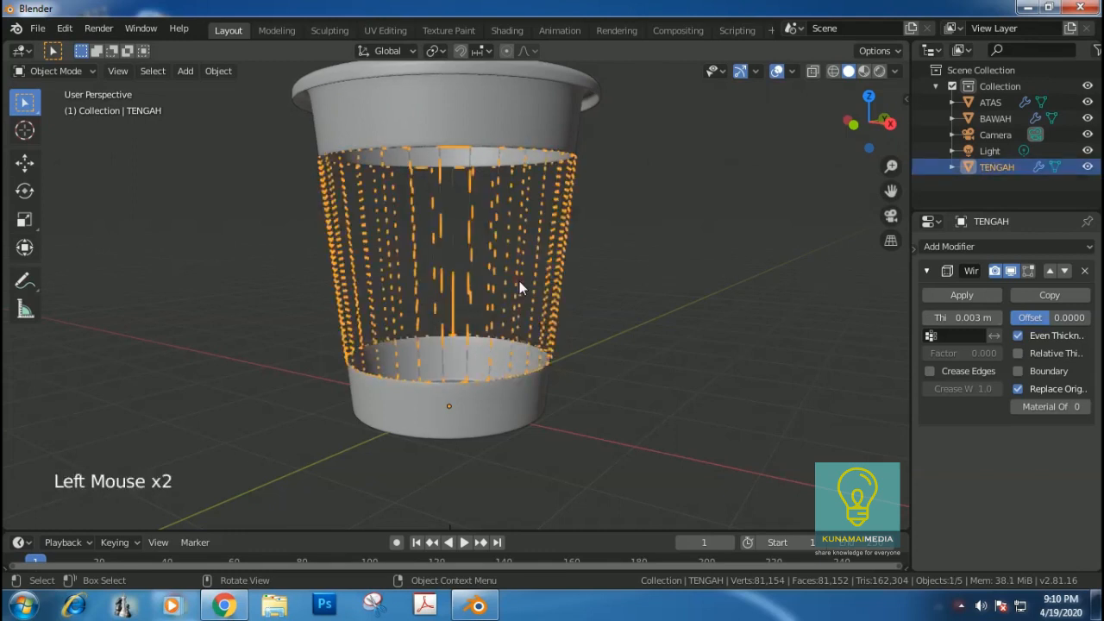
click(996, 317)
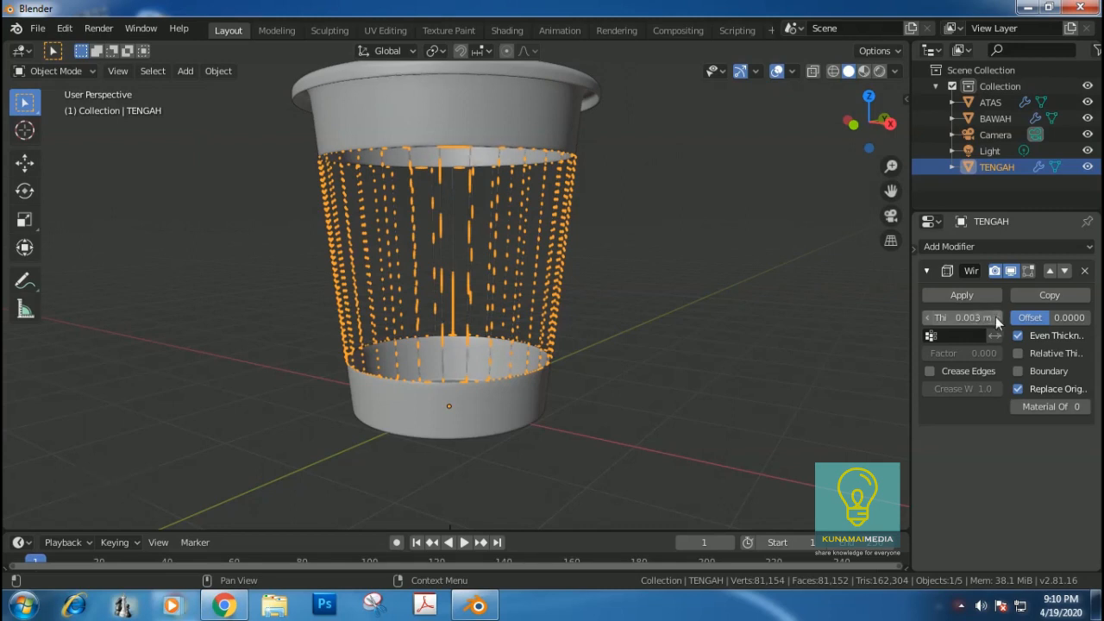
click(498, 292)
click(499, 287)
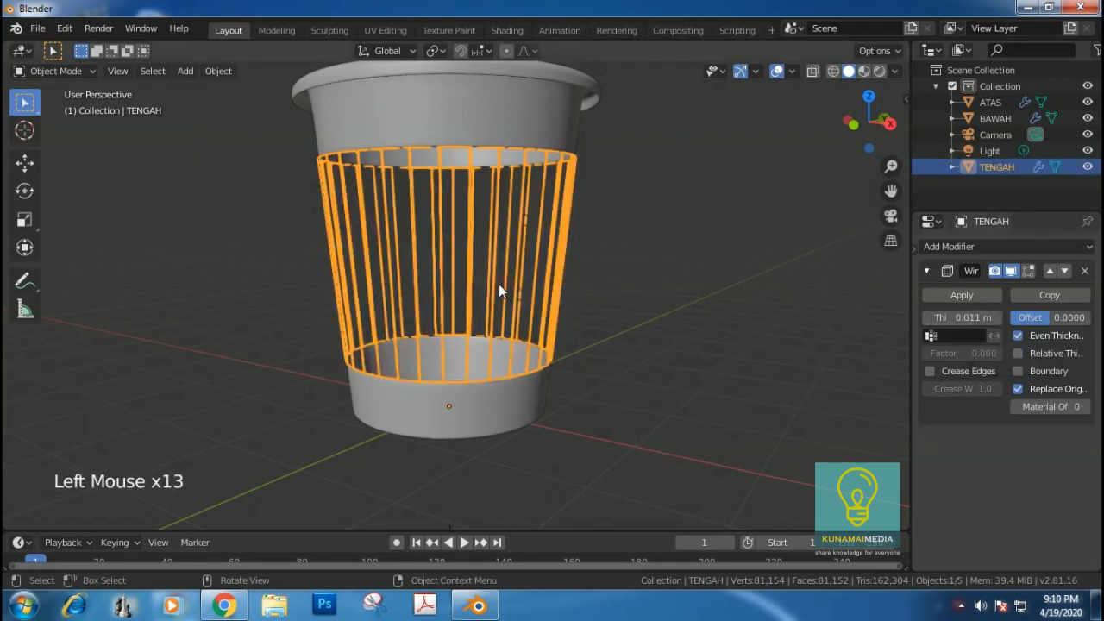
click(995, 317)
click(996, 317)
click(995, 318)
click(995, 317)
click(995, 317)
click(995, 318)
click(712, 322)
Step: Add 10 evenly spaced horizontal loop cuts around TENGAH in Edit Mode without sliding them, and return to Object Mode
middle_drag(712, 236, 688, 259)
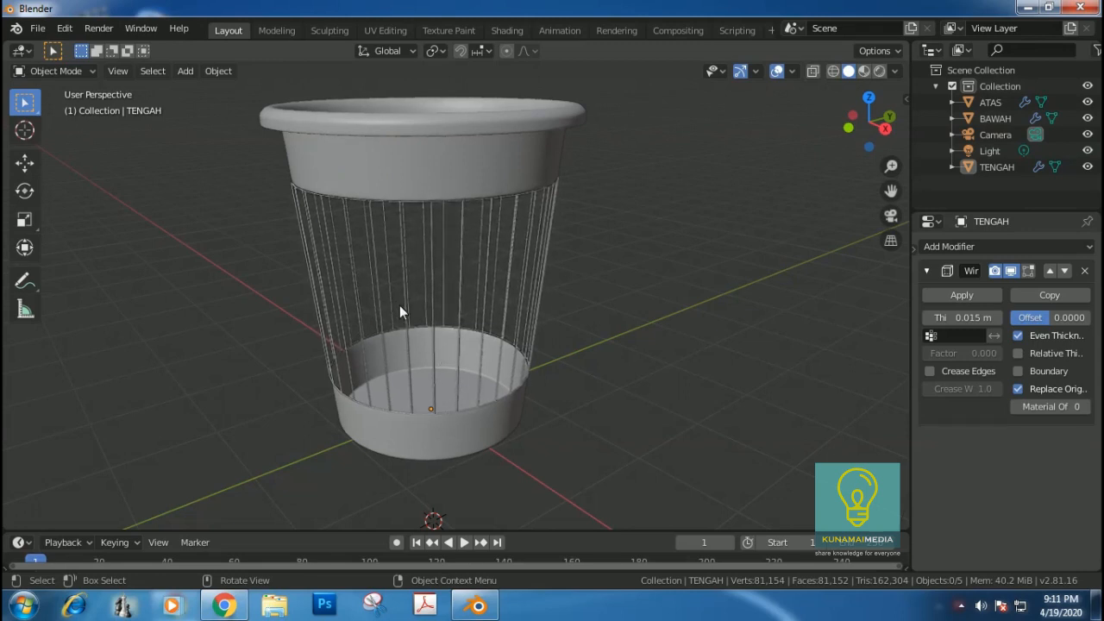
key(Tab)
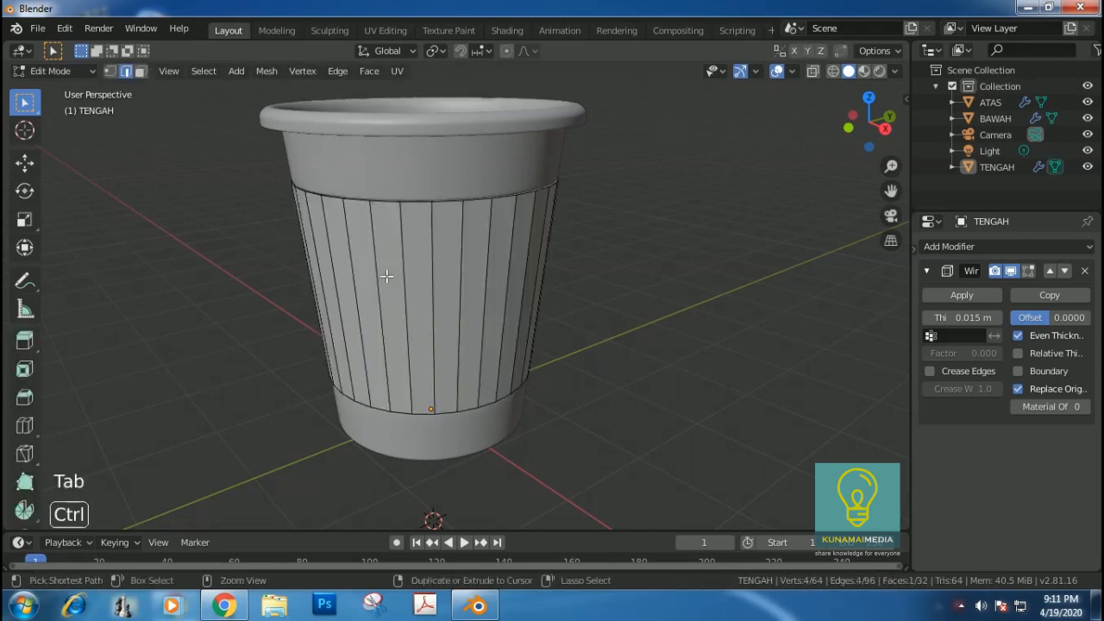
key(ctrl+r)
scroll(389, 276, up, 6)
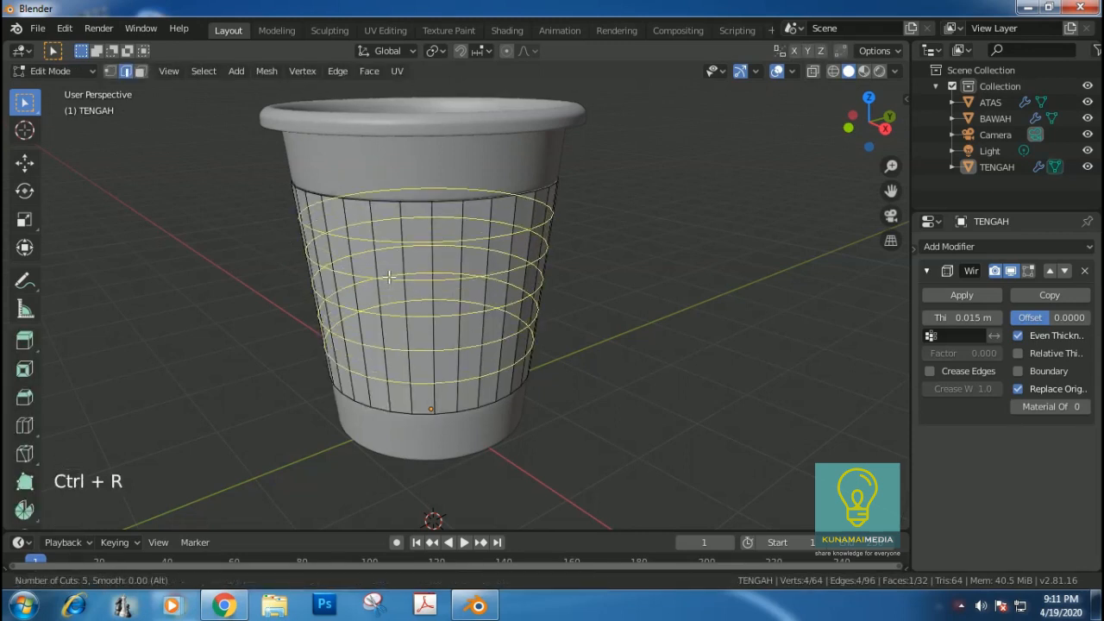
scroll(389, 276, up, 3)
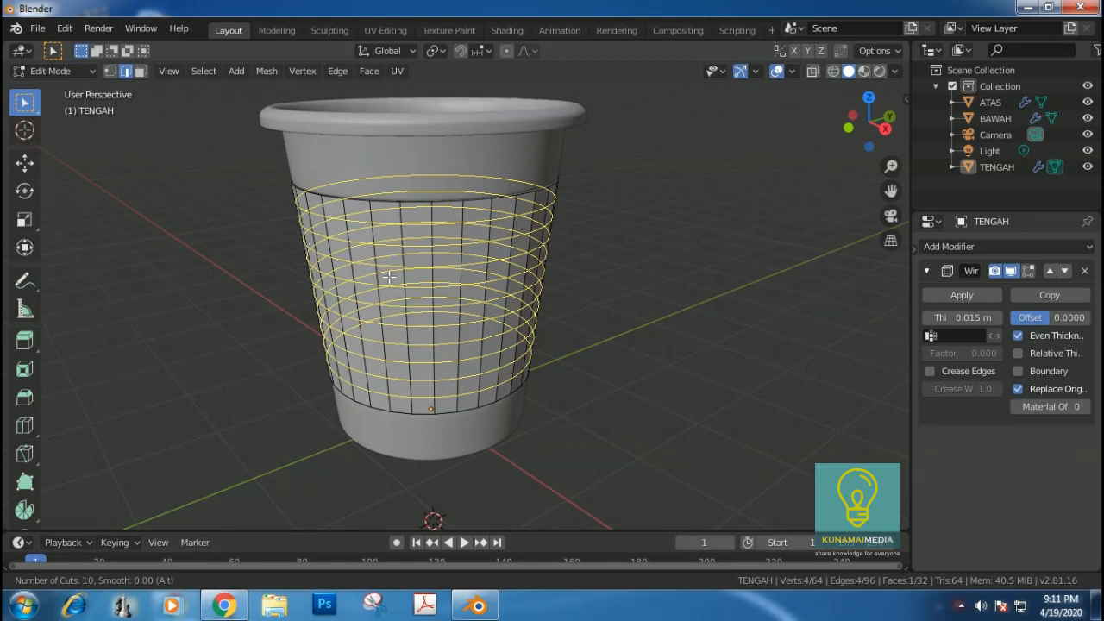
click(389, 275)
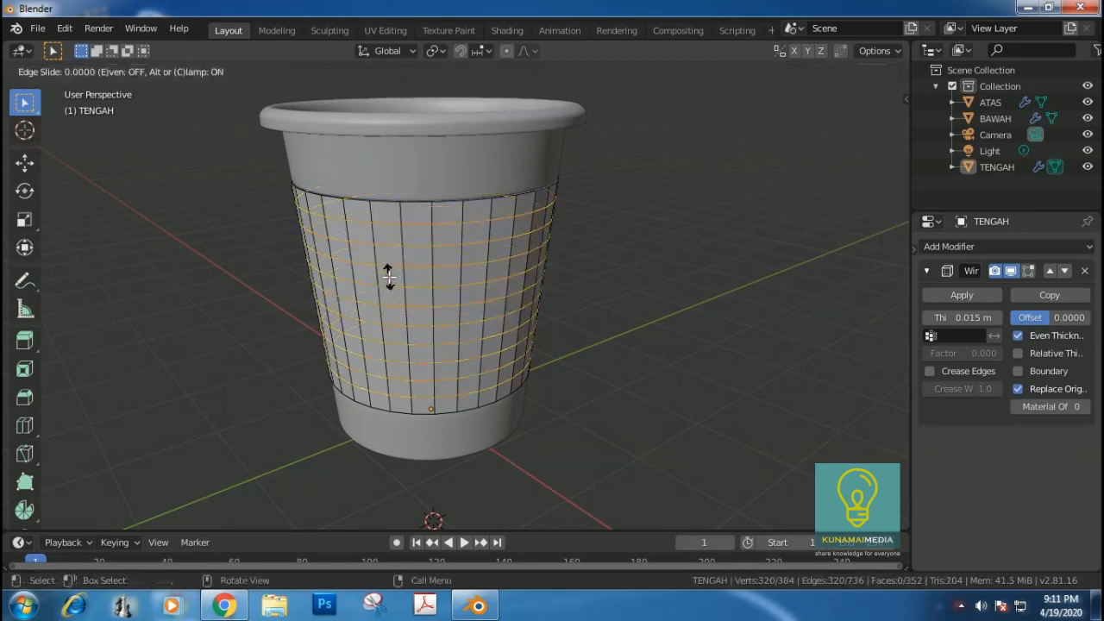
click(389, 276)
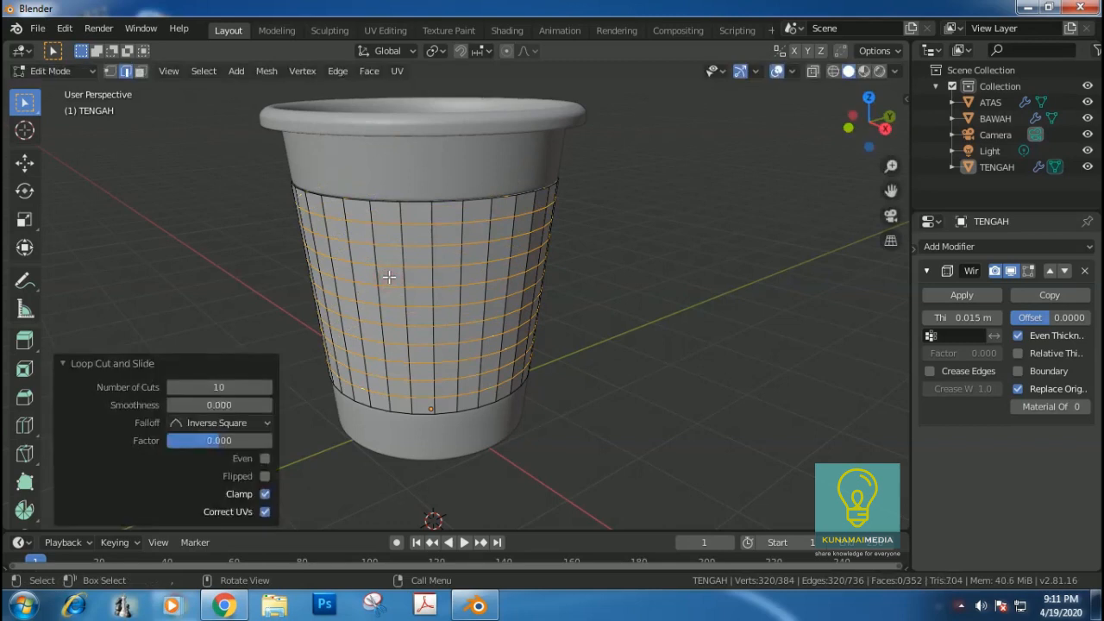
click(700, 270)
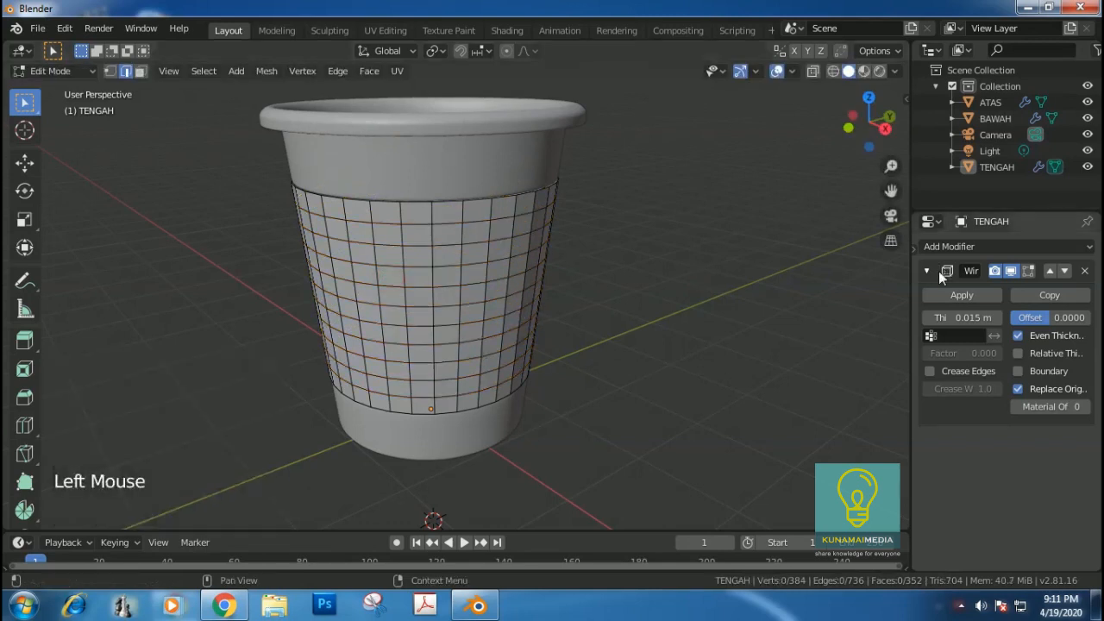
key(Tab)
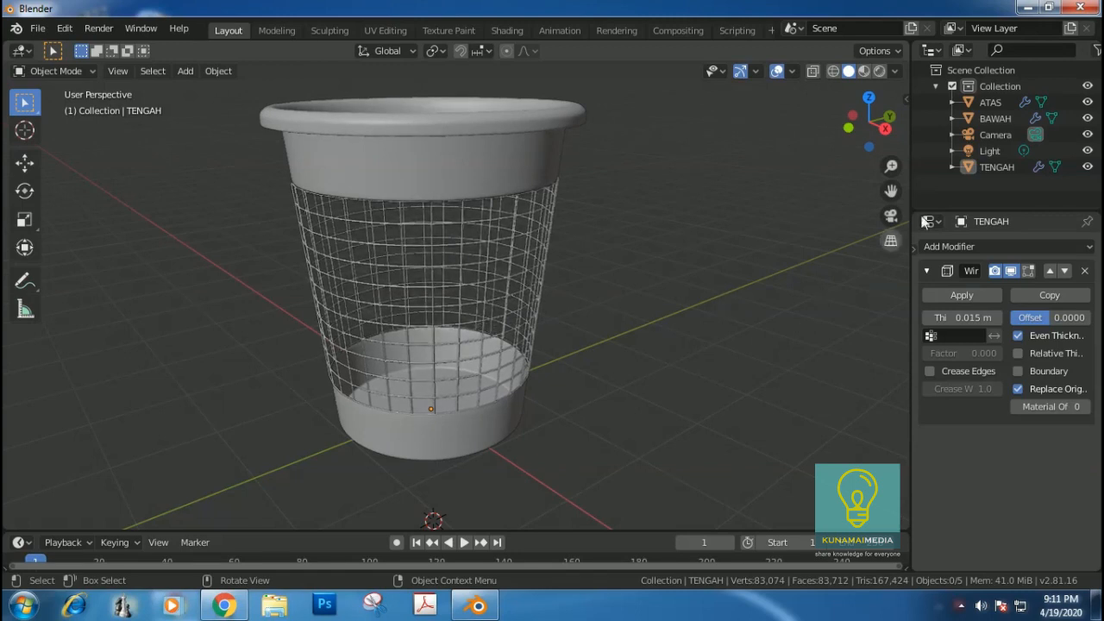
Step: Add a Simple Deform modifier to TENGAH and set its Twist axis to Z
click(1088, 251)
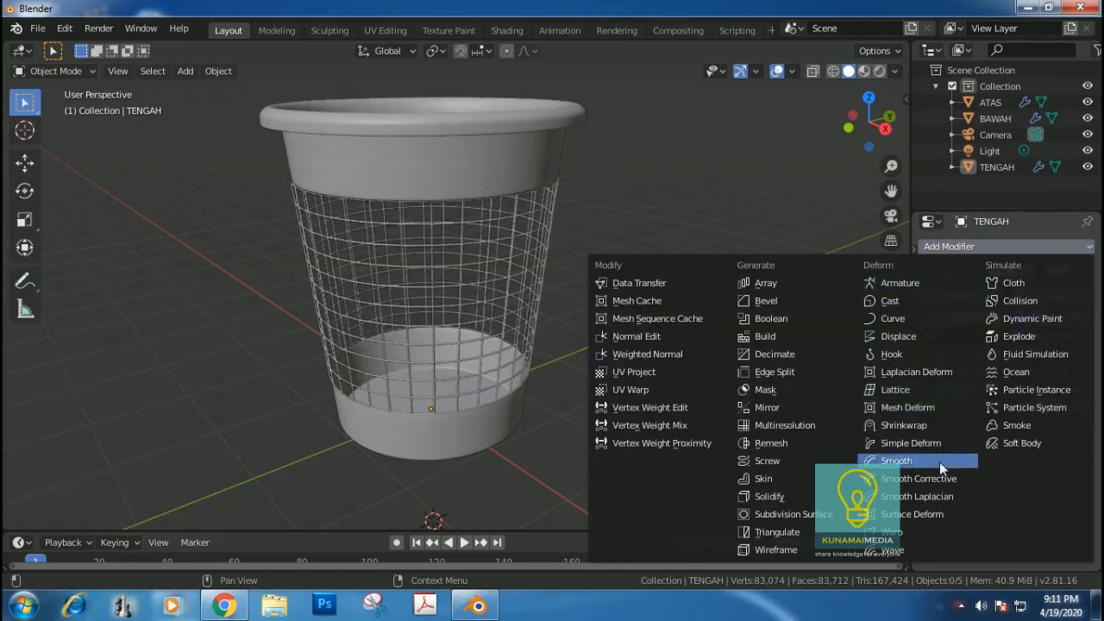
click(922, 441)
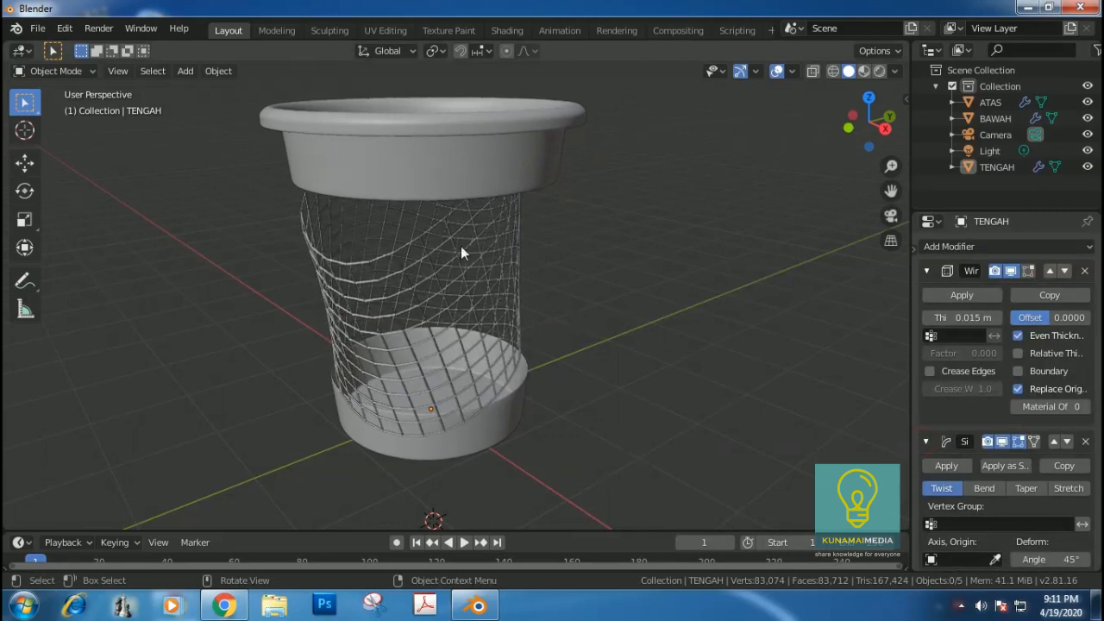
drag(1098, 470, 1098, 530)
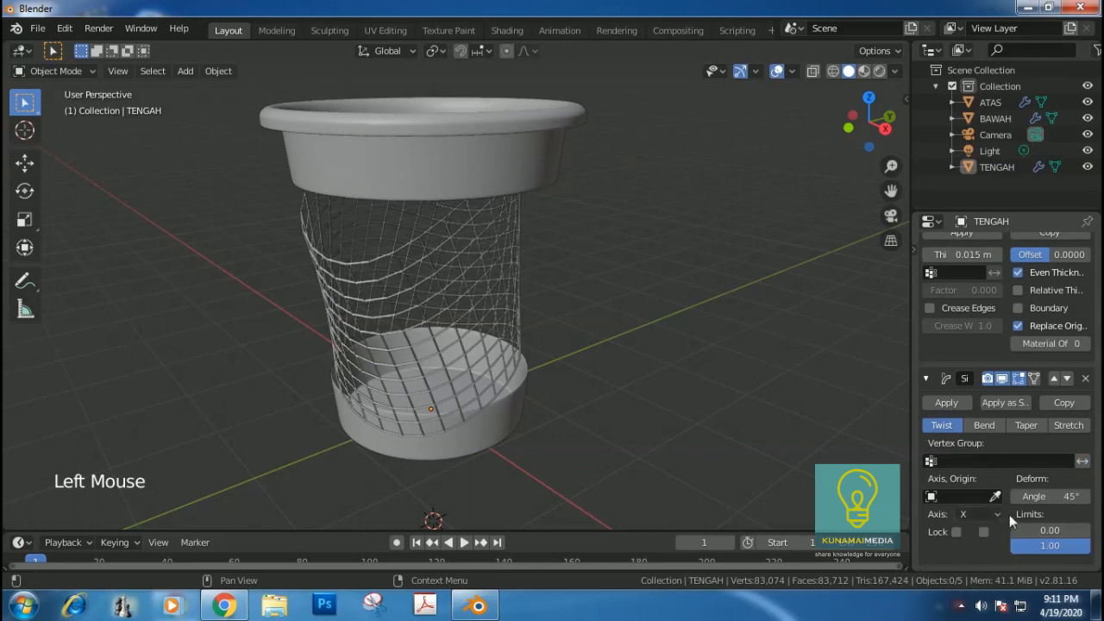
click(997, 512)
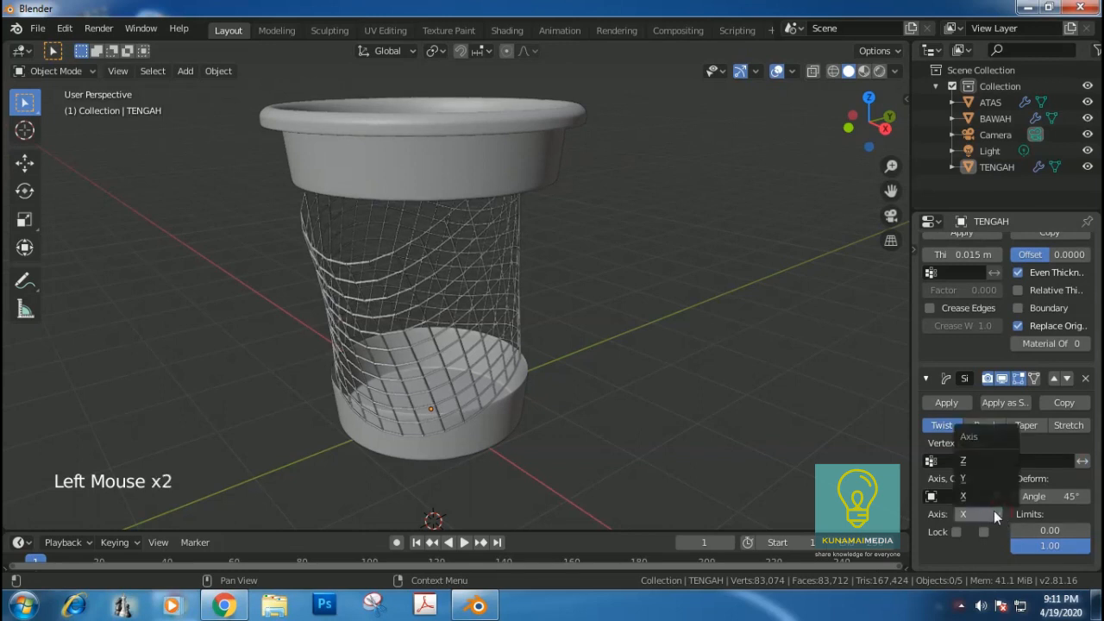
click(974, 461)
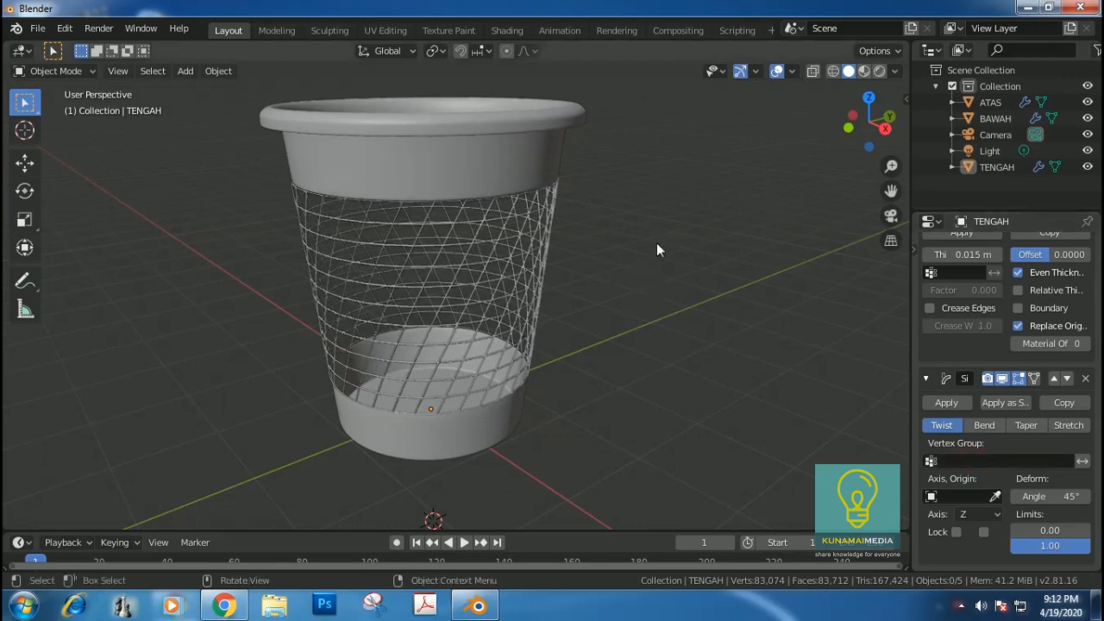
middle_drag(619, 231, 679, 202)
middle_drag(624, 247, 638, 285)
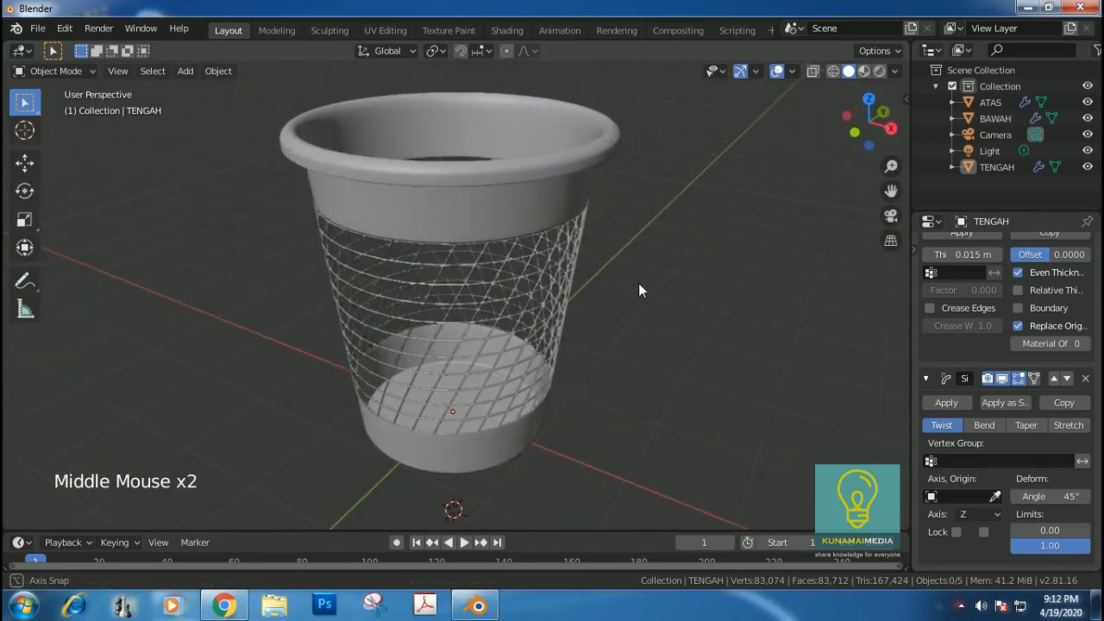
scroll(639, 285, down, 3)
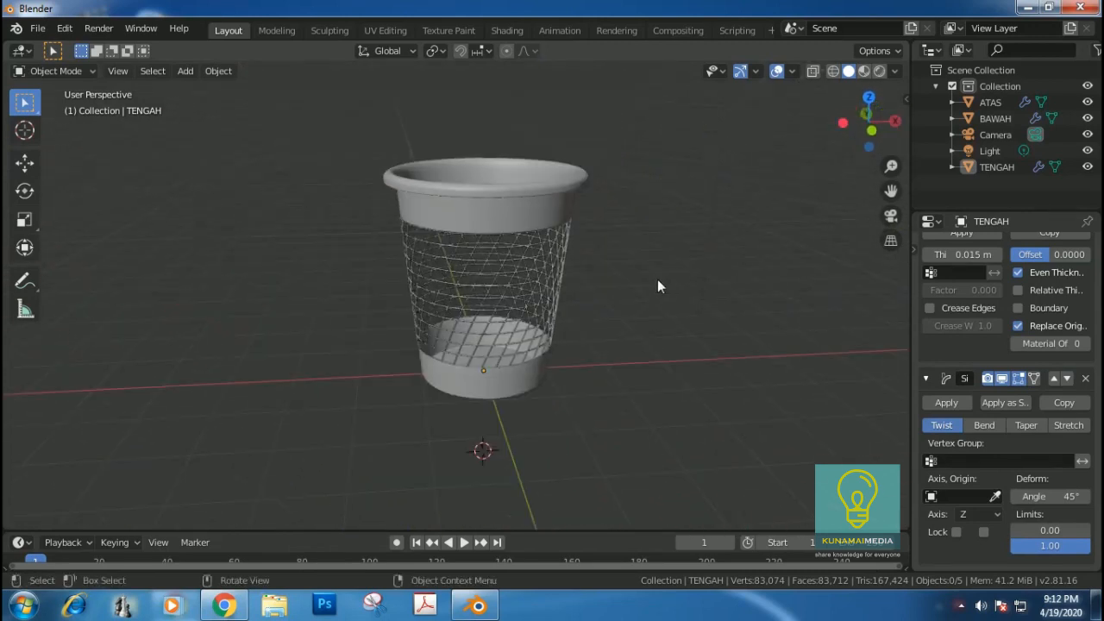